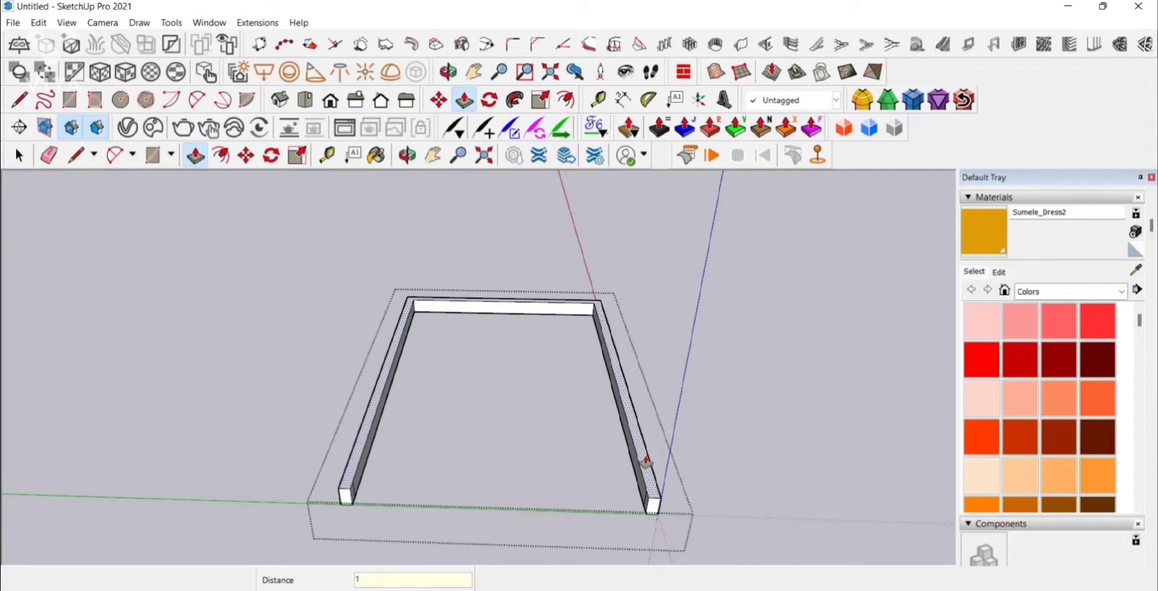
Raise the U-shaped side and back walls to their full height with Push/Pull
text(')
key(Return)
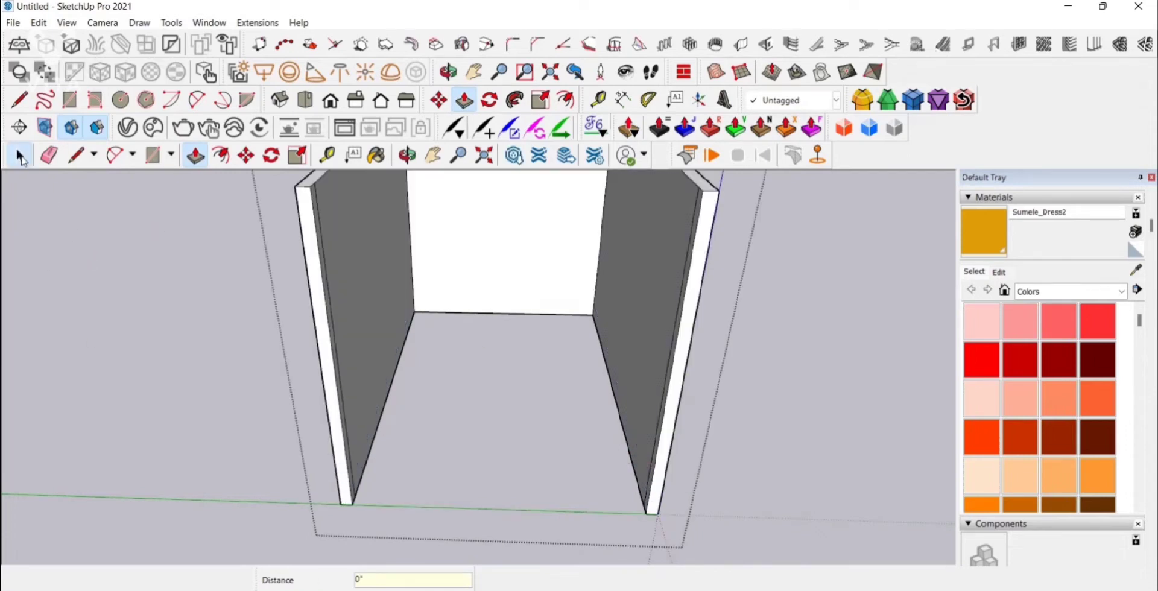
click(19, 156)
Thicken the floor inside its group by 2" with Push/Pull and close the group
click(561, 439)
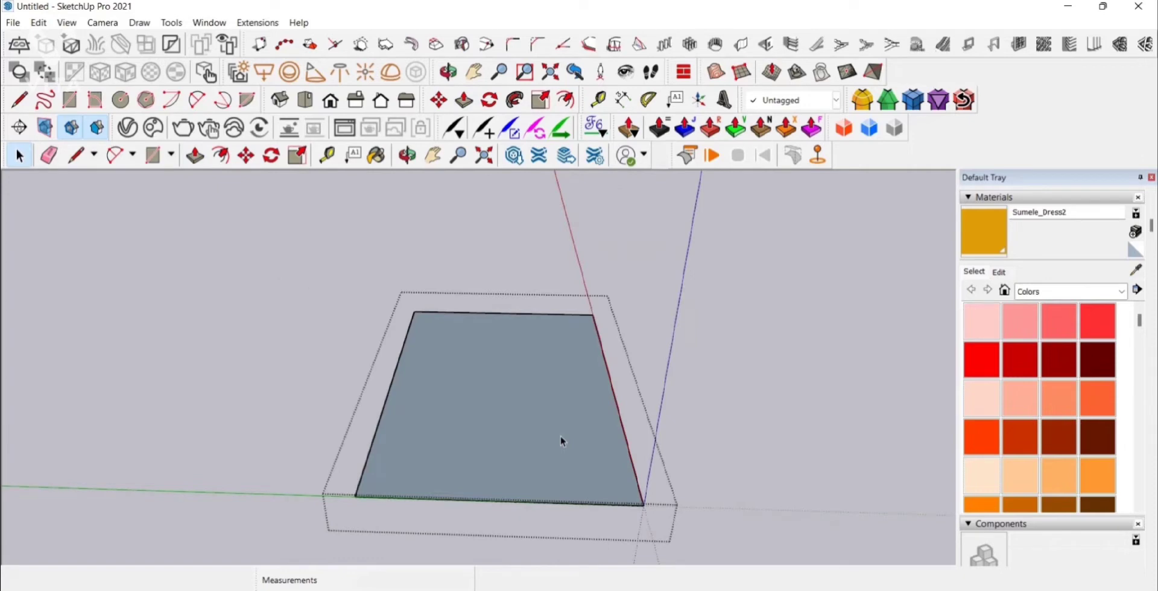
key(p)
click(556, 445)
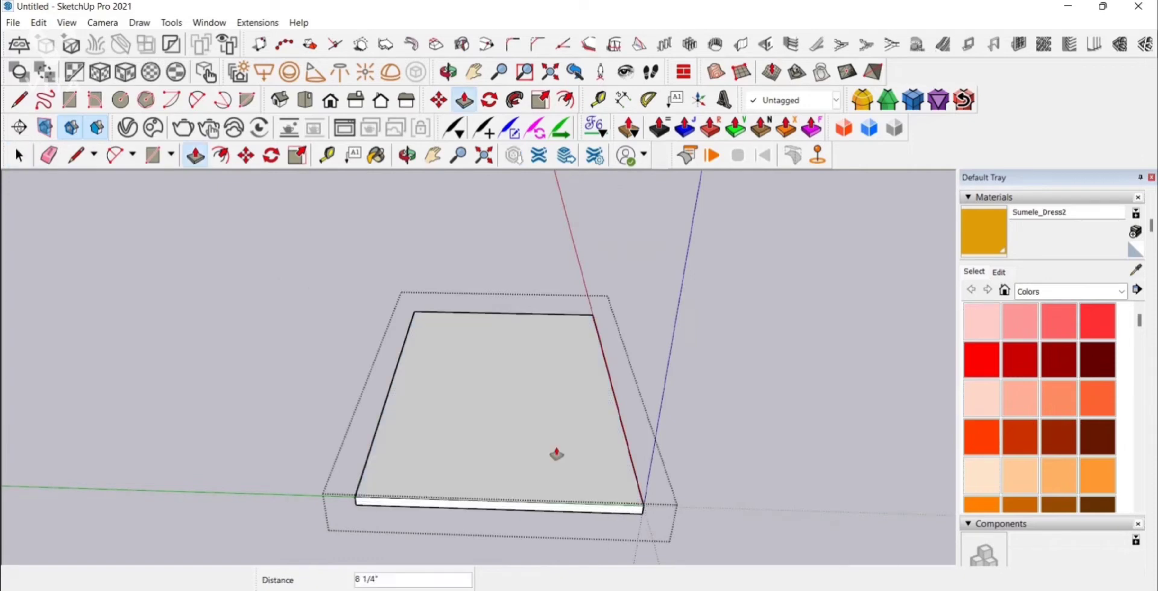
text(2")
key(Return)
click(18, 156)
key(Escape)
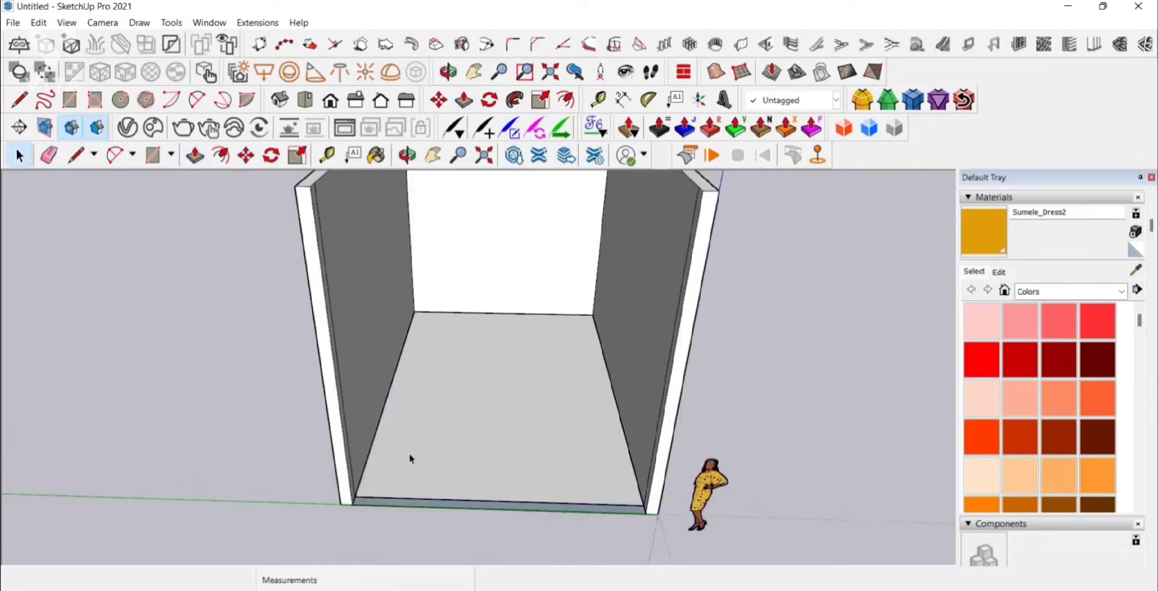
Extrude the strip between the open wall ends up 20' to form the front wall
click(442, 510)
key(p)
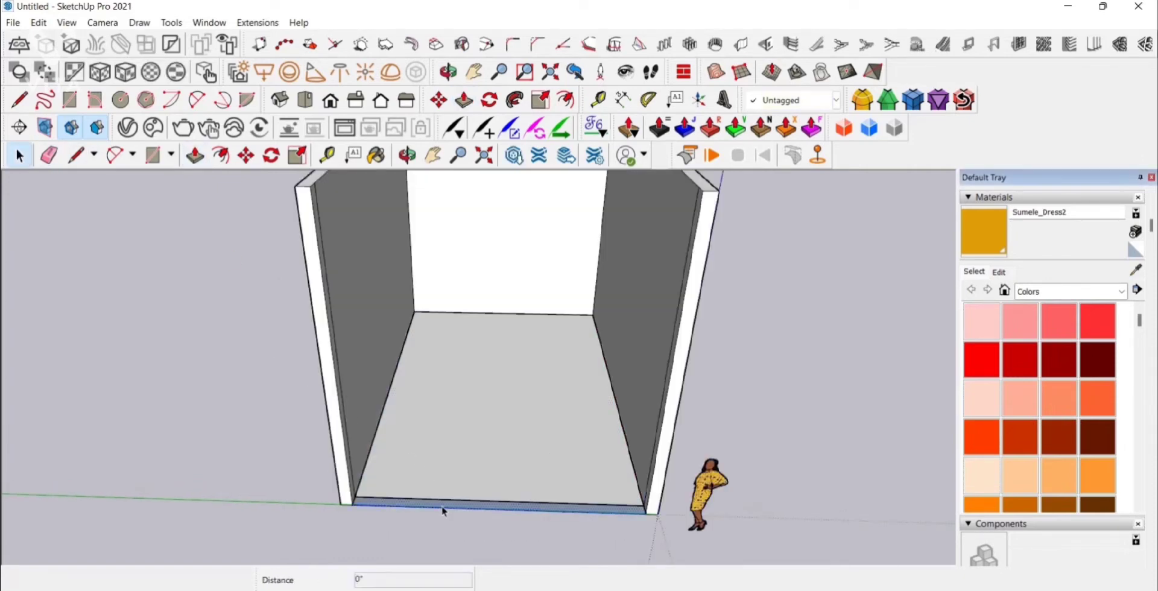
click(443, 510)
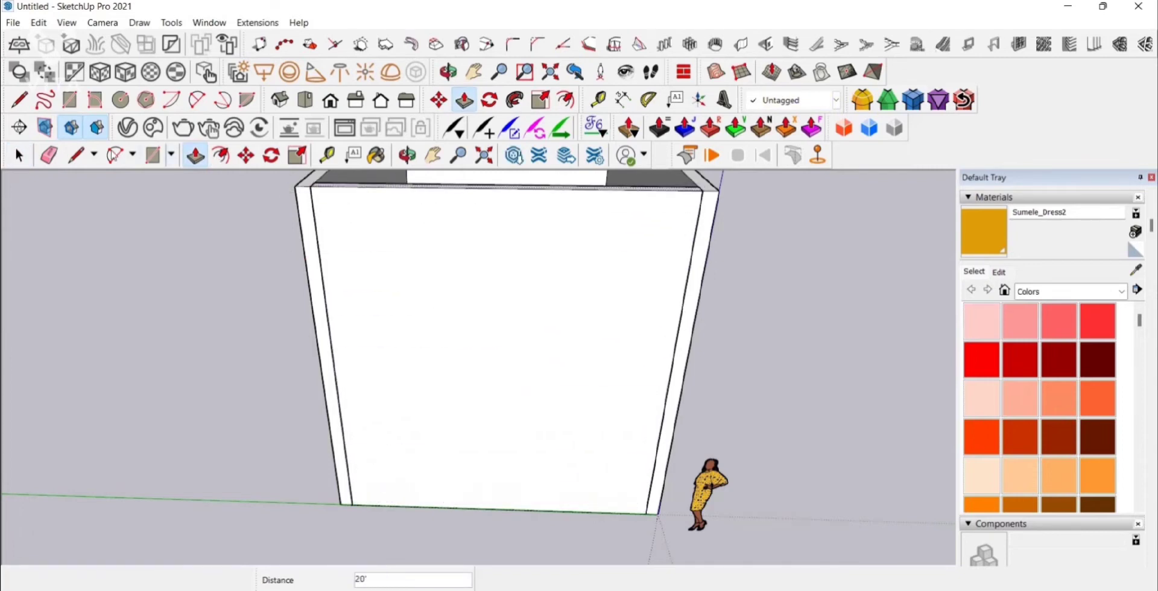
click(19, 156)
Set V-Ray's render output aspect ratio to 1:1 - Square and turn on the safe frame
click(434, 155)
scroll(413, 310, down, 5)
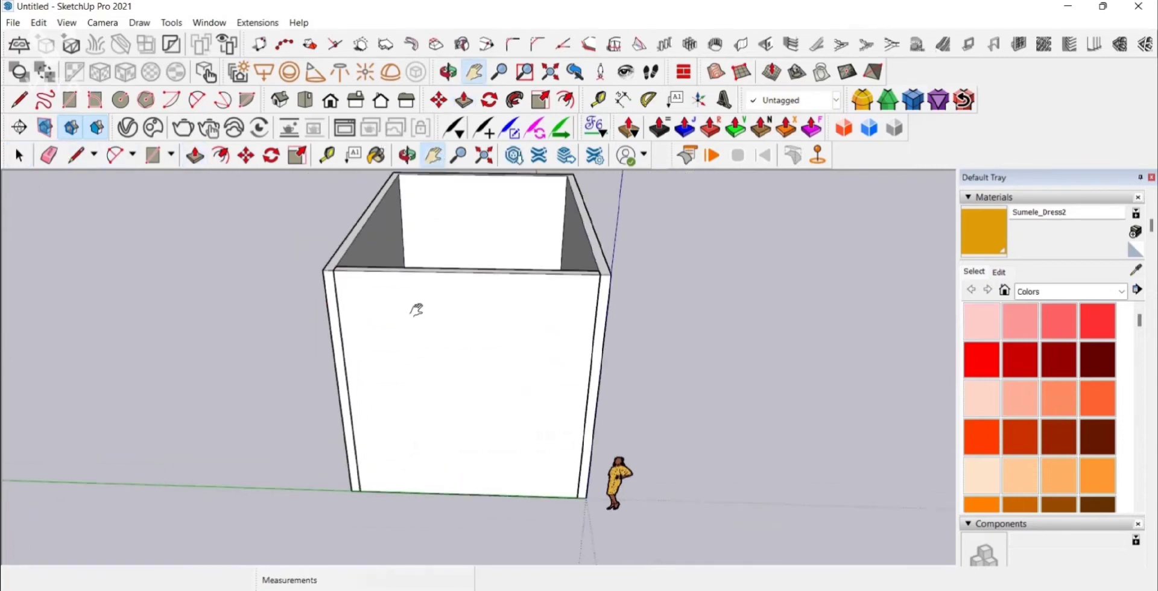
click(128, 129)
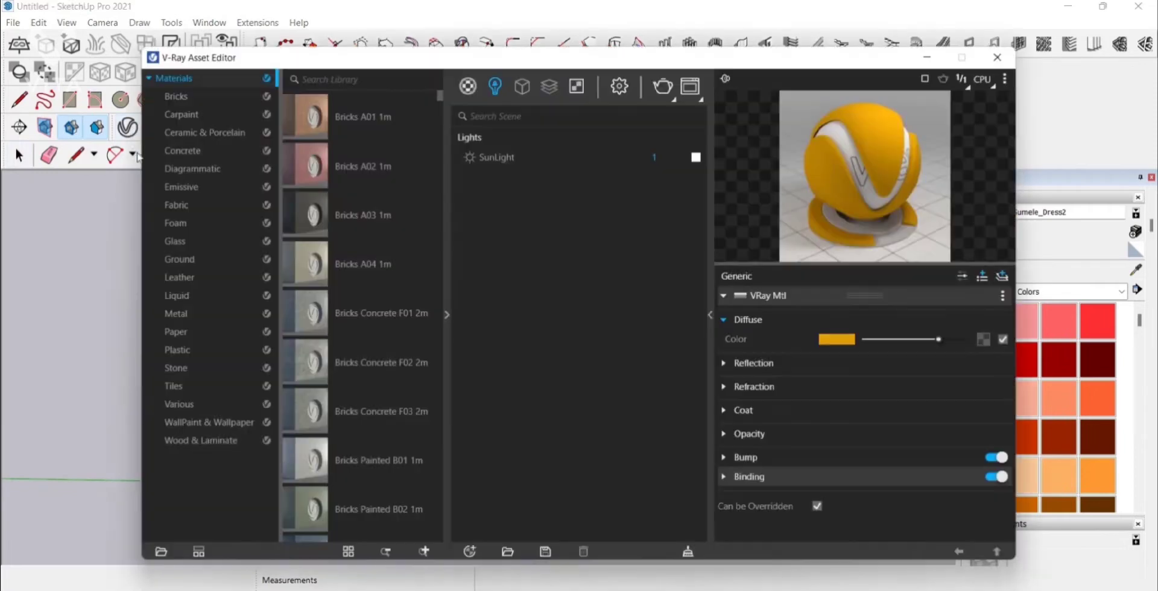
click(618, 91)
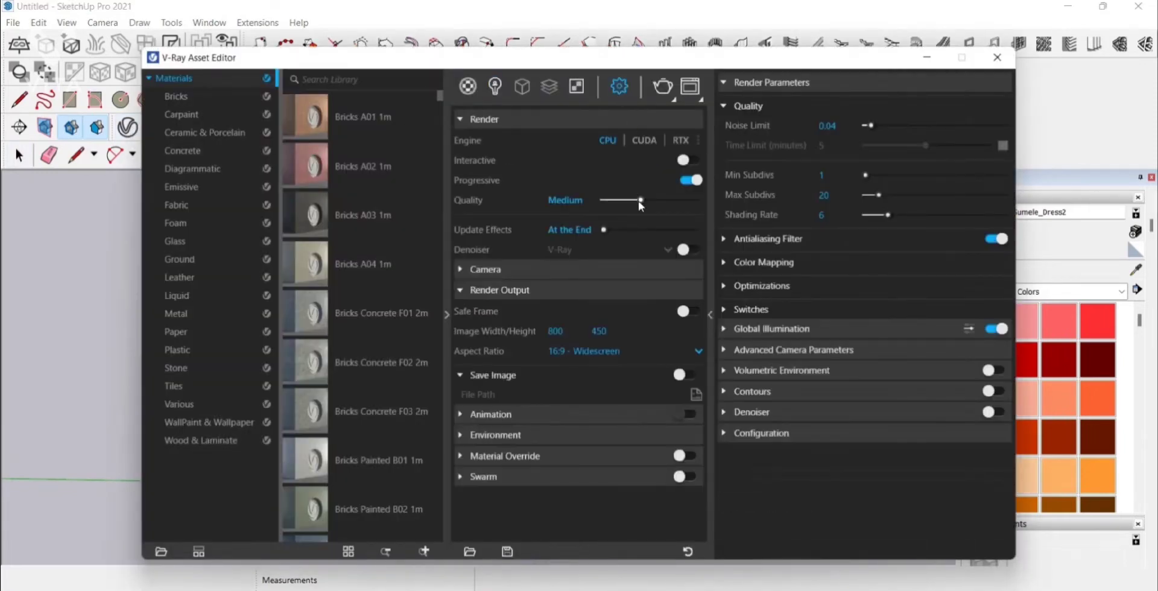
click(631, 351)
click(614, 392)
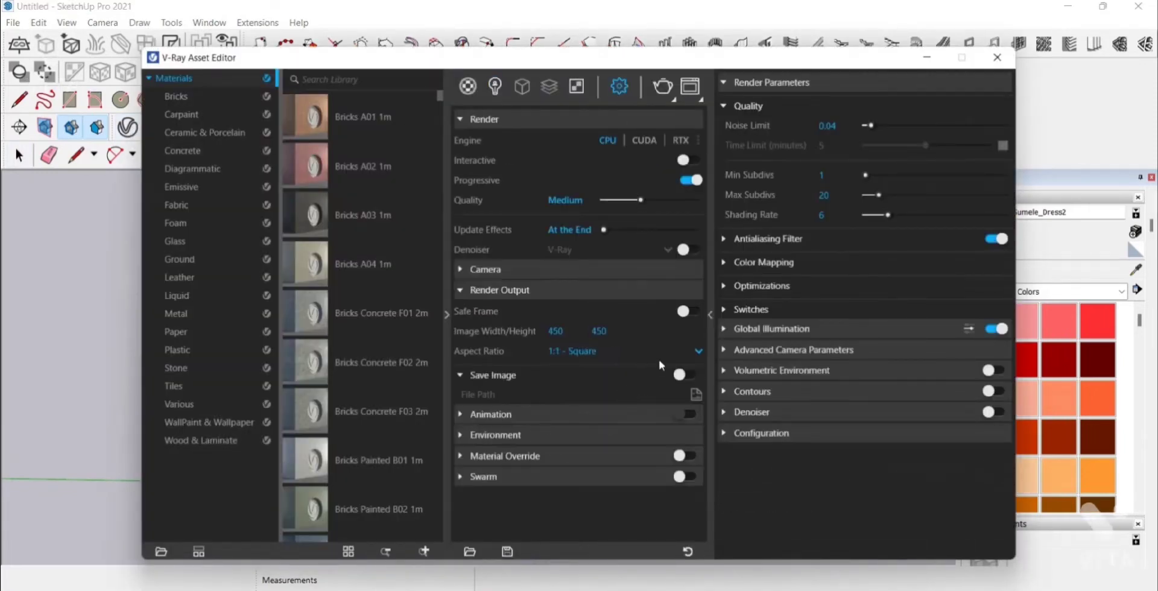
click(687, 312)
click(926, 59)
Make the front wall geometry a group
scroll(495, 392, up, 4)
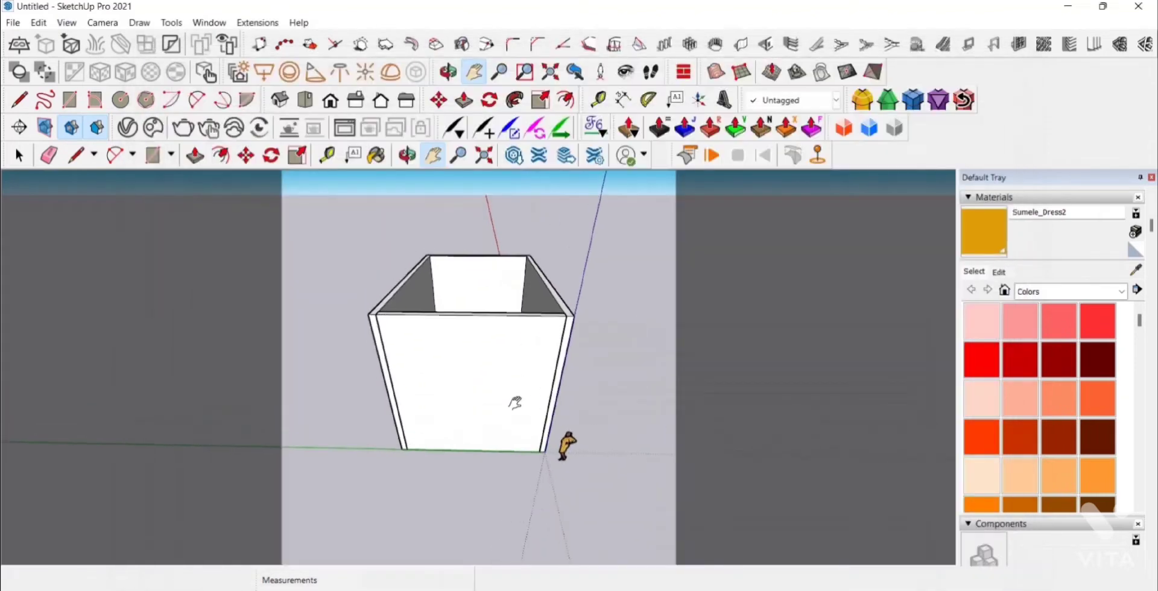
scroll(515, 402, up, 2)
middle_drag(525, 406, 530, 248)
scroll(532, 278, down, 3)
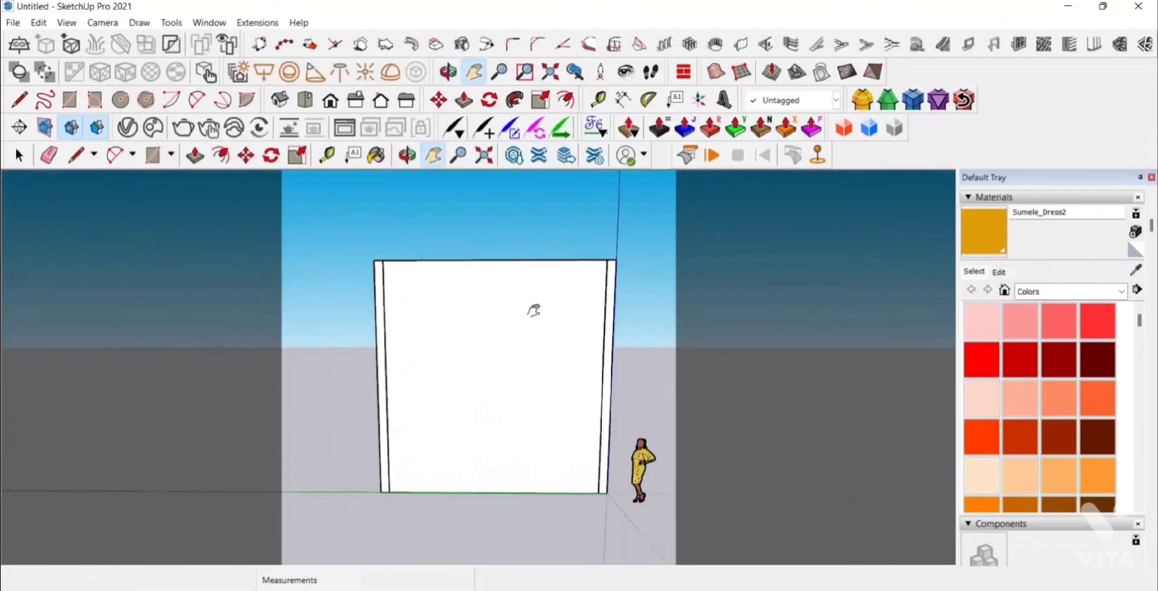
middle_drag(534, 311, 469, 447)
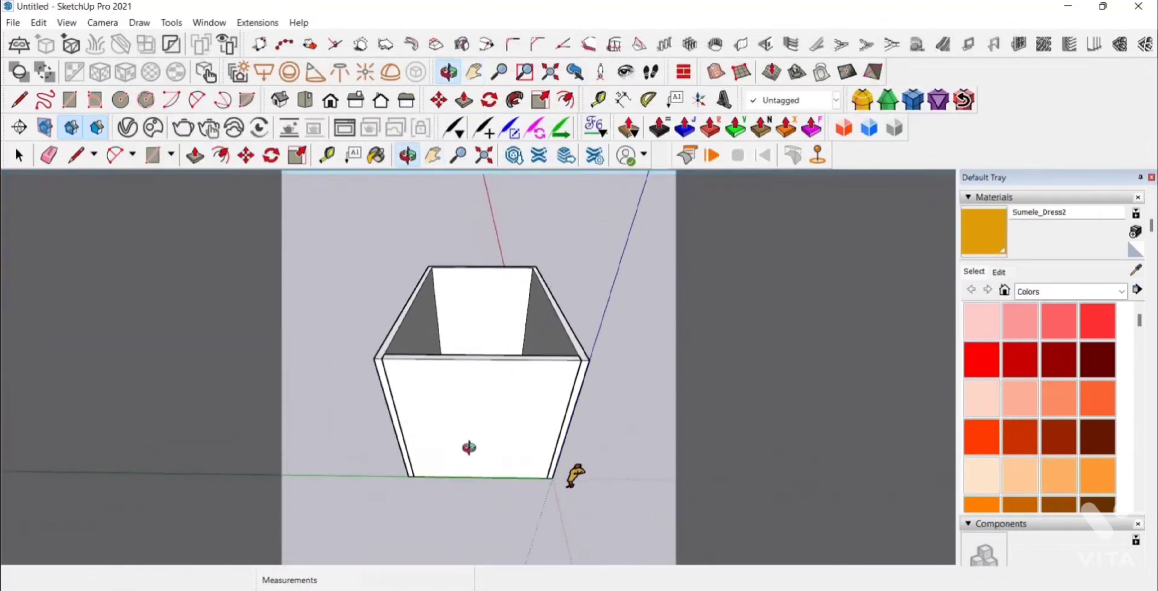
middle_drag(422, 377, 635, 451)
middle_drag(511, 417, 486, 401)
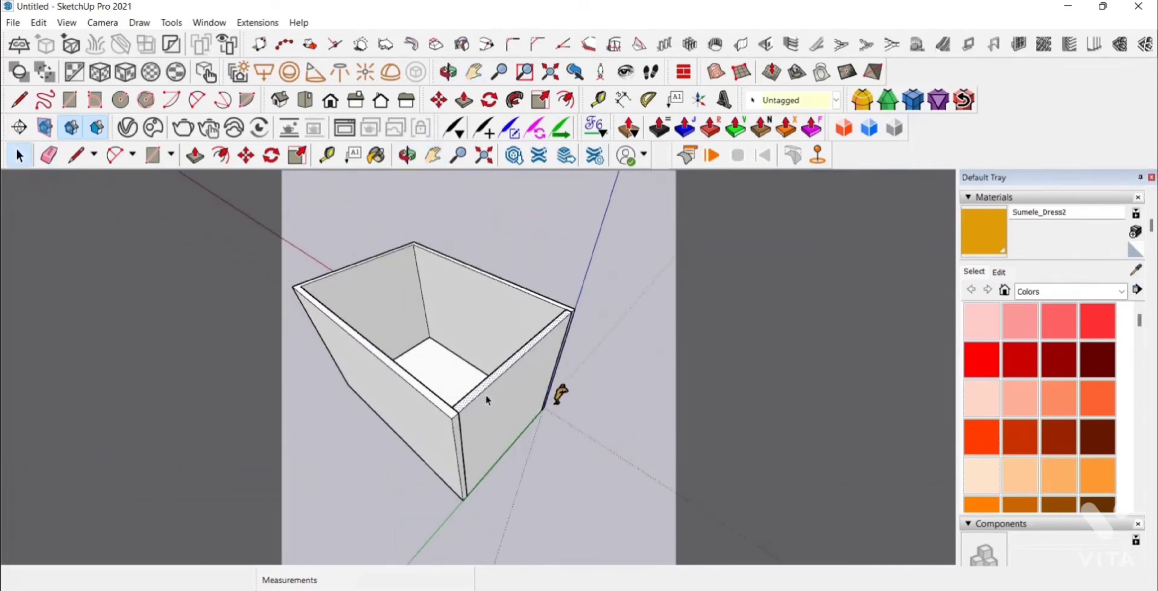
click(487, 399)
right_click(480, 404)
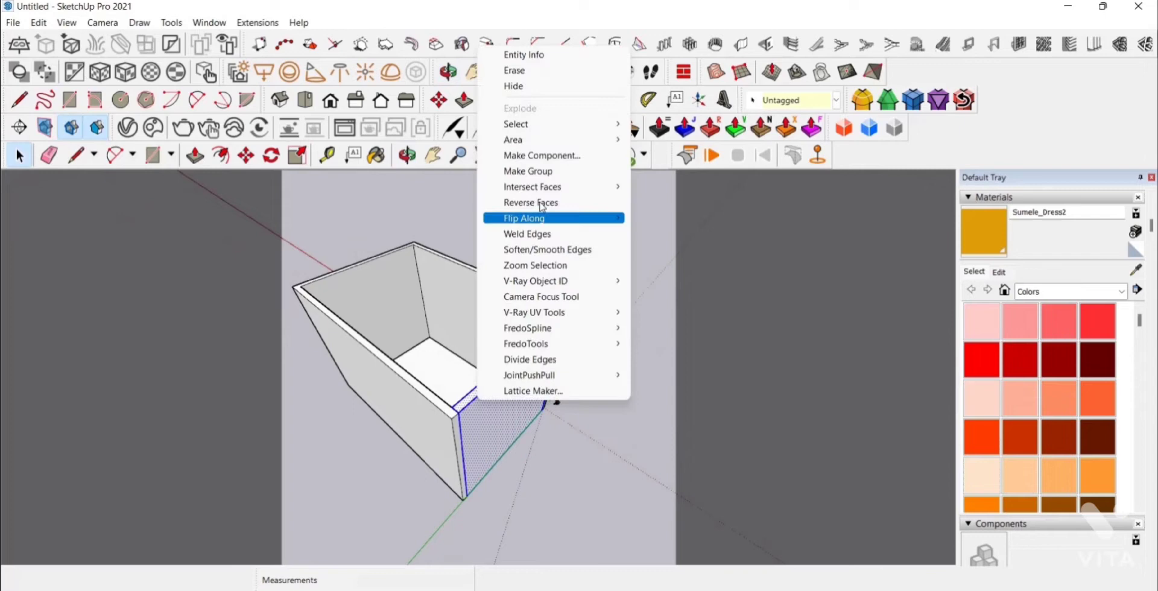
click(531, 170)
Copy the front wall group 10' into the room along the red axis as a partition
middle_drag(559, 395, 512, 450)
key(m)
key(ctrl)
click(500, 429)
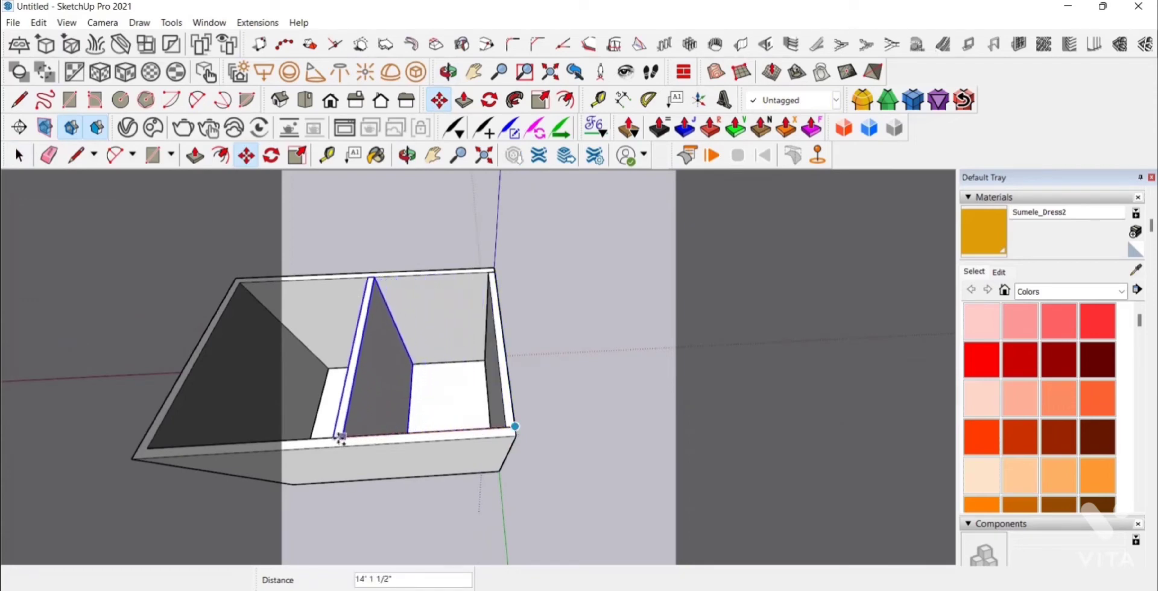
text(15)
key(Return)
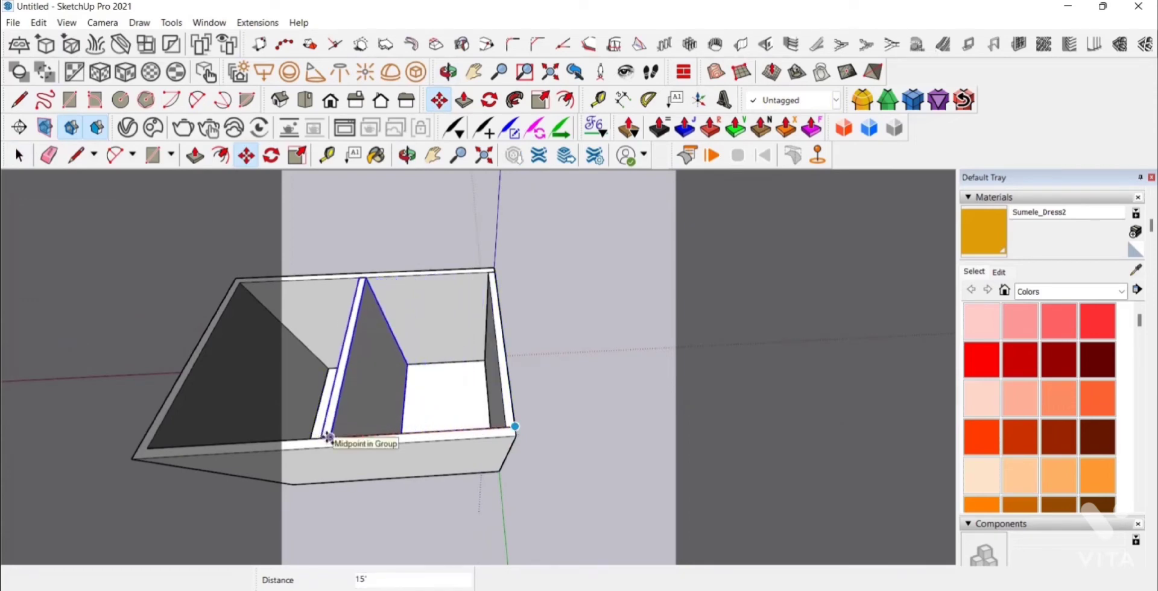
key(Return)
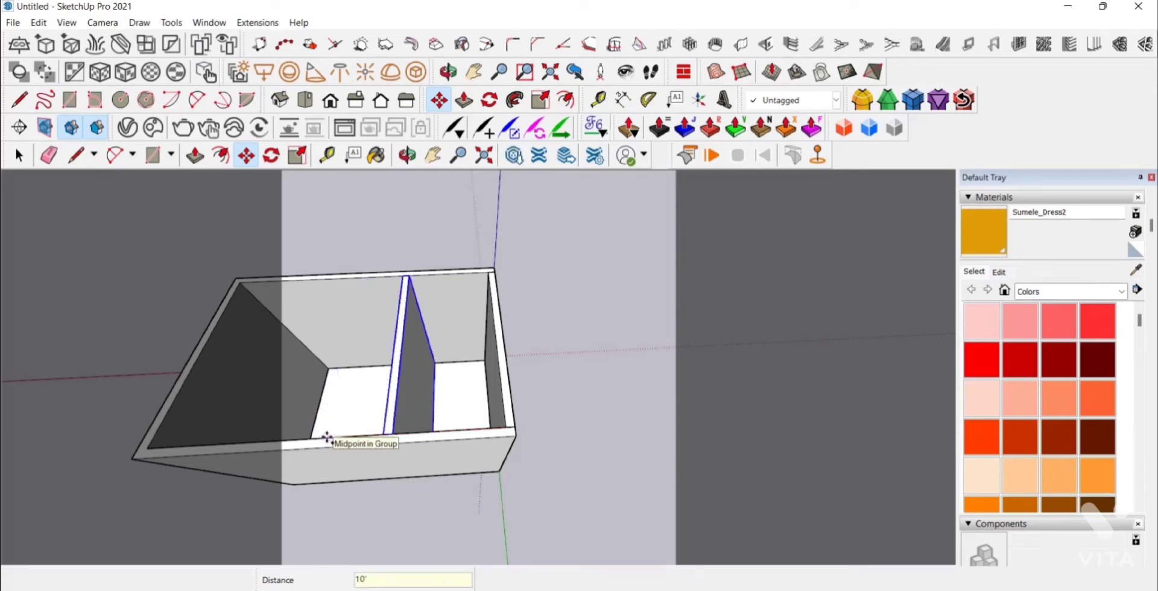
click(19, 155)
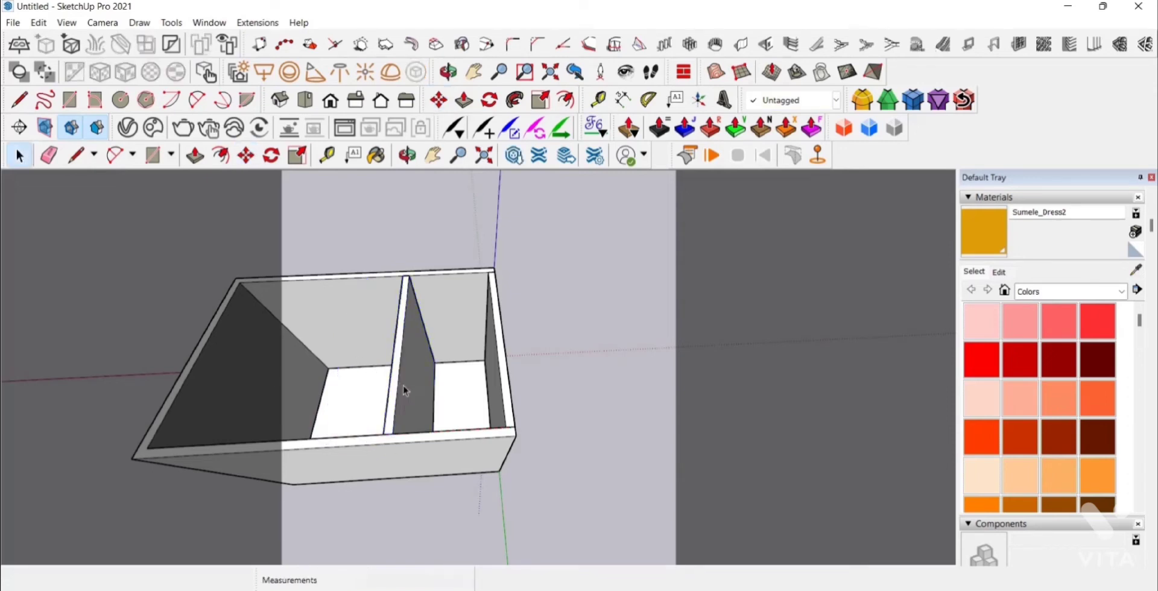
Move the copied partition wall 5' farther toward the back wall
click(406, 391)
key(m)
click(395, 434)
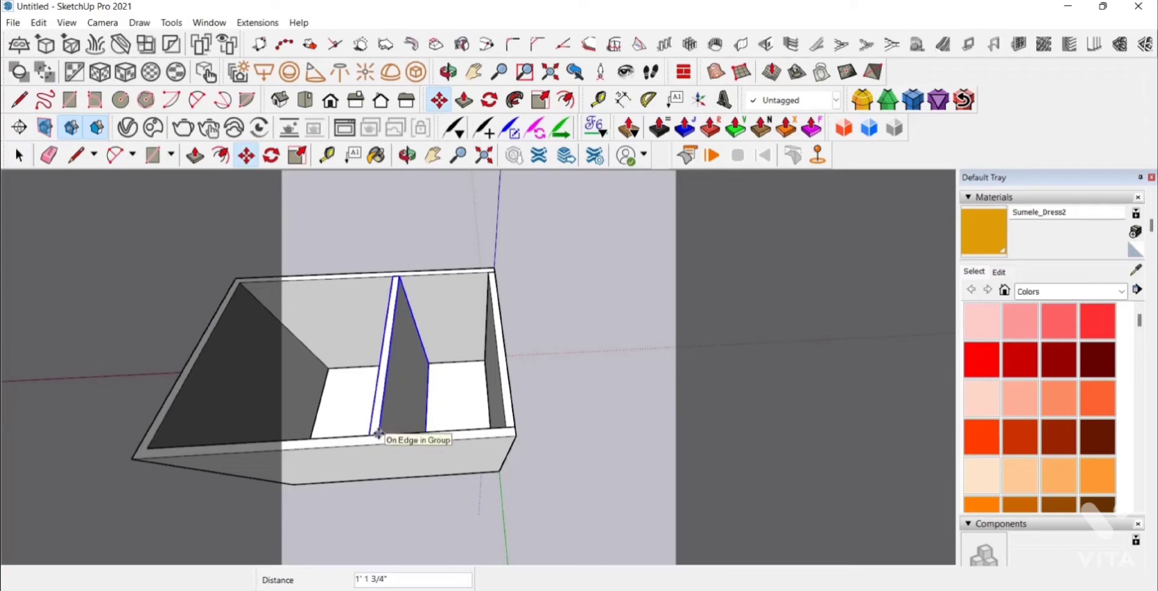
key(Return)
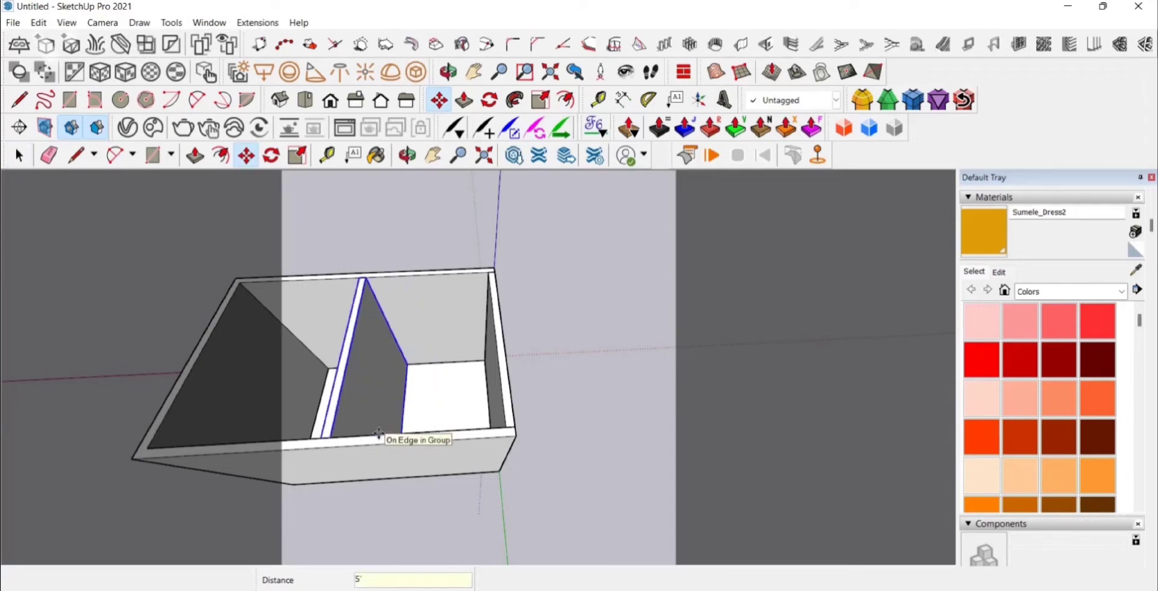
click(20, 155)
click(52, 251)
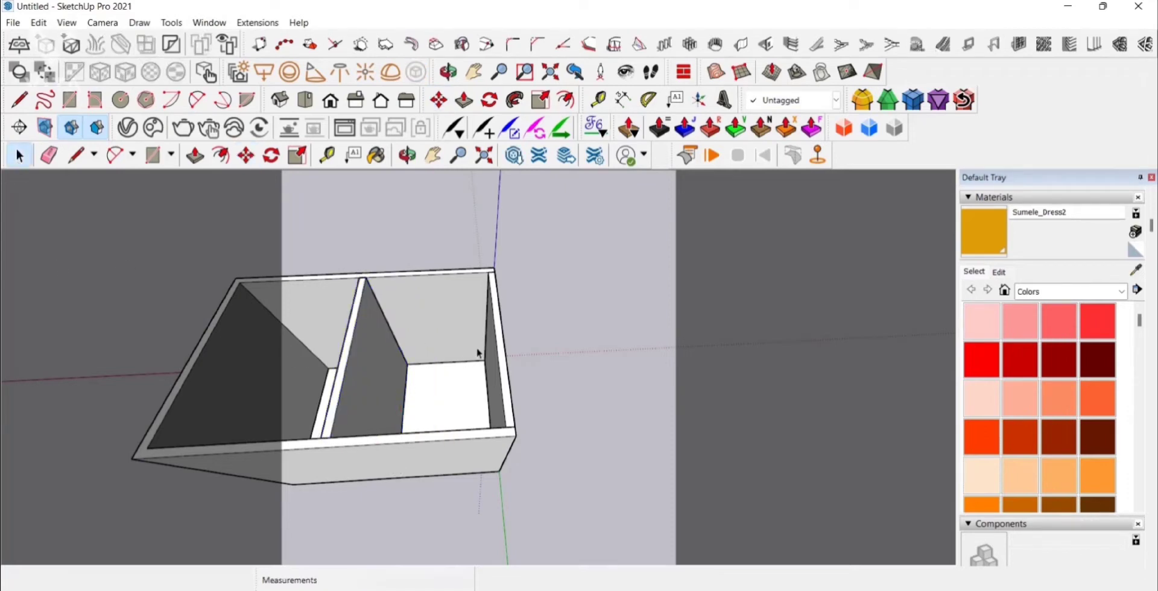
Lower the partition's top face by 5' inside its group with Push/Pull and close the group
middle_drag(477, 352, 534, 404)
key(F2)
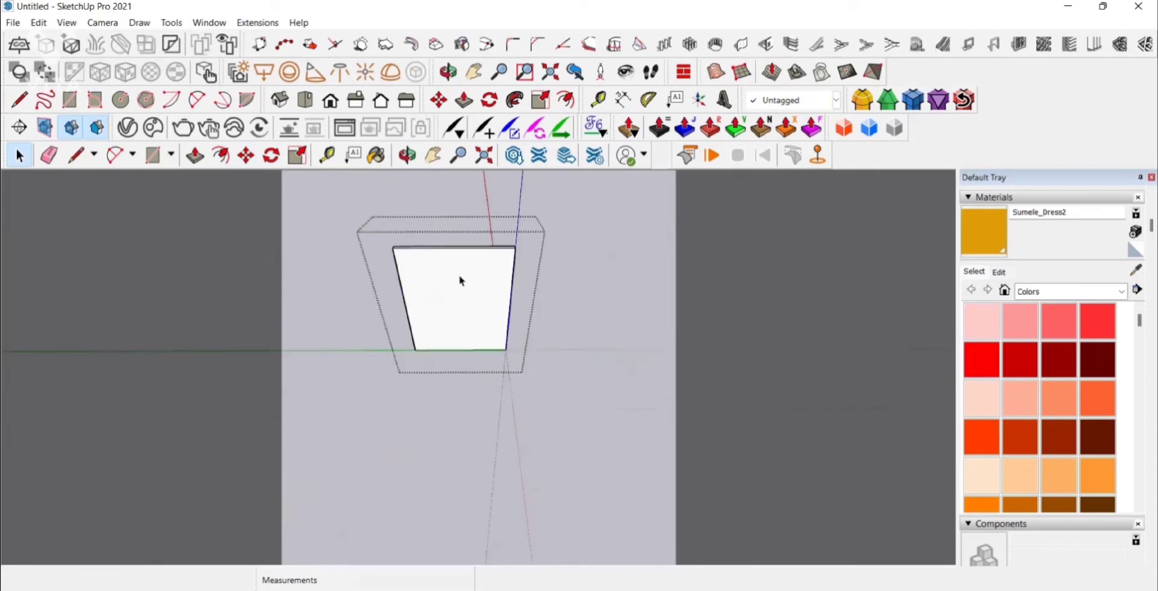
scroll(437, 285, up, 3)
middle_drag(433, 285, 458, 300)
scroll(462, 313, down, 3)
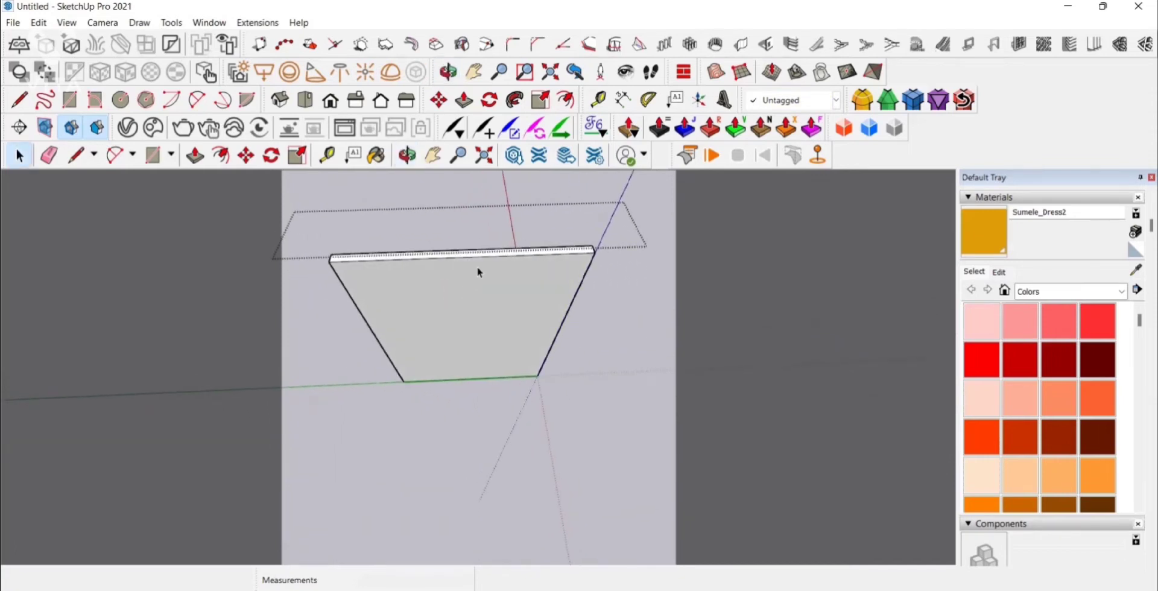
key(p)
click(491, 256)
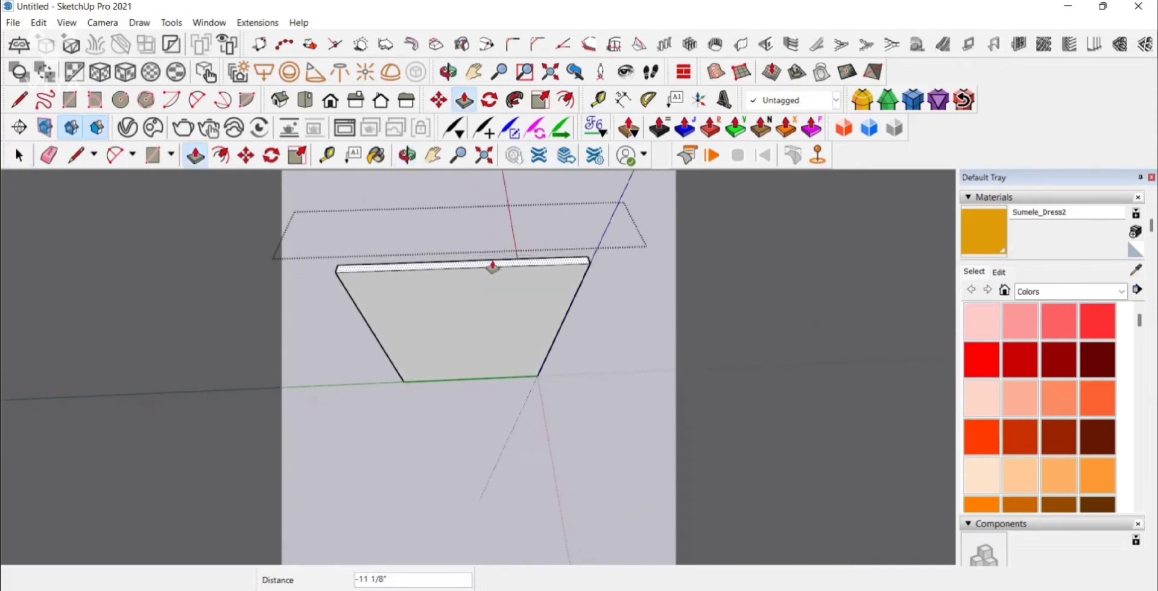
text(5)
key(Return)
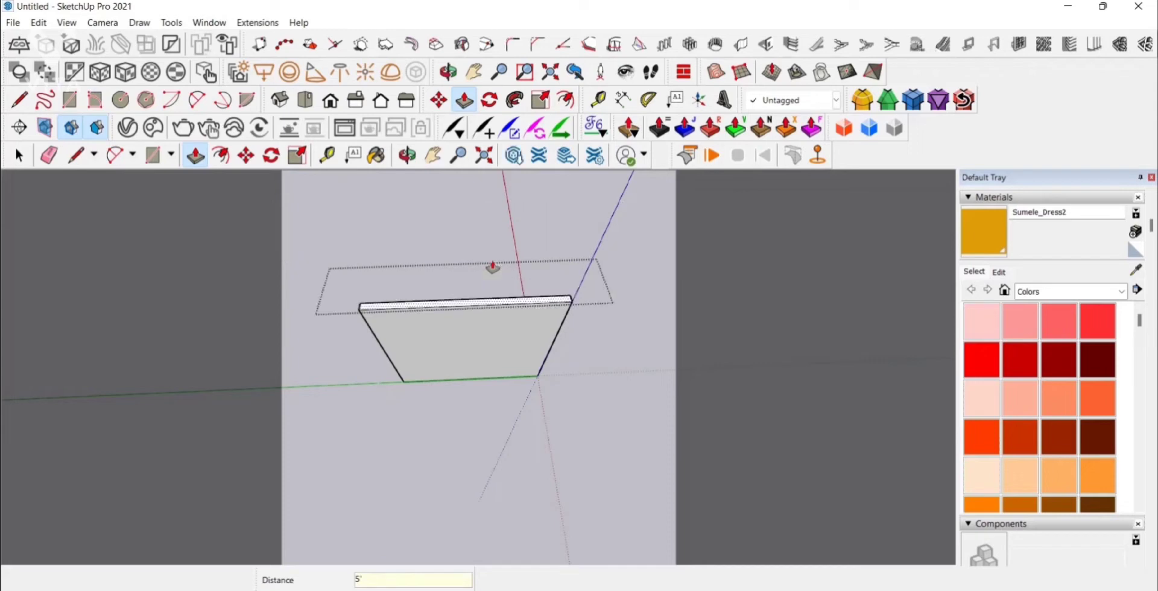
click(20, 156)
click(20, 156)
Hide the front wall to open the view into the room
scroll(461, 279, up, 5)
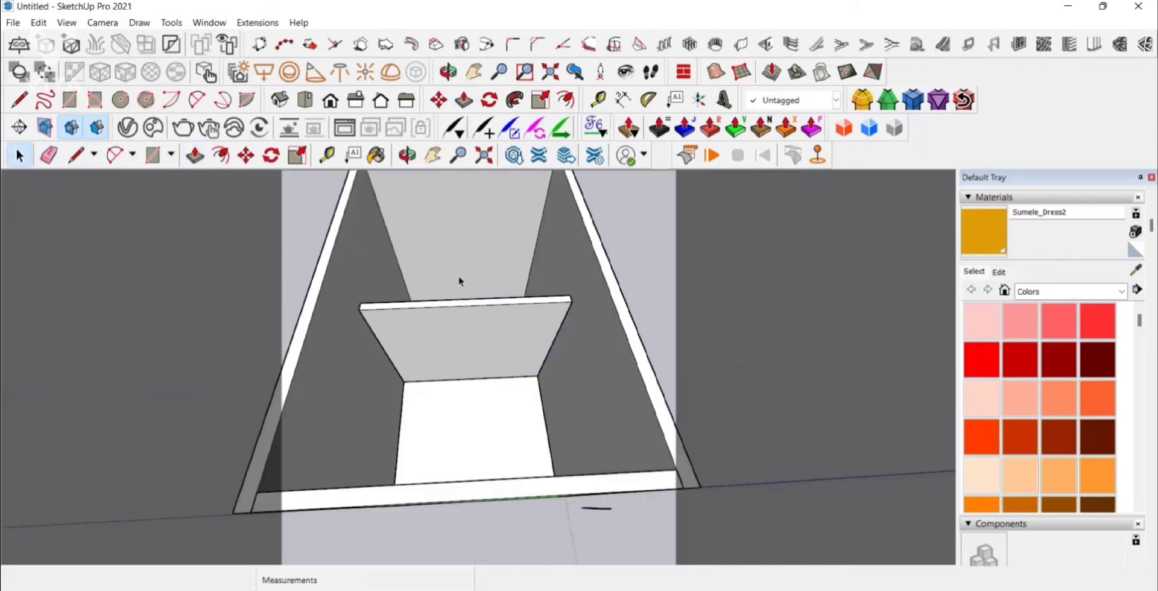
middle_drag(460, 279, 462, 309)
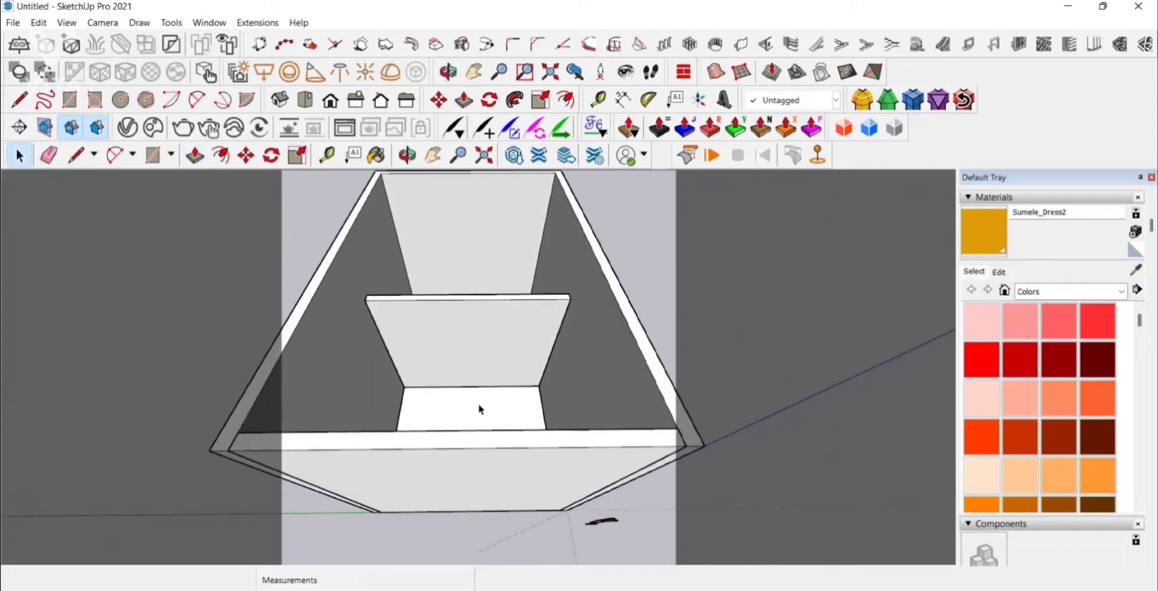
right_click(482, 456)
click(500, 137)
middle_drag(501, 137, 481, 179)
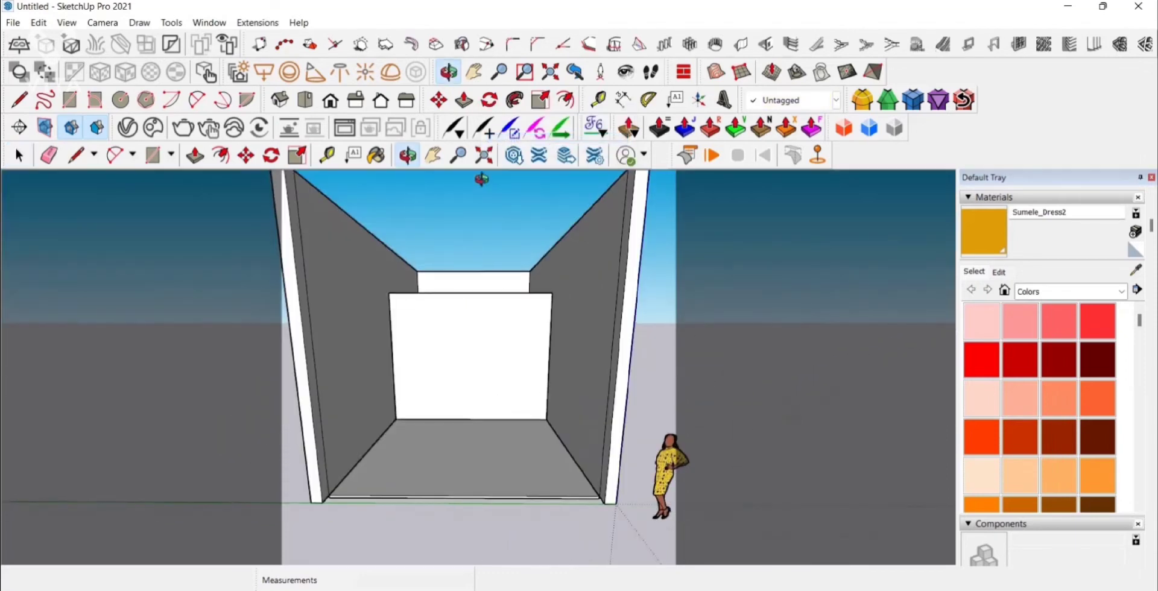
Open the partition group and place a vertical guide at its midpoint and another 4' beside it with the Tape Measure
scroll(472, 318, up, 3)
middle_drag(472, 317, 473, 271)
scroll(470, 352, up, 2)
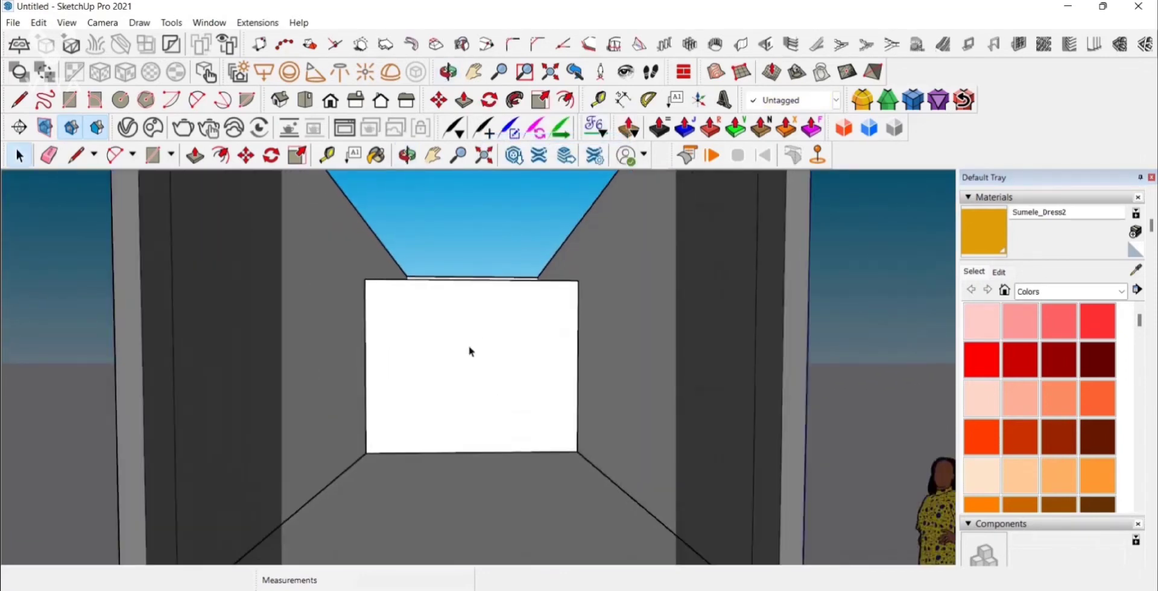
scroll(470, 351, up, 1)
click(434, 156)
drag(478, 347, 492, 328)
scroll(475, 342, up, 2)
middle_drag(493, 328, 478, 328)
drag(478, 328, 489, 336)
drag(413, 261, 489, 292)
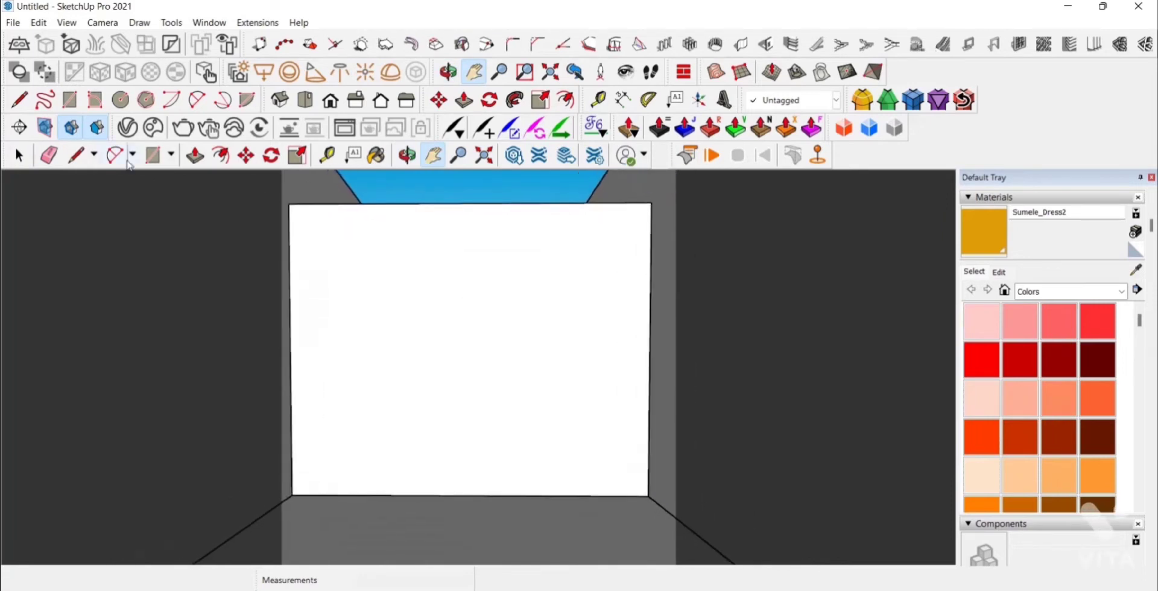
click(20, 155)
key(t)
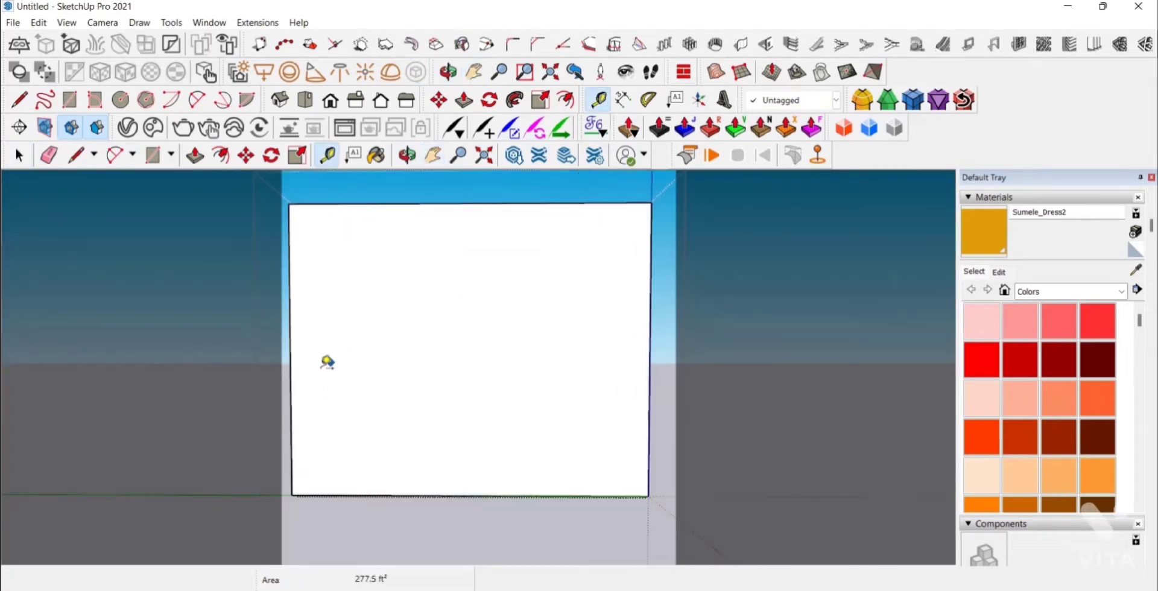
click(291, 382)
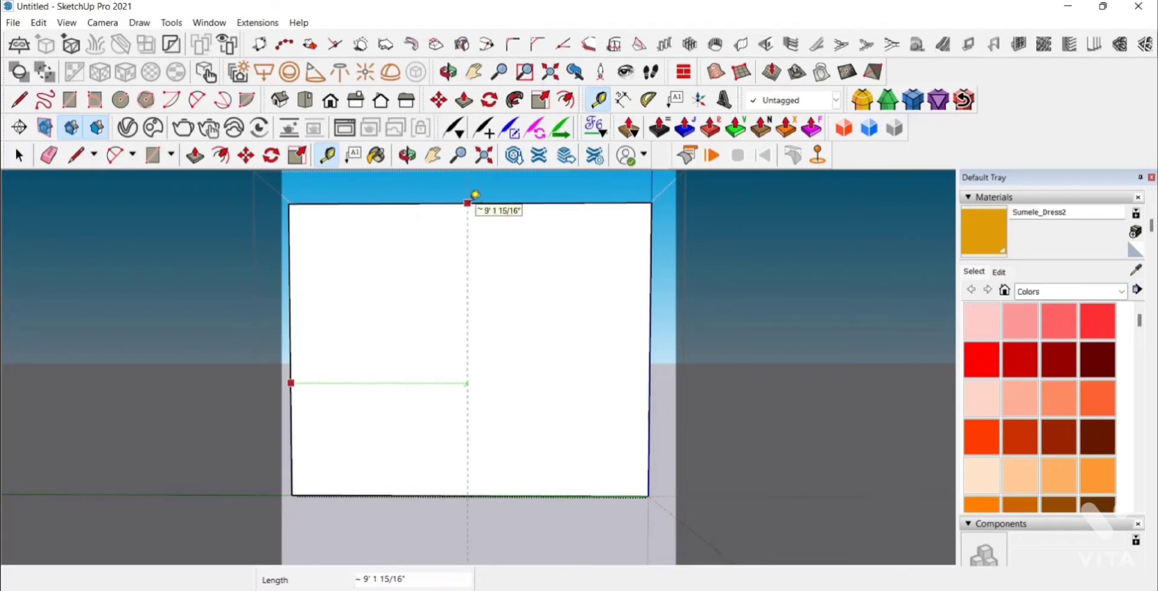
click(468, 203)
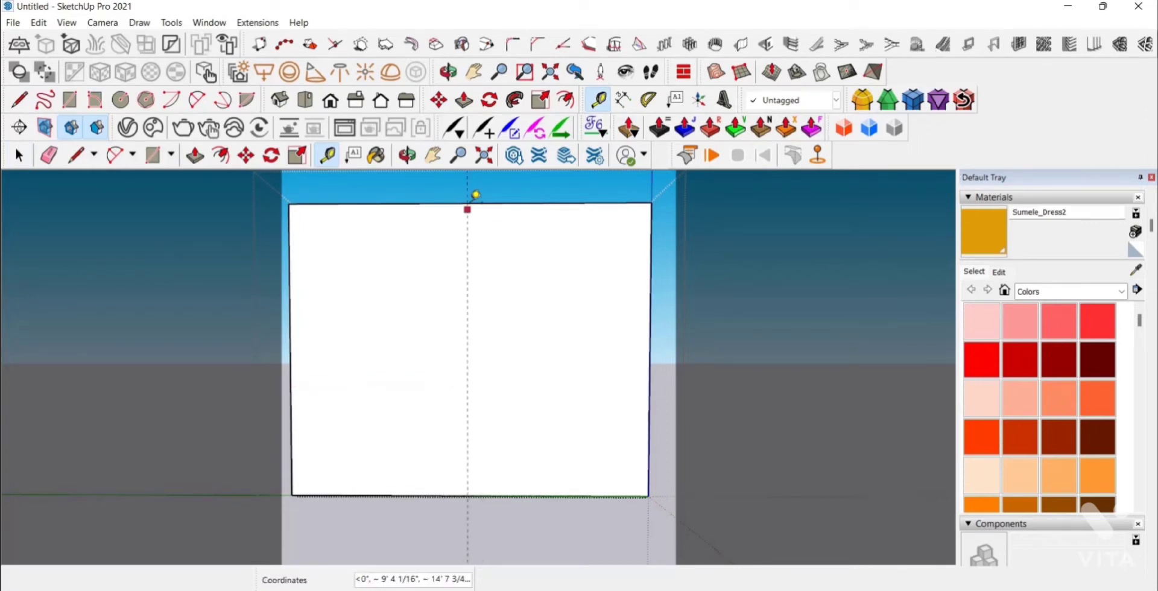
click(468, 252)
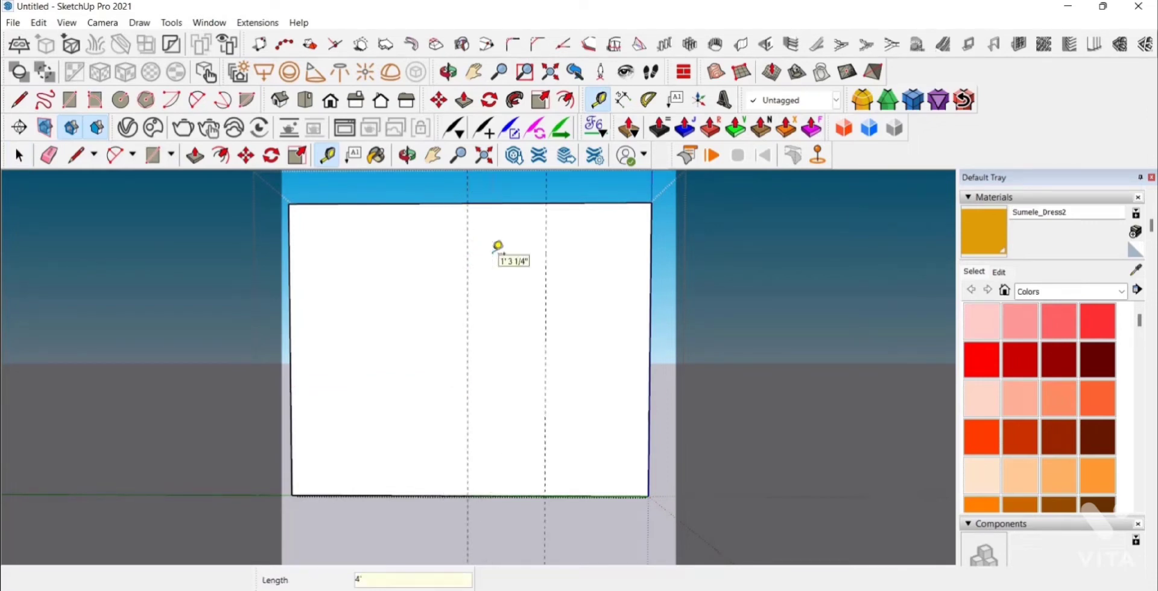
Place a vertical guide 4' from the partition's midpoint guide on its other side with the Tape Measure
click(466, 255)
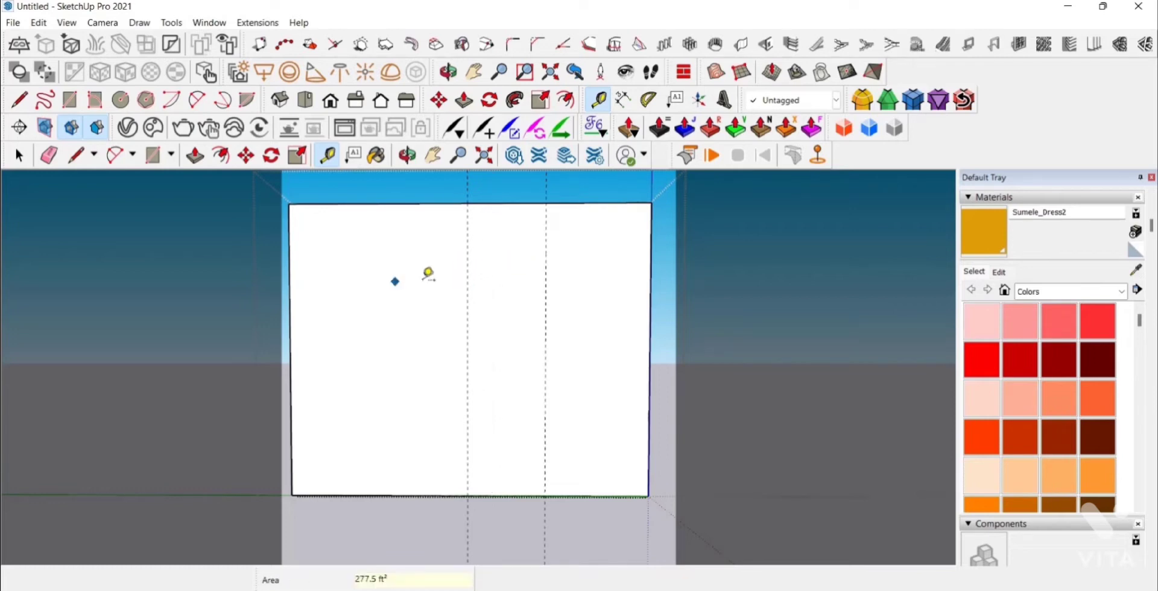
click(467, 288)
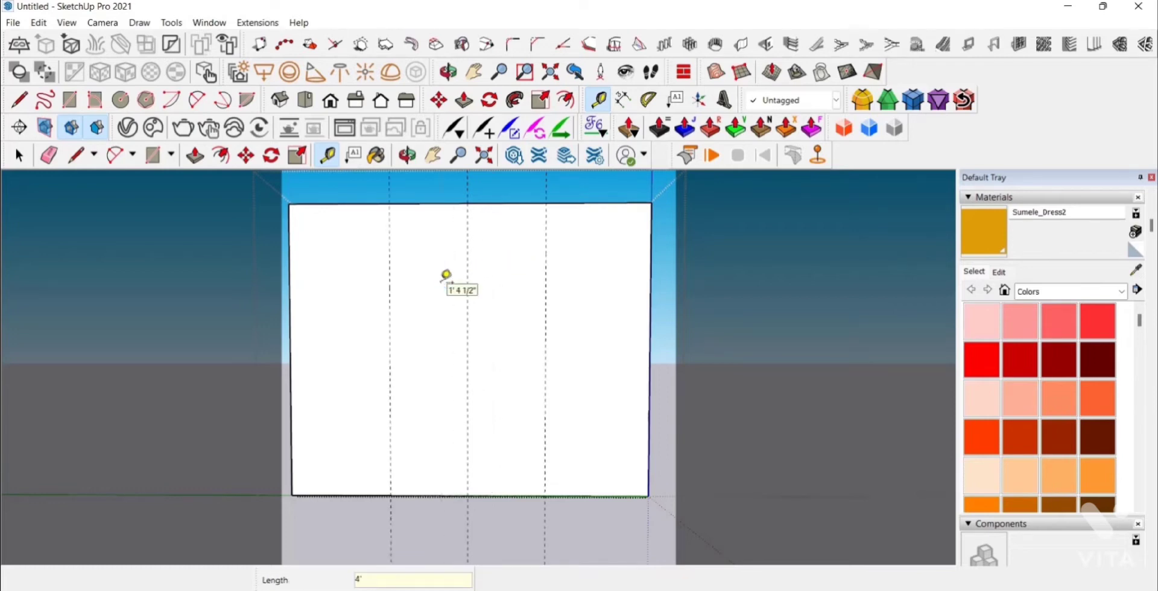
text(4')
key(Return)
Place a horizontal guide 1' below the partition's top edge and a second one below it, spaced like the vertical guides
click(449, 203)
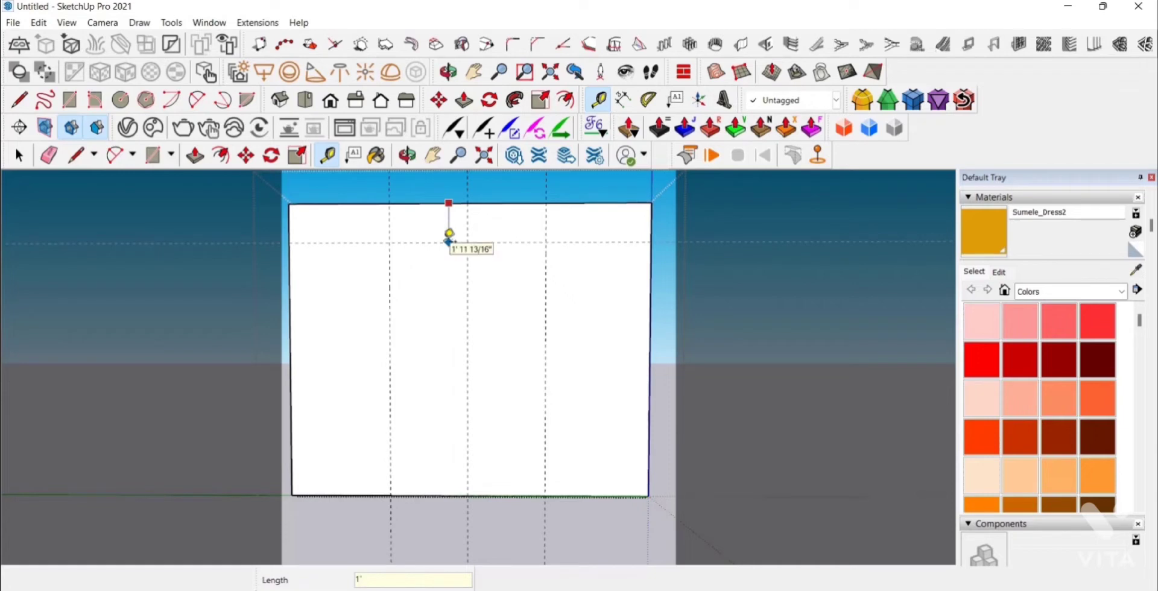
text(1')
key(Return)
click(451, 223)
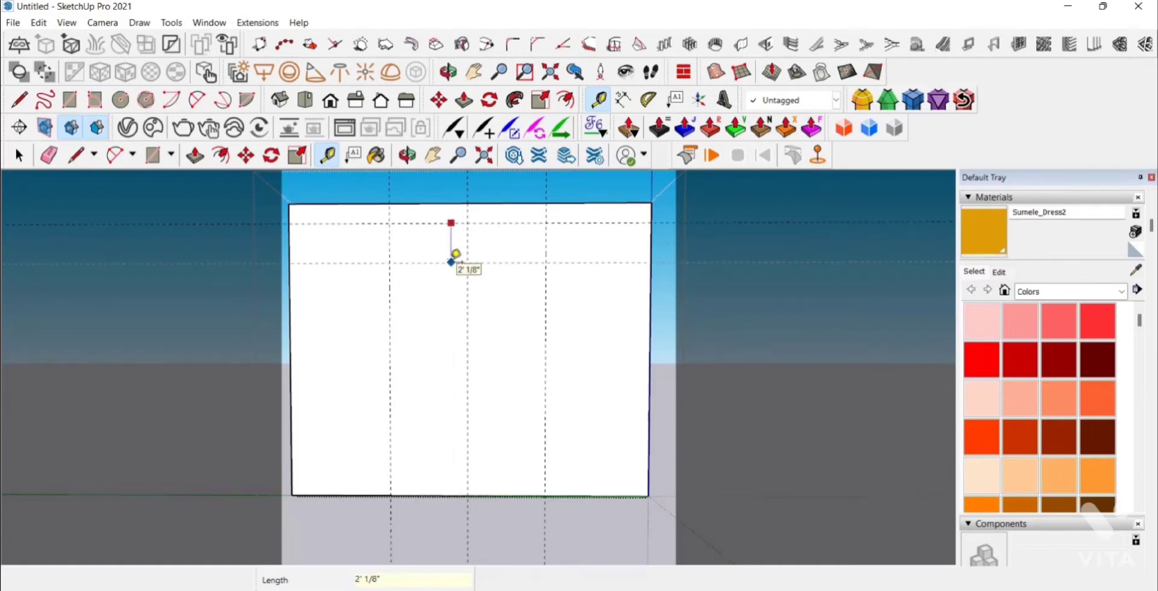
key(Escape)
Draw a 14' by 8' rectangle from the upper guide intersection down to the partition's base
key(r)
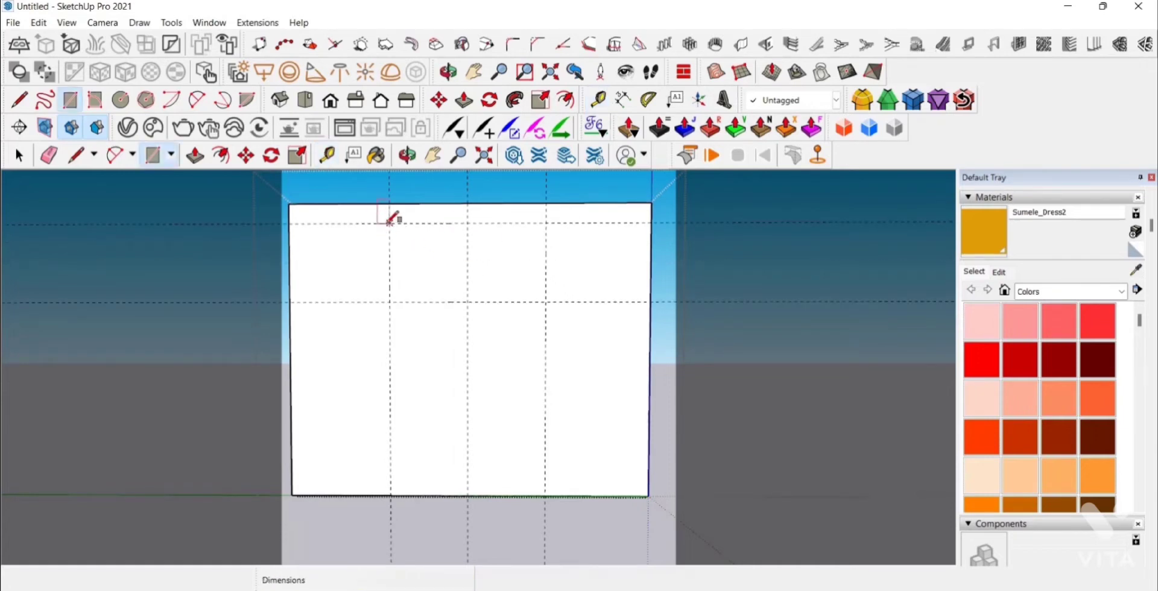
click(389, 223)
text(14', 8')
key(Return)
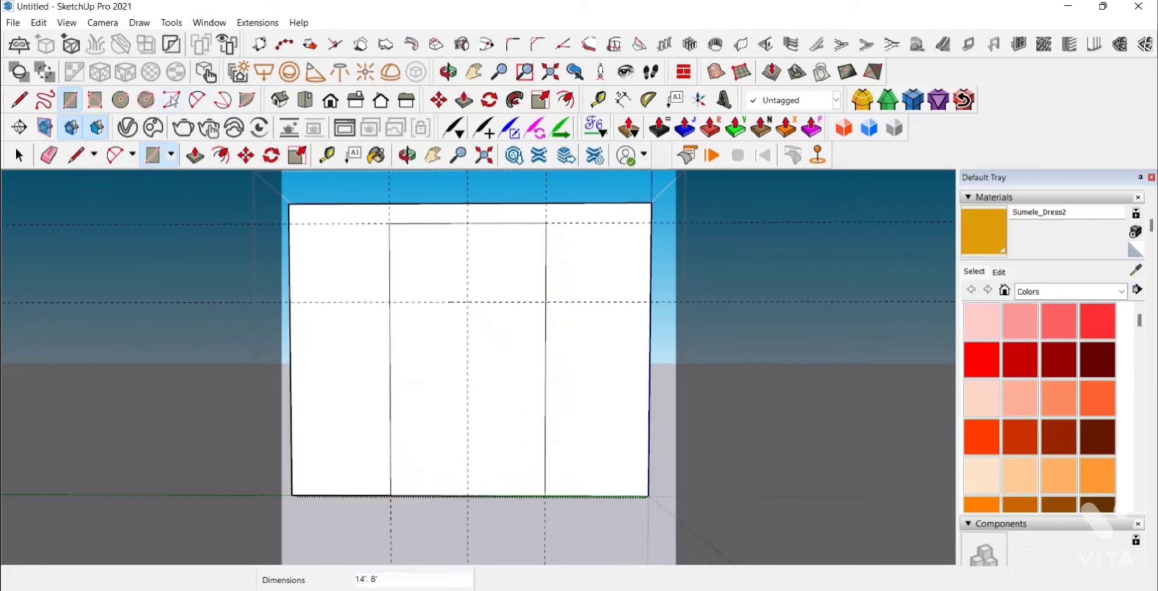
Draw a two-point arc between the rectangle's sides at the lower guide, bulging up to its top edge's midpoint
click(199, 100)
click(389, 301)
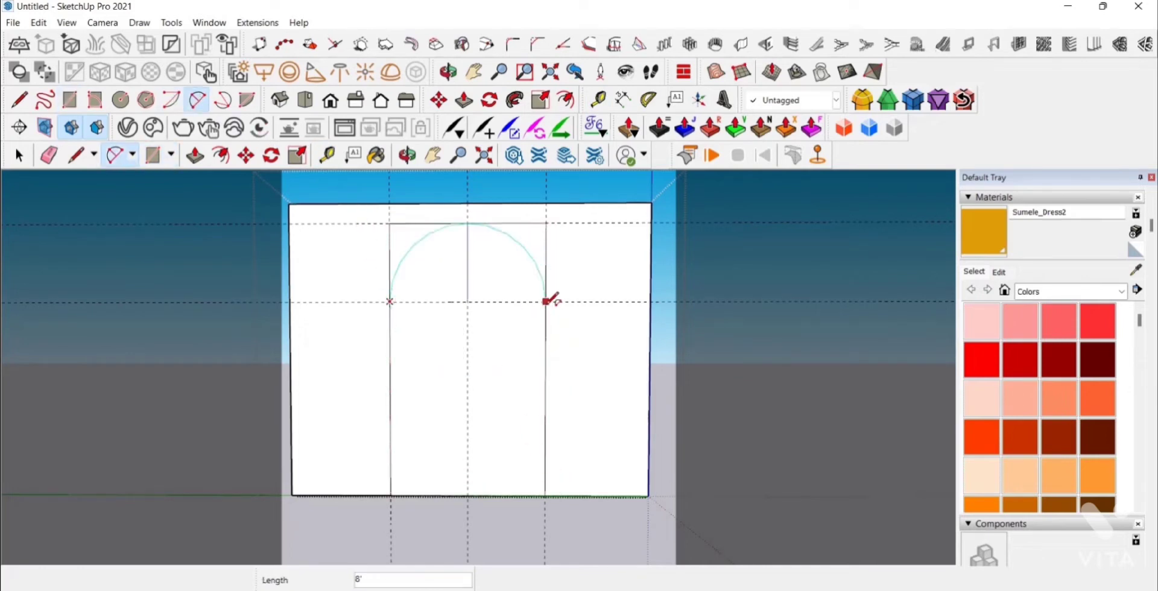
click(546, 301)
click(467, 224)
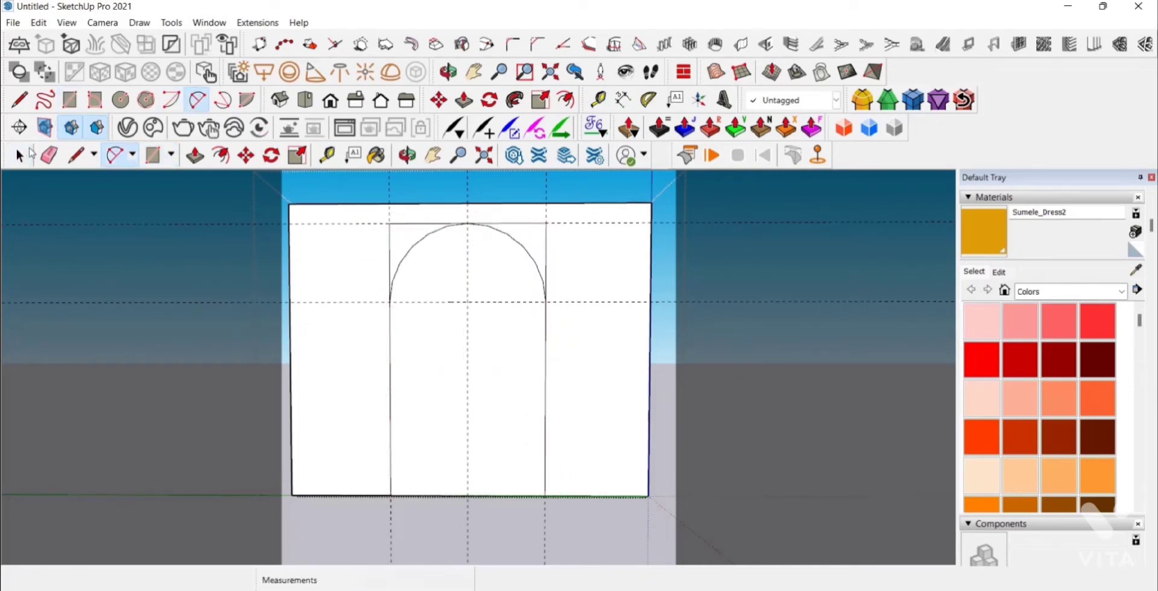
Erase the rectangle's square top corners and the outer guides so that only the arch outline stays
key(space)
key(e)
drag(522, 204, 551, 240)
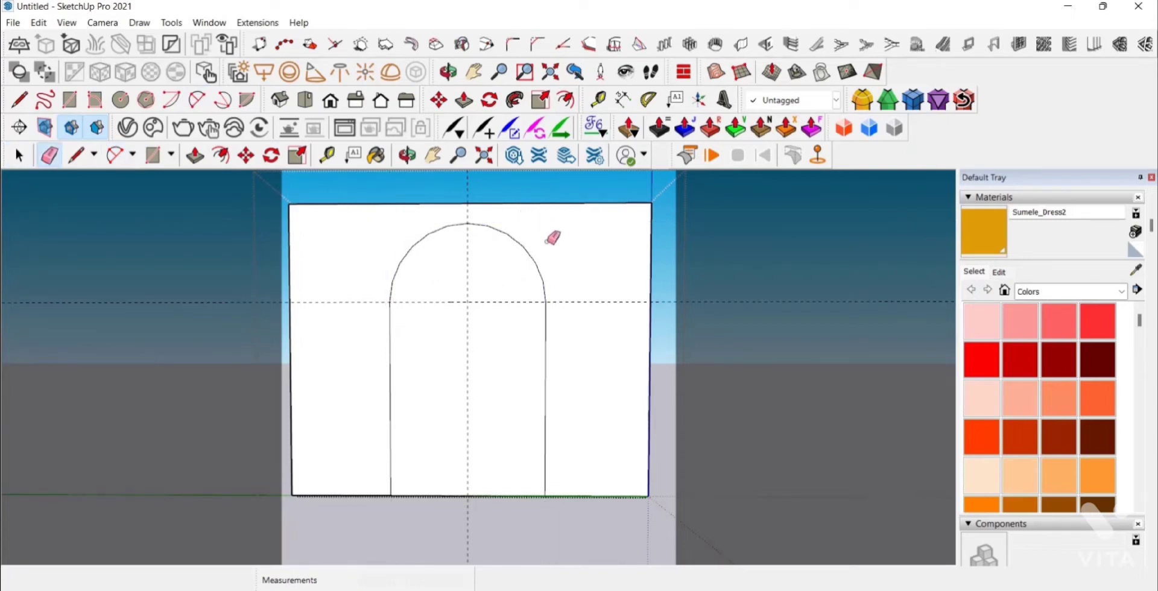
key(space)
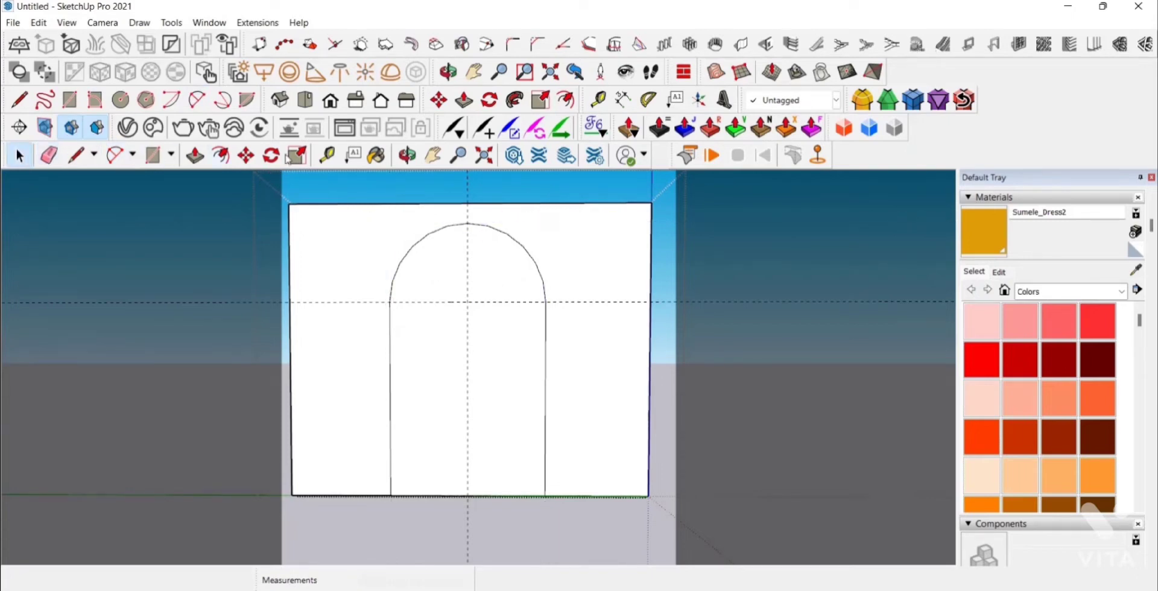
Raise the segment count of the arch's curve to smooth it
click(499, 236)
right_click(499, 233)
click(566, 325)
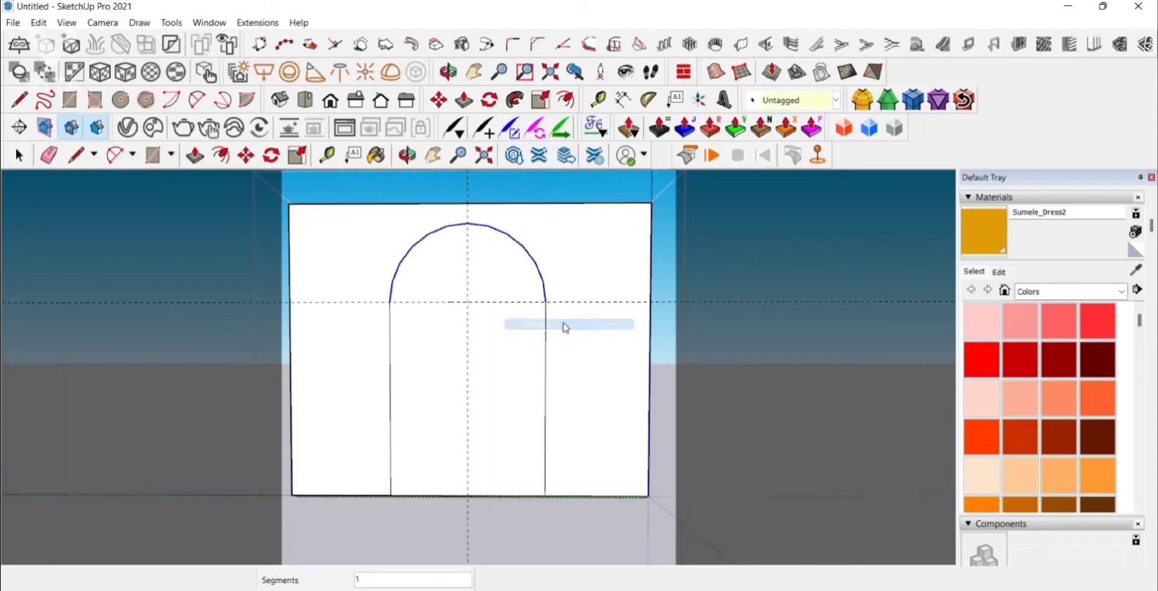
key(Escape)
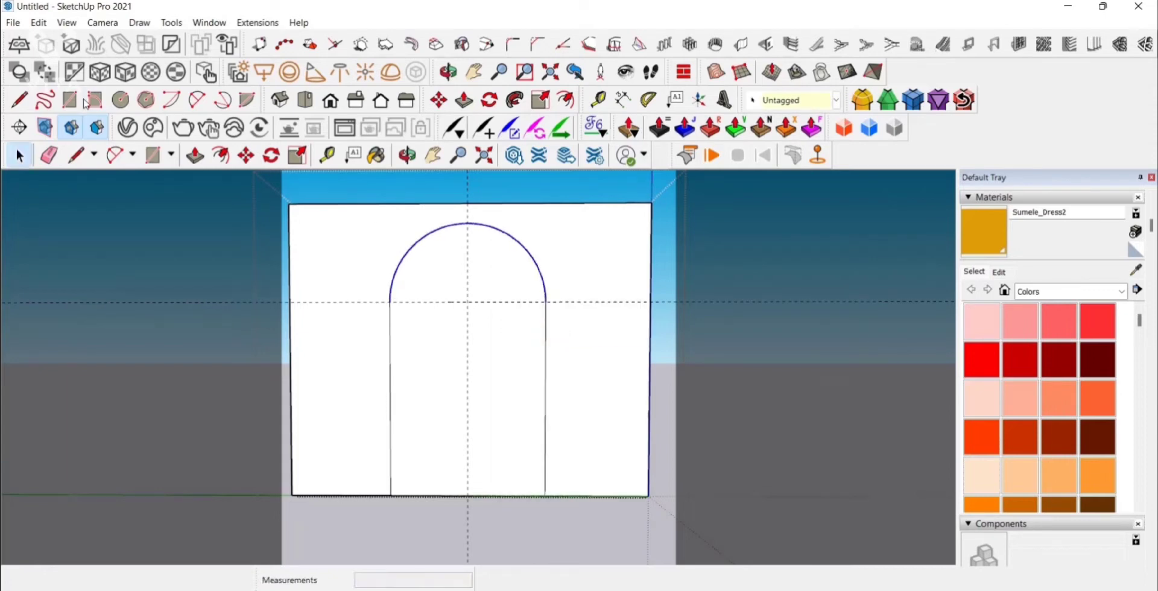
Delete the remaining guides and push the arched face 9" through the partition to cut the opening
click(33, 27)
click(563, 253)
middle_drag(563, 253, 526, 373)
key(p)
click(530, 343)
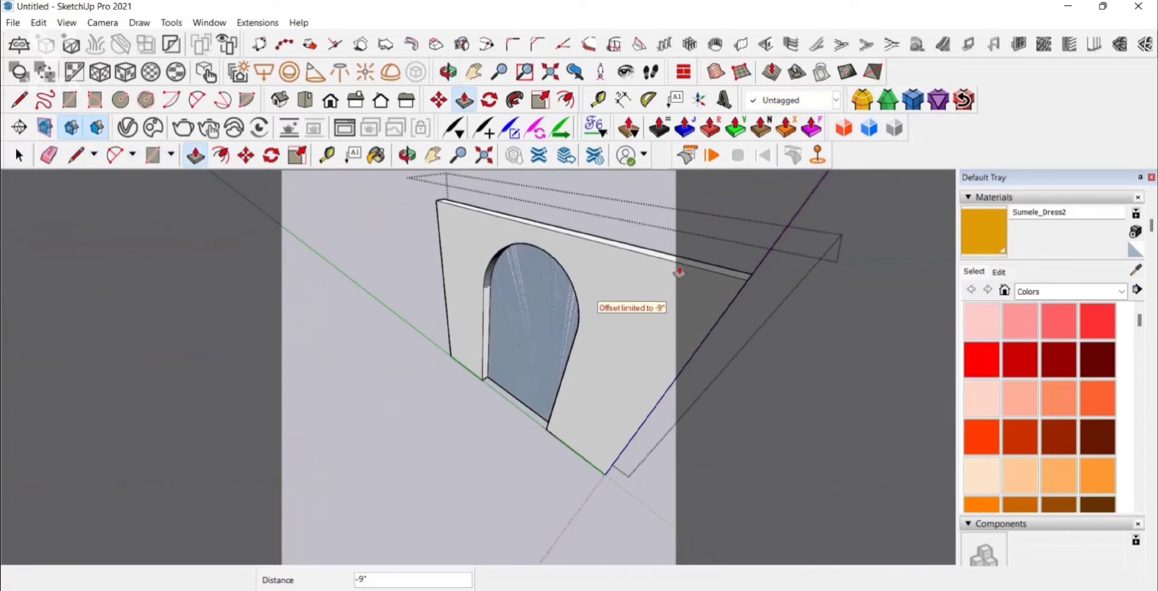
click(713, 265)
Face the archway head-on from inside the room in the standard Right view
middle_drag(713, 265, 479, 180)
scroll(497, 312, up, 5)
click(437, 158)
middle_drag(470, 253, 499, 307)
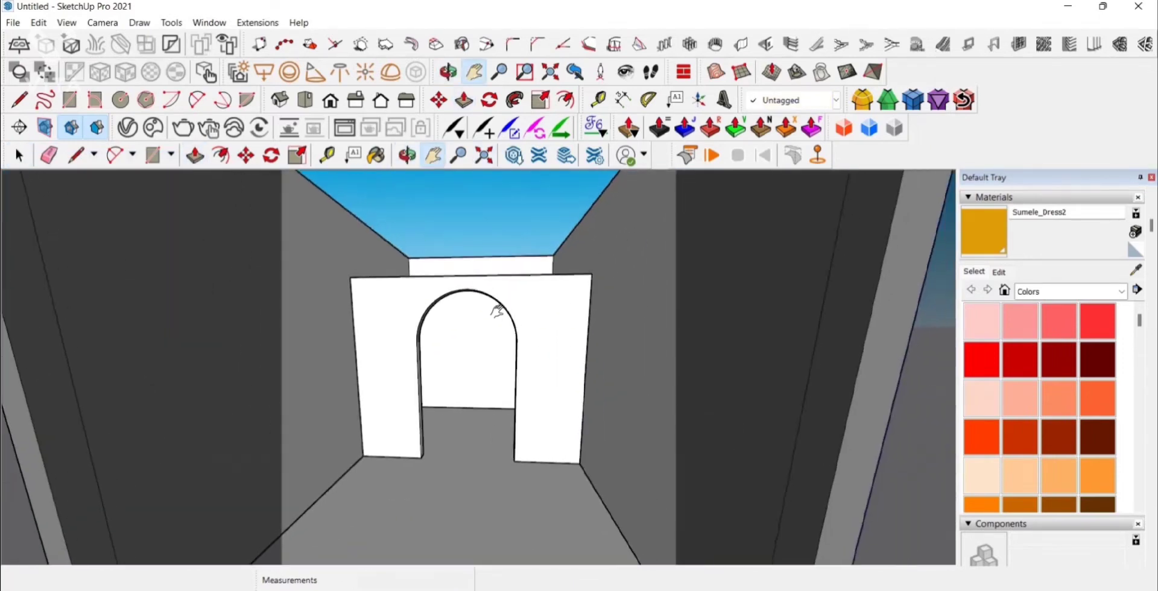
scroll(476, 313, up, 4)
key(F5)
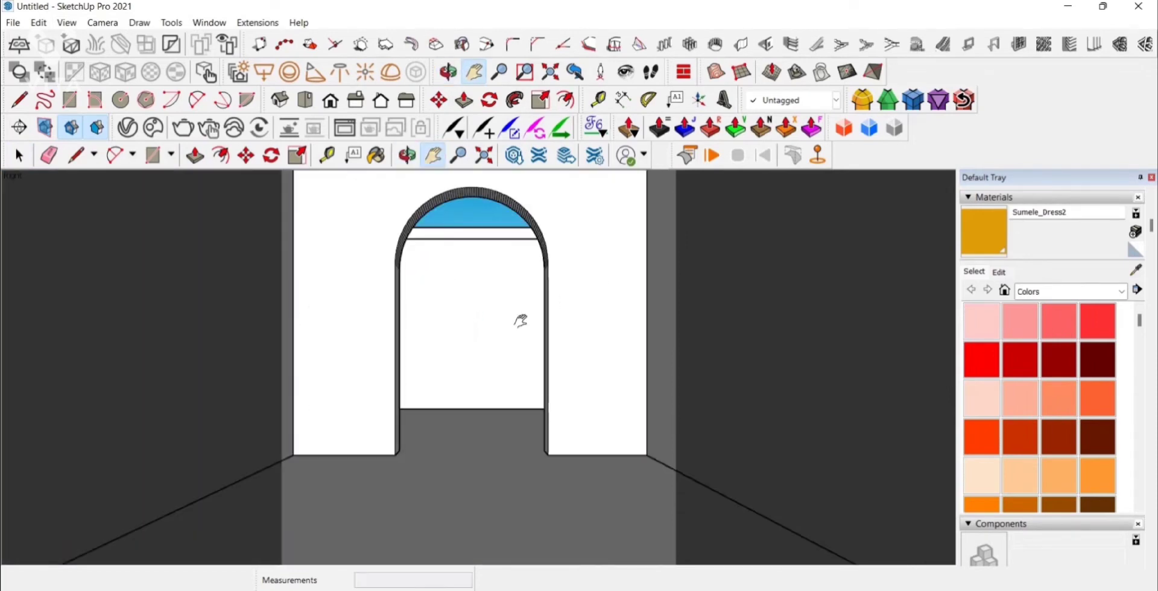
Walk the camera toward the partition and pan until the partition spans the width of the square render frame
click(652, 73)
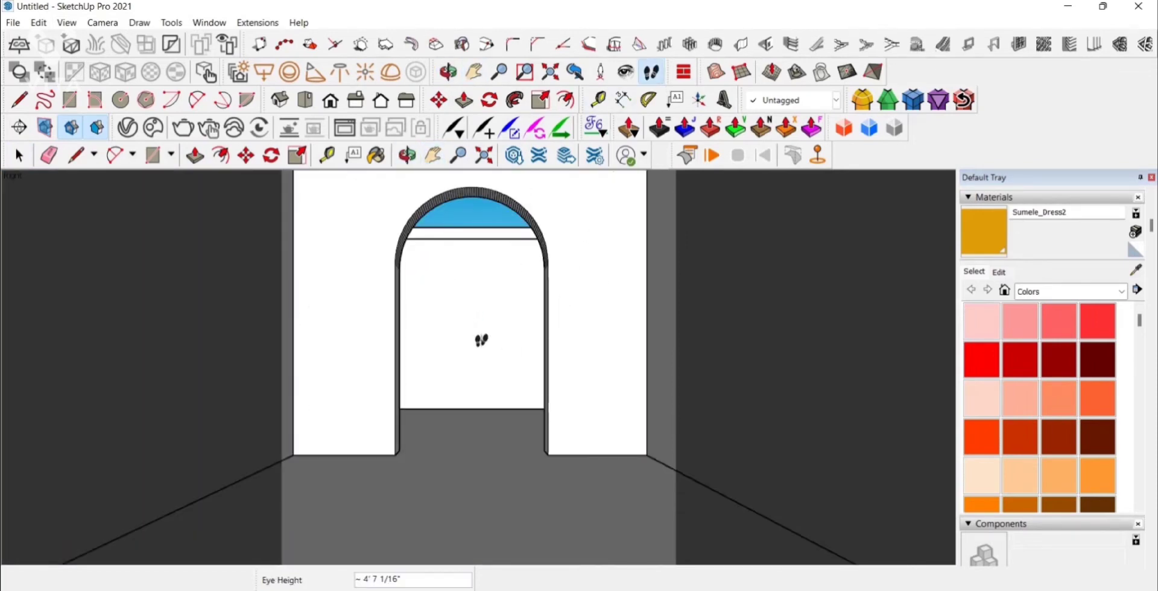
drag(482, 340, 500, 297)
click(434, 155)
click(651, 72)
mouse_move(571, 251)
mouse_down()
mouse_move(567, 235)
mouse_move(577, 252)
mouse_up()
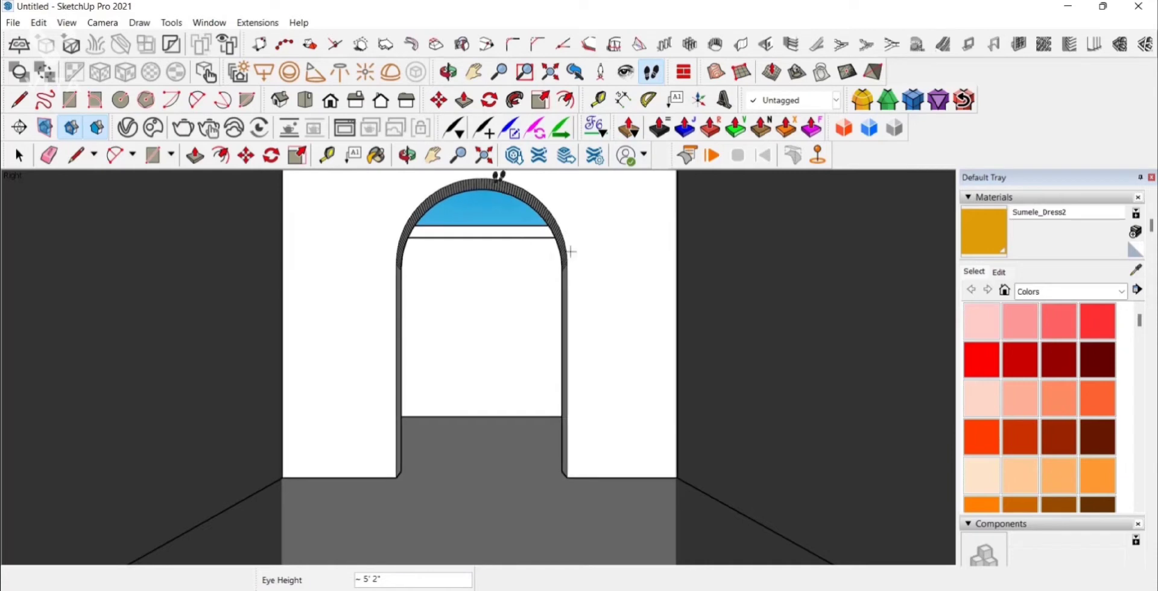
middle_drag(570, 251, 463, 232)
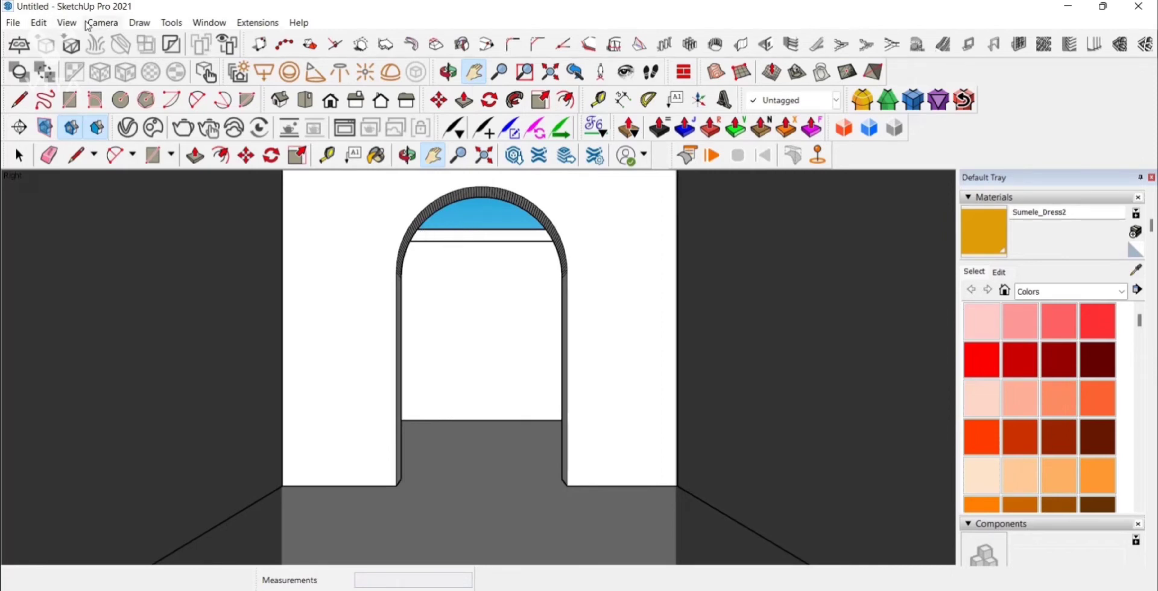
Switch the camera to two-point perspective and save the archway view as a new scene
click(102, 22)
click(171, 124)
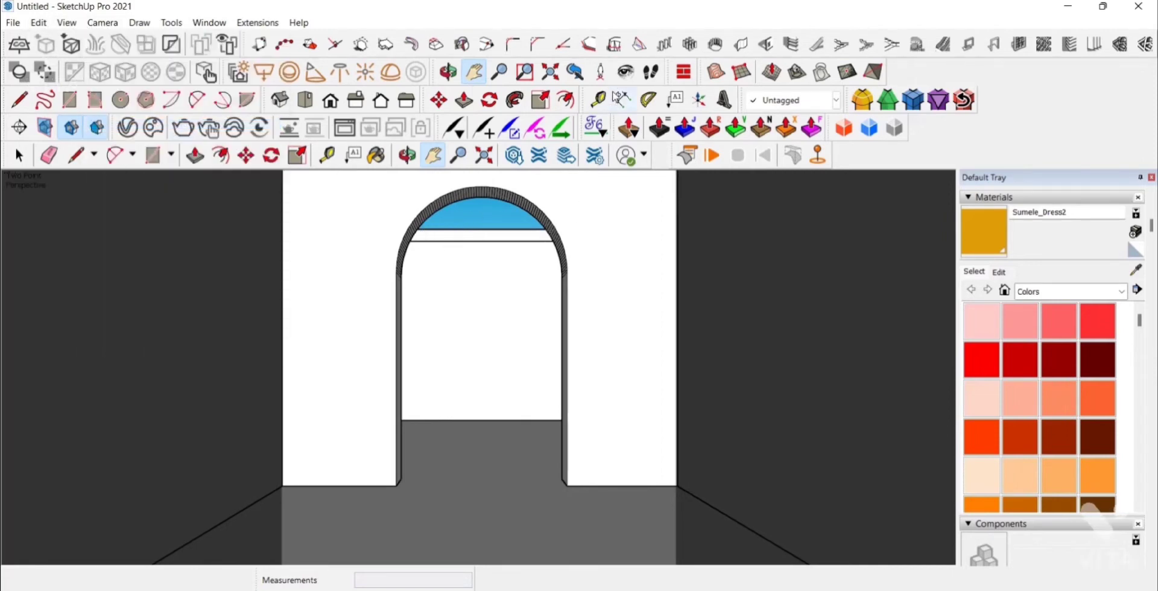
click(600, 71)
click(495, 527)
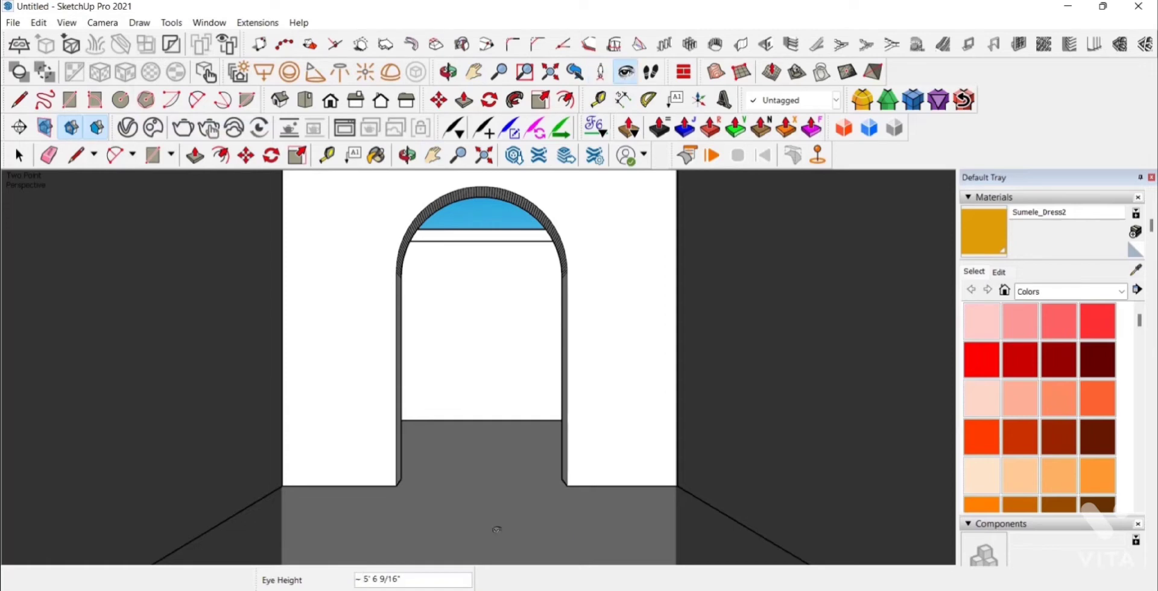
click(96, 24)
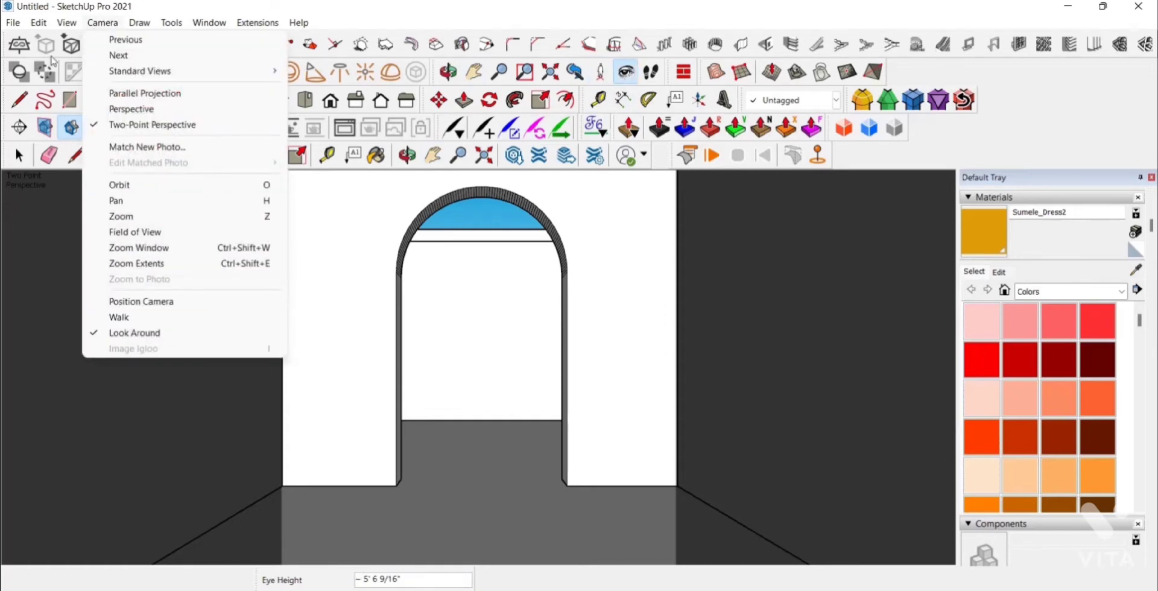
mouse_move(66, 23)
mouse_move(163, 285)
click(216, 286)
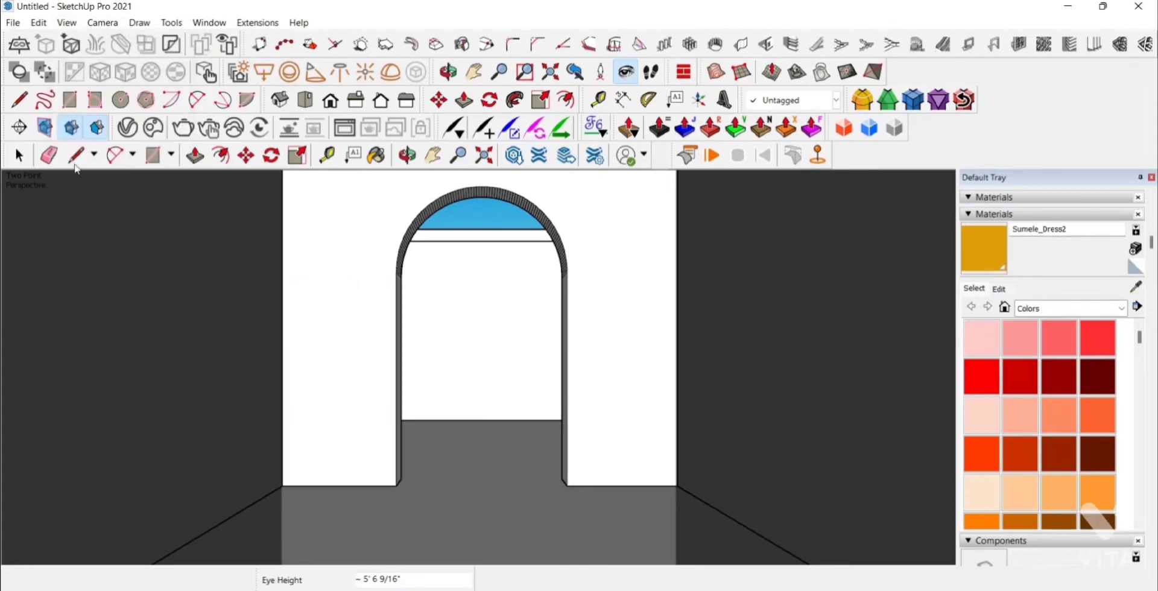
key(space)
Raise the back wall's top face by 5' with Push/Pull inside its group
middle_drag(480, 283, 465, 241)
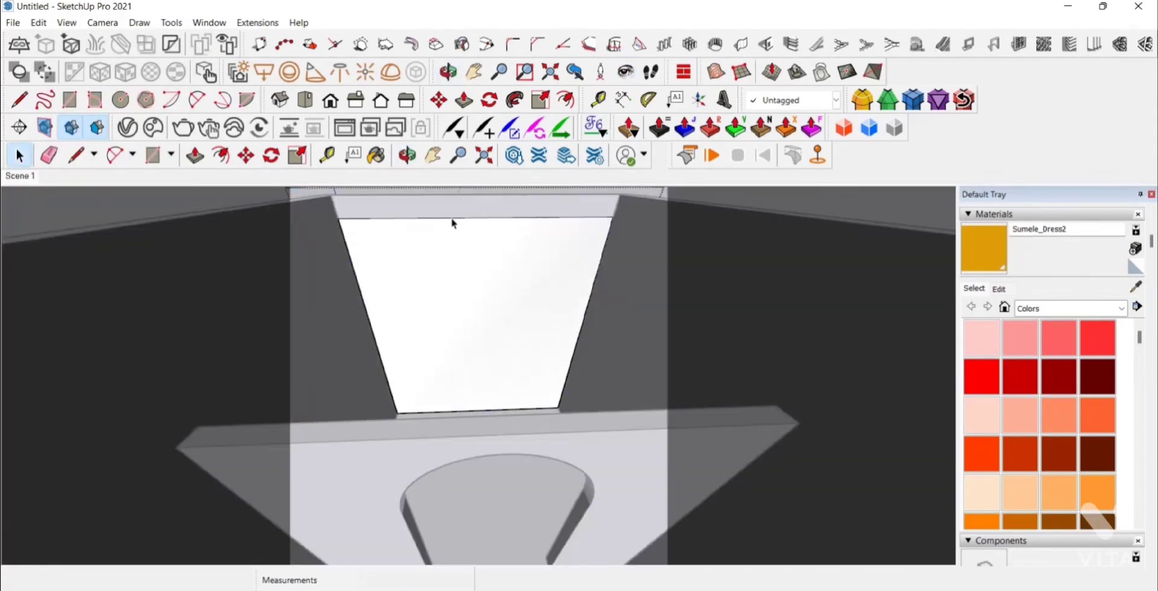
key(e)
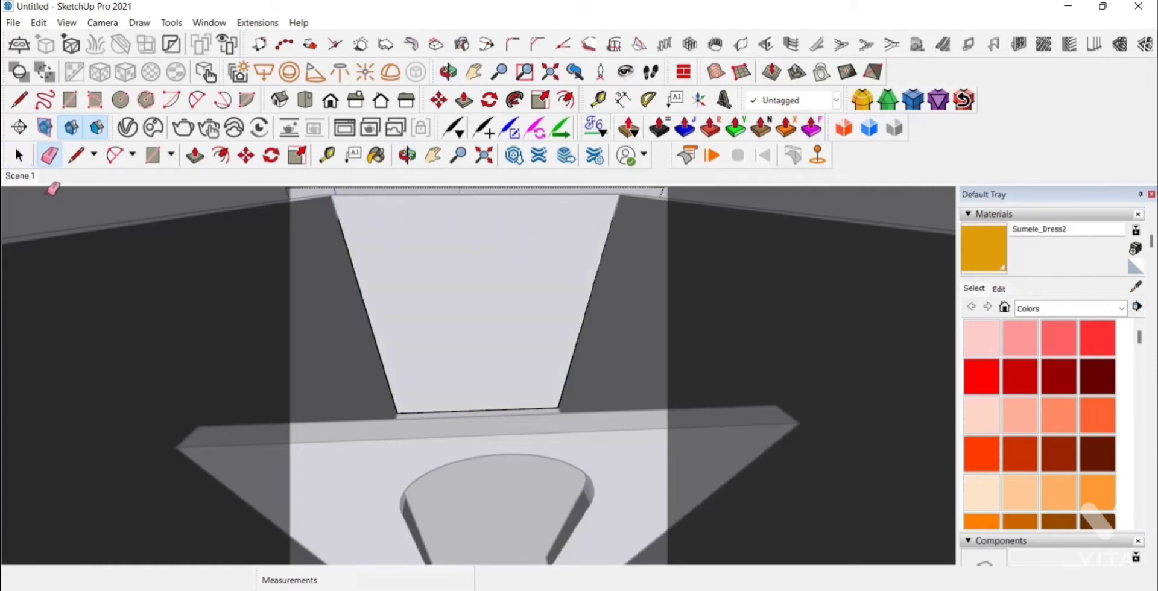
click(22, 157)
mouse_move(512, 271)
middle_down()
mouse_move(291, 328)
mouse_move(728, 382)
middle_up()
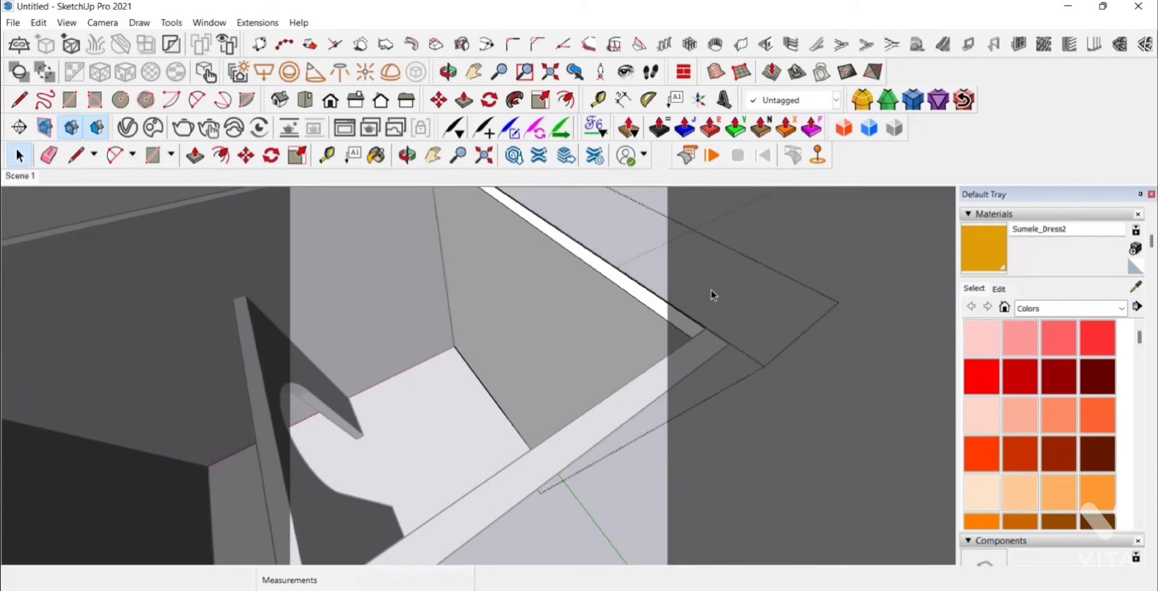
key(p)
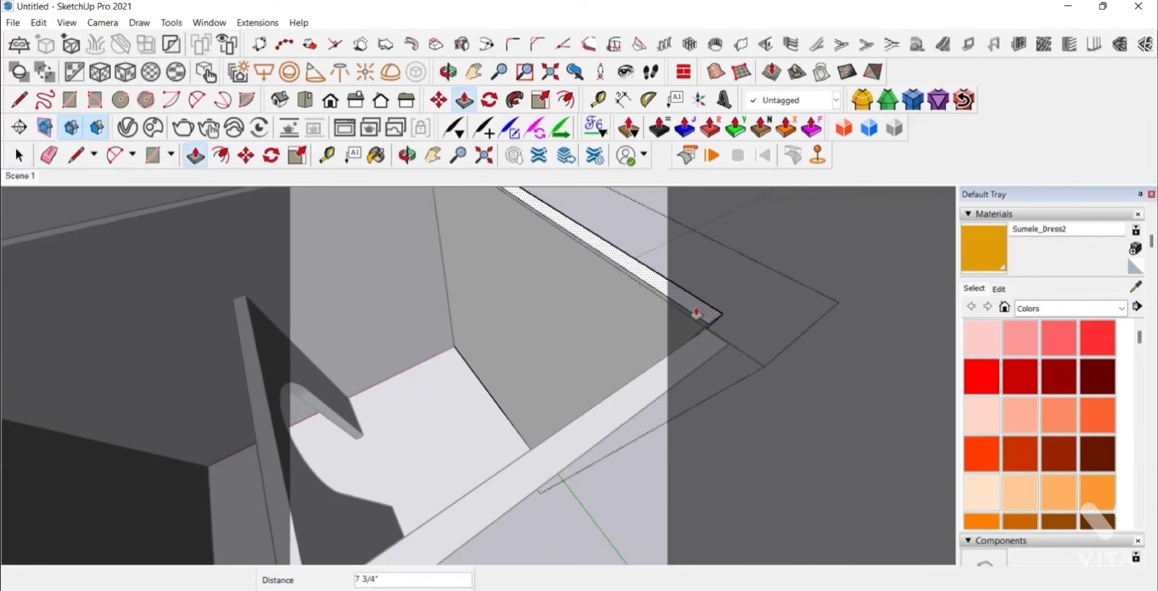
key(Return)
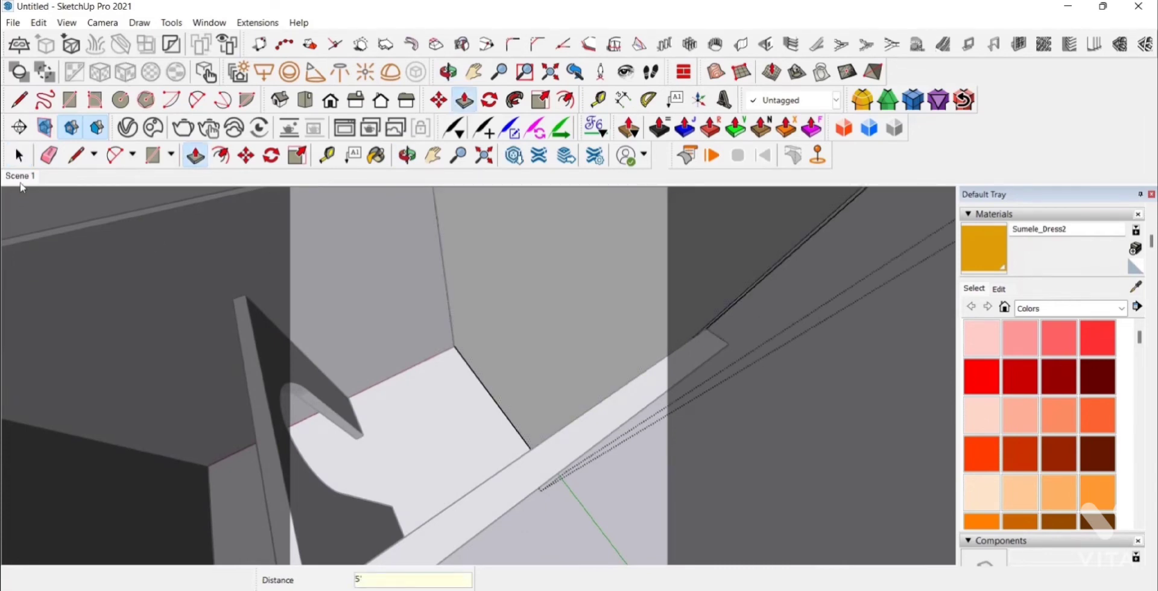
Raise the remaining walls' top face by 5' with Push/Pull and return to Scene 1
key(space)
key(p)
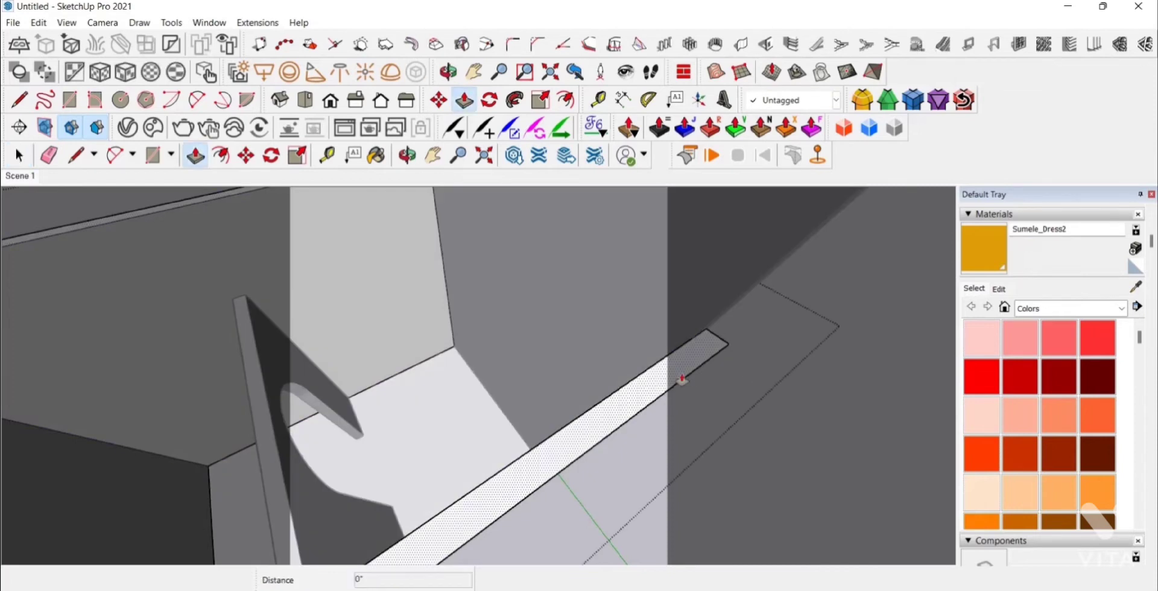
click(685, 374)
text(5')
key(Return)
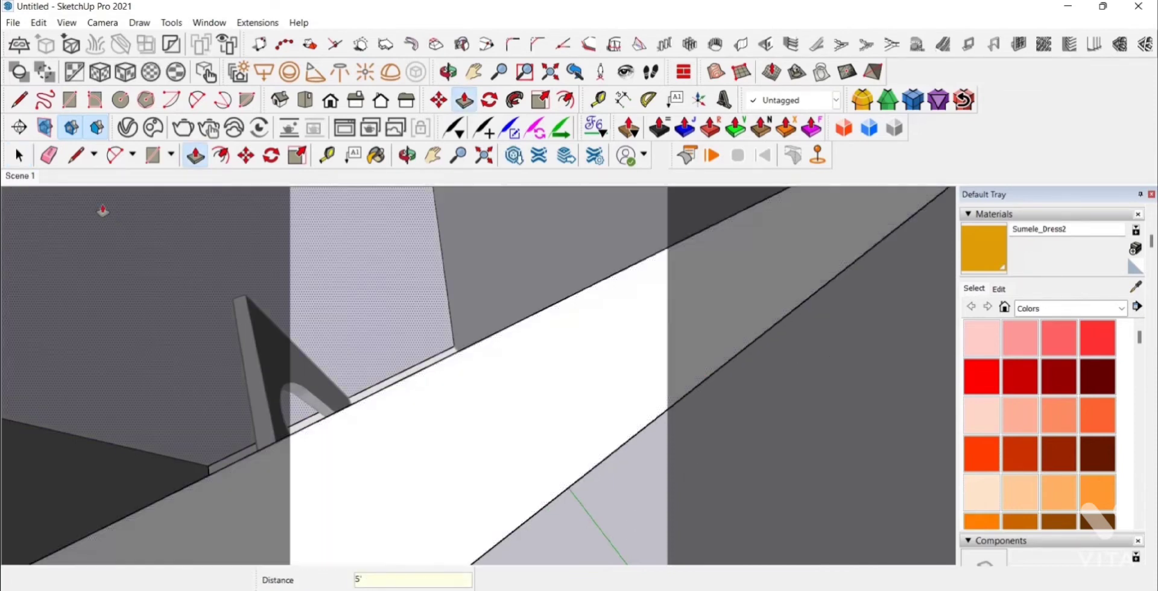
key(space)
scroll(318, 353, down, 5)
scroll(261, 375, up, 3)
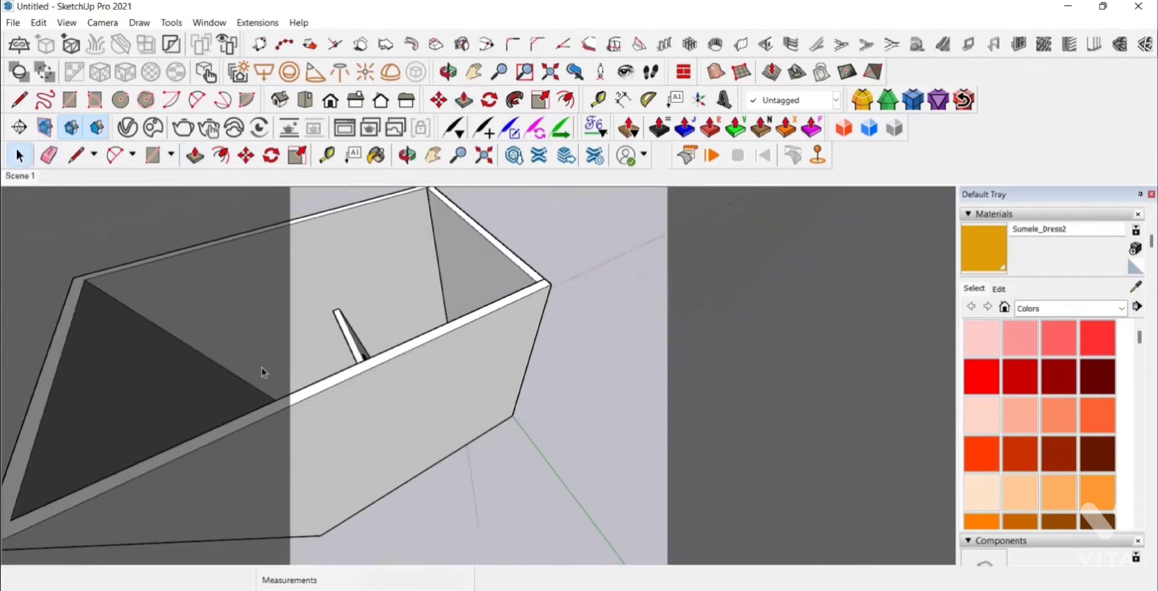
click(12, 178)
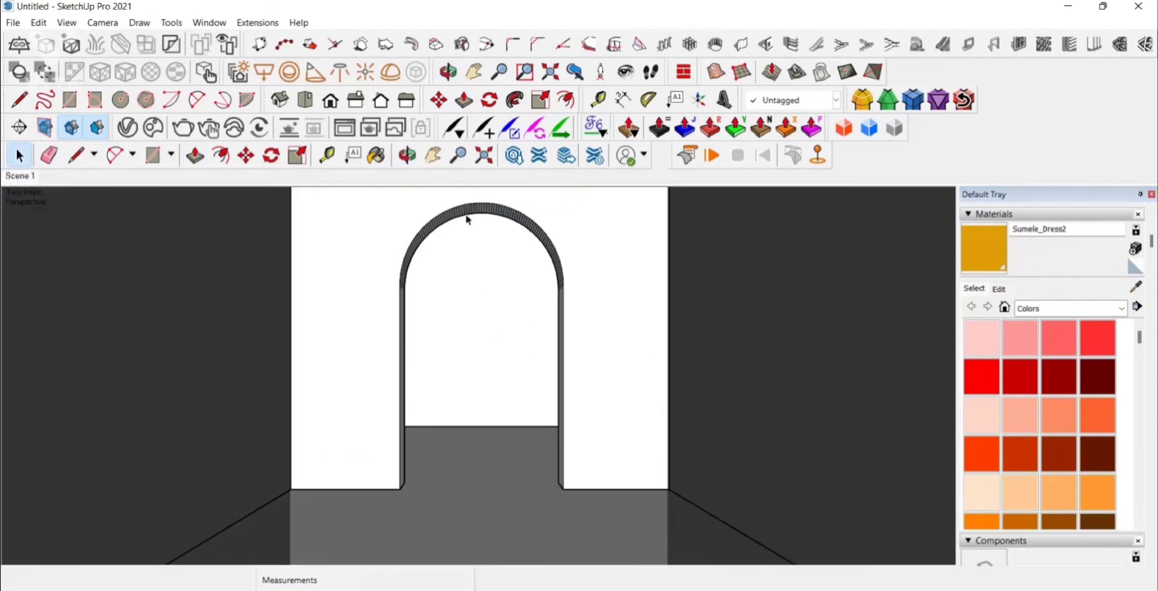
Turn on shadows and set the sun to 08:27 on 06/23
drag(1155, 258, 1155, 377)
scroll(1110, 385, down, 5)
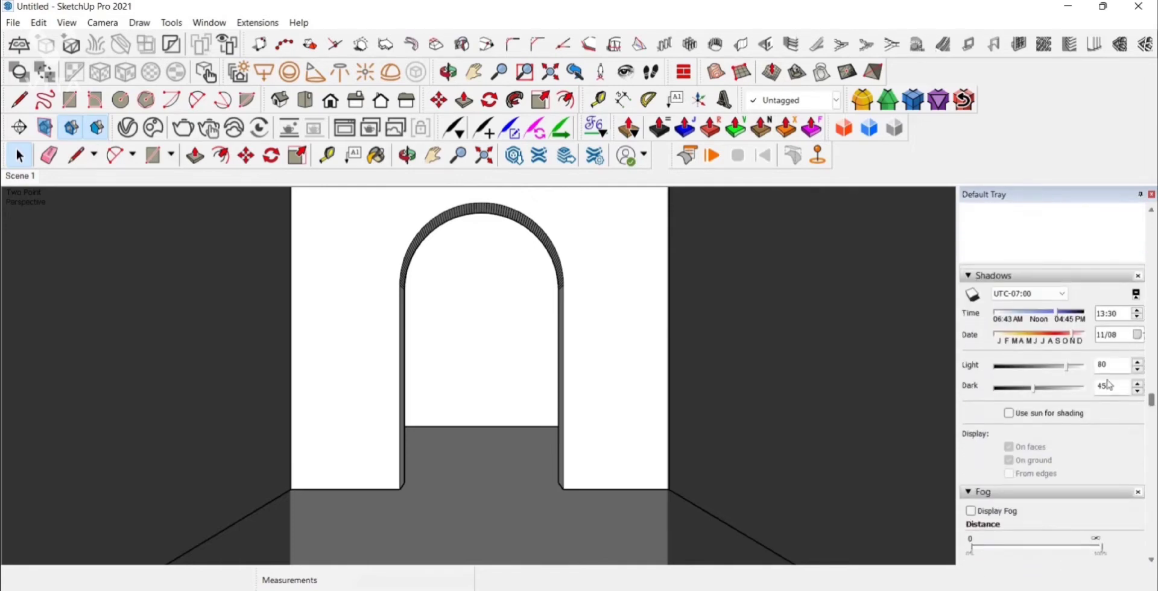
click(972, 294)
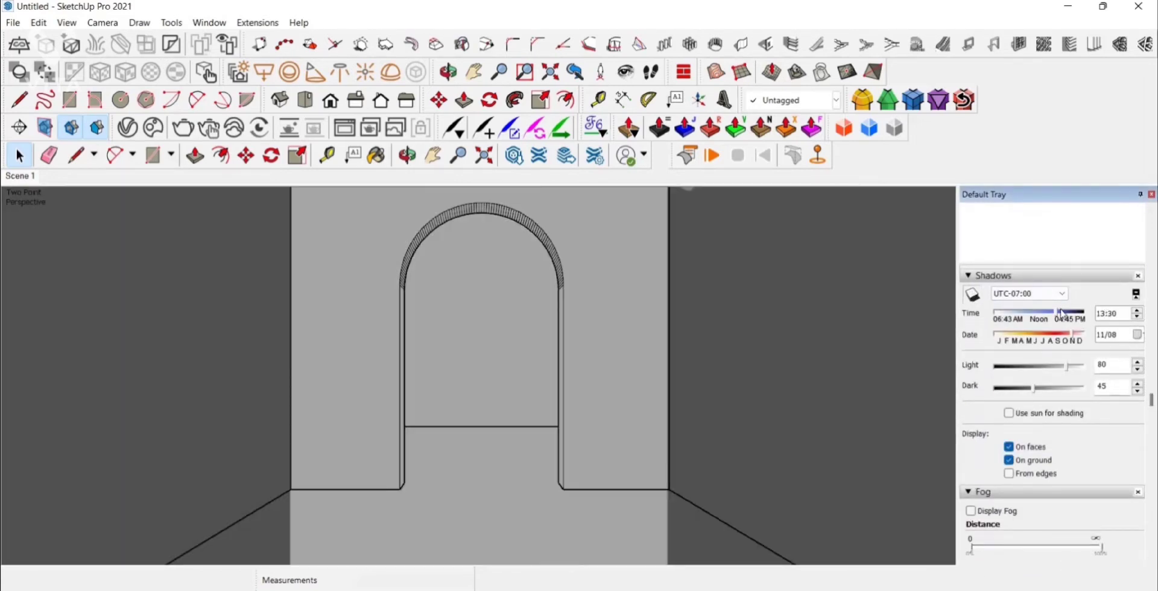
drag(1054, 317, 1039, 339)
Examine from above how the sunlight and shadows fall inside the room
middle_drag(519, 362, 996, 432)
middle_drag(460, 432, 514, 452)
scroll(491, 388, up, 5)
scroll(491, 414, down, 5)
scroll(510, 453, up, 3)
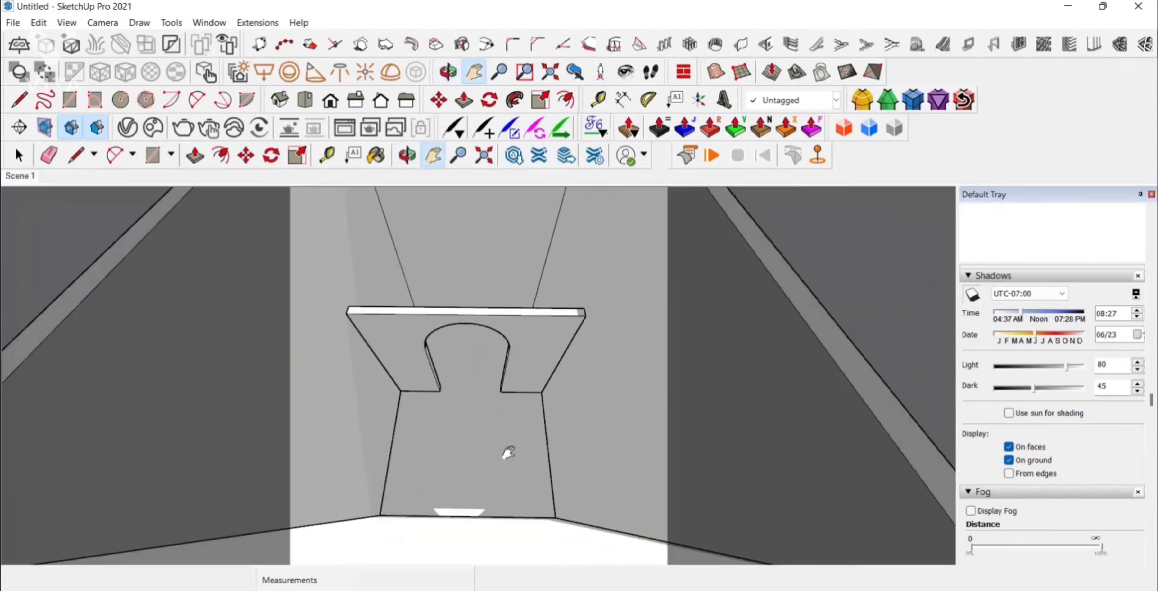
scroll(497, 440, down, 4)
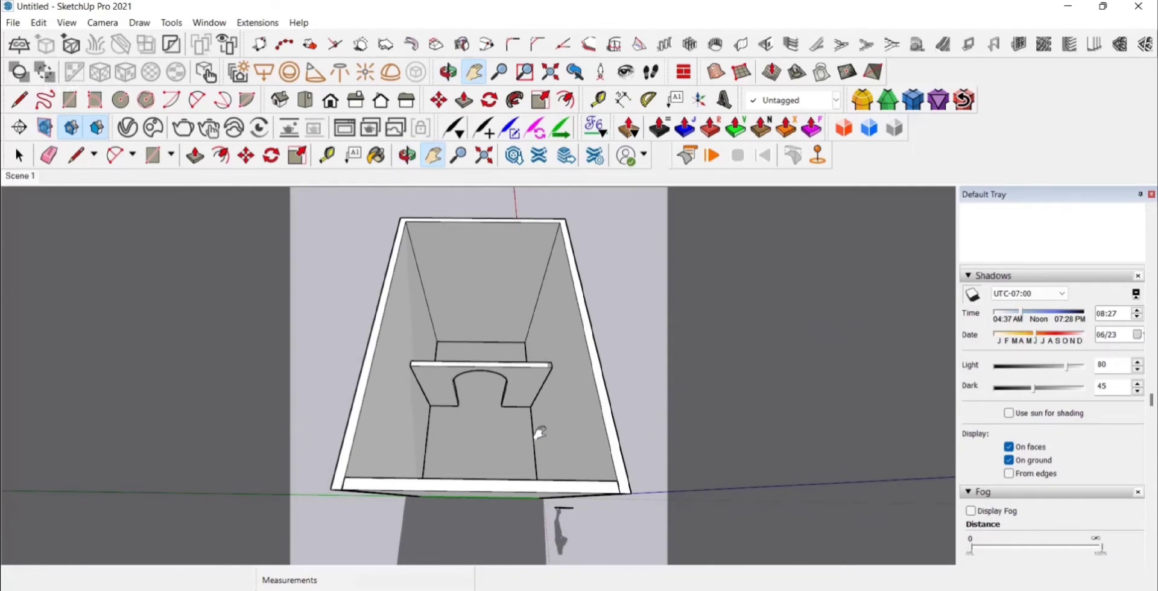
Position the camera on the room floor facing the arched partition, with an eye height of 0"
scroll(543, 437, down, 1)
scroll(543, 437, up, 3)
scroll(546, 433, down, 3)
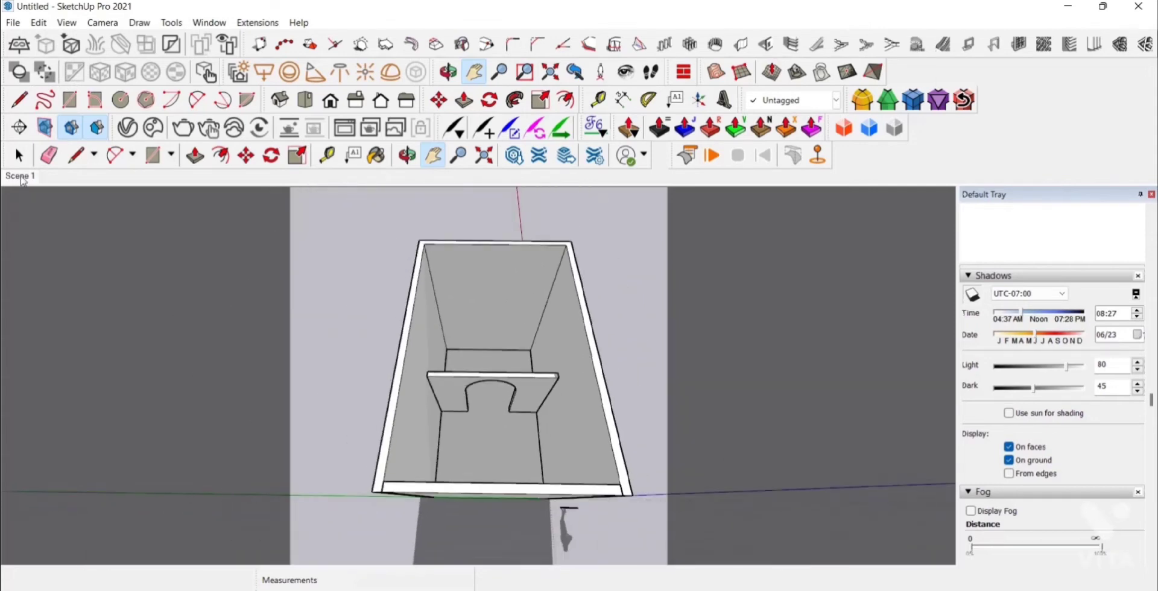
click(22, 158)
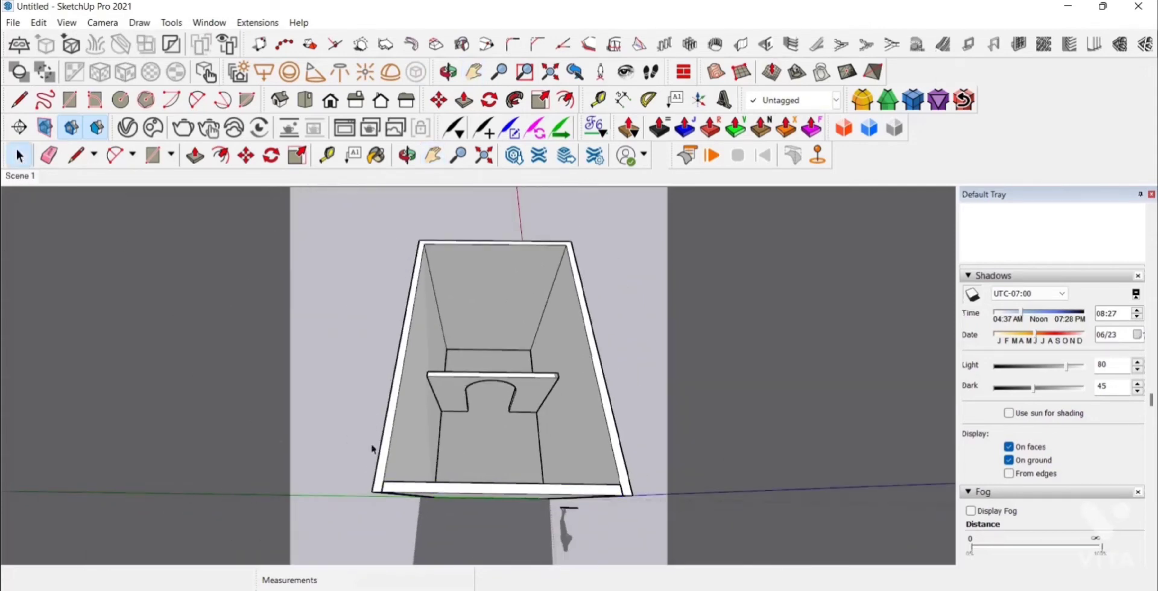
scroll(492, 464, up, 5)
middle_drag(494, 478, 500, 494)
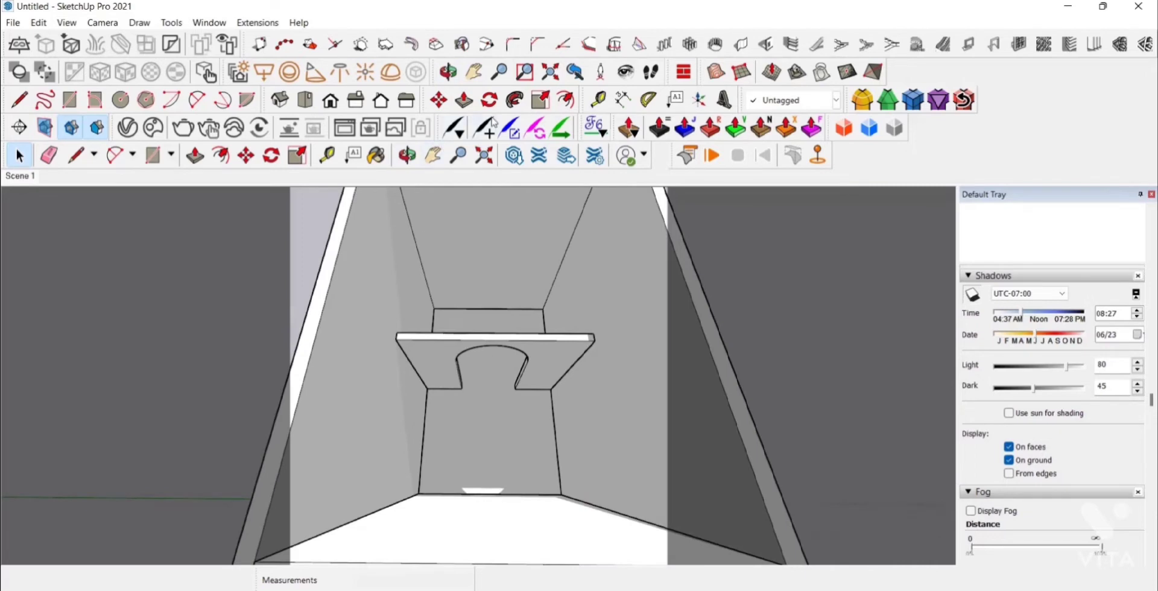
click(596, 71)
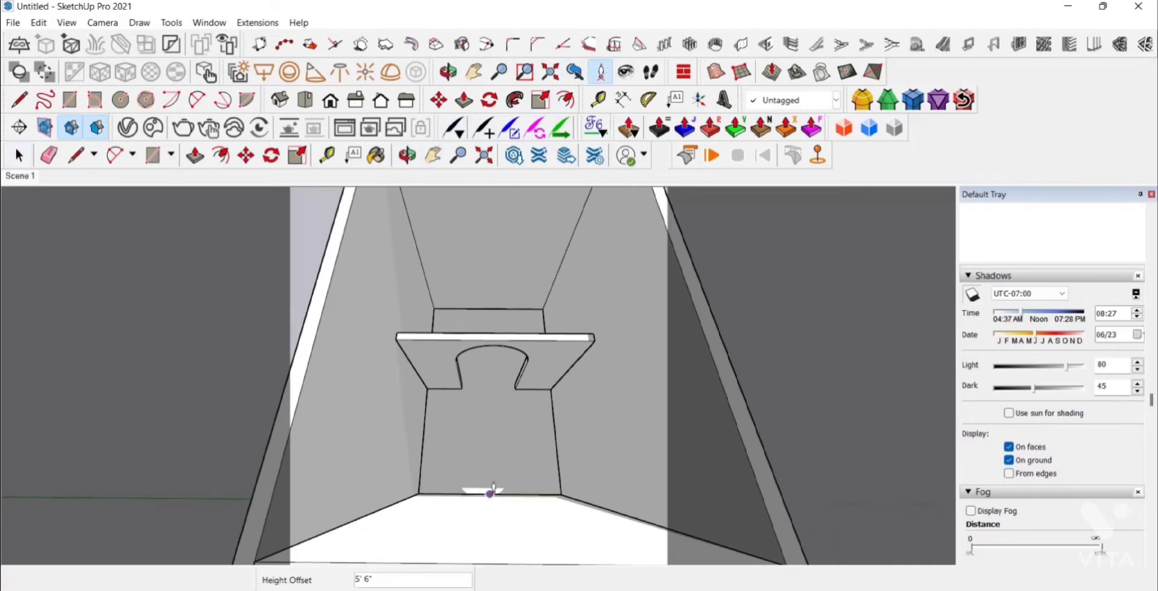
click(492, 491)
text(0)
key(Return)
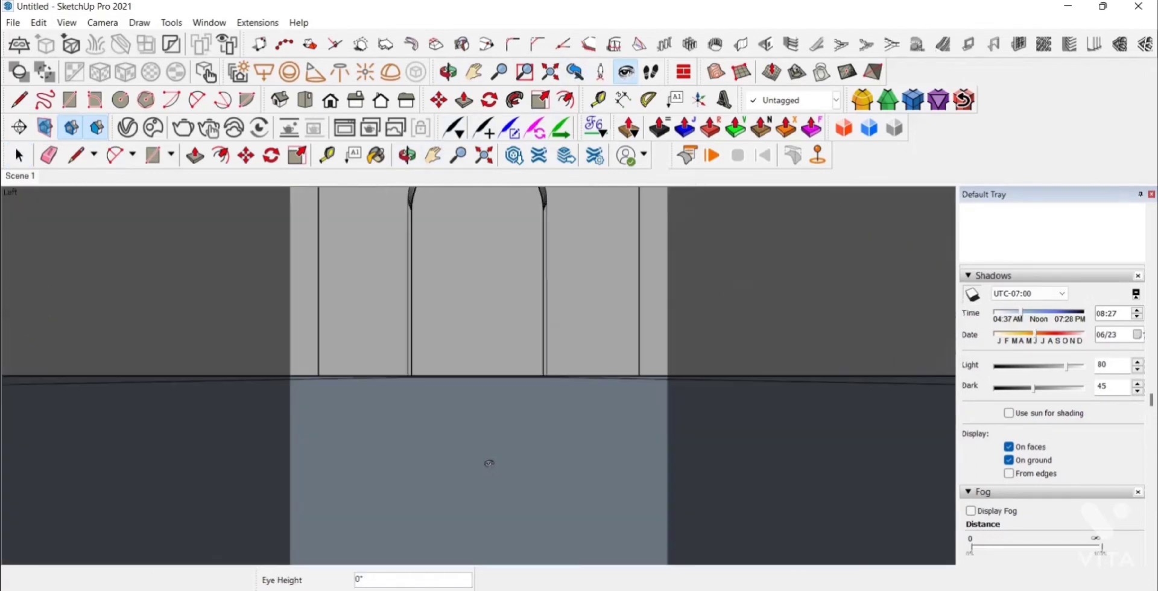
Bring the whole arch and its base into view by panning and walking closer to the partition
key(h)
drag(509, 276, 511, 324)
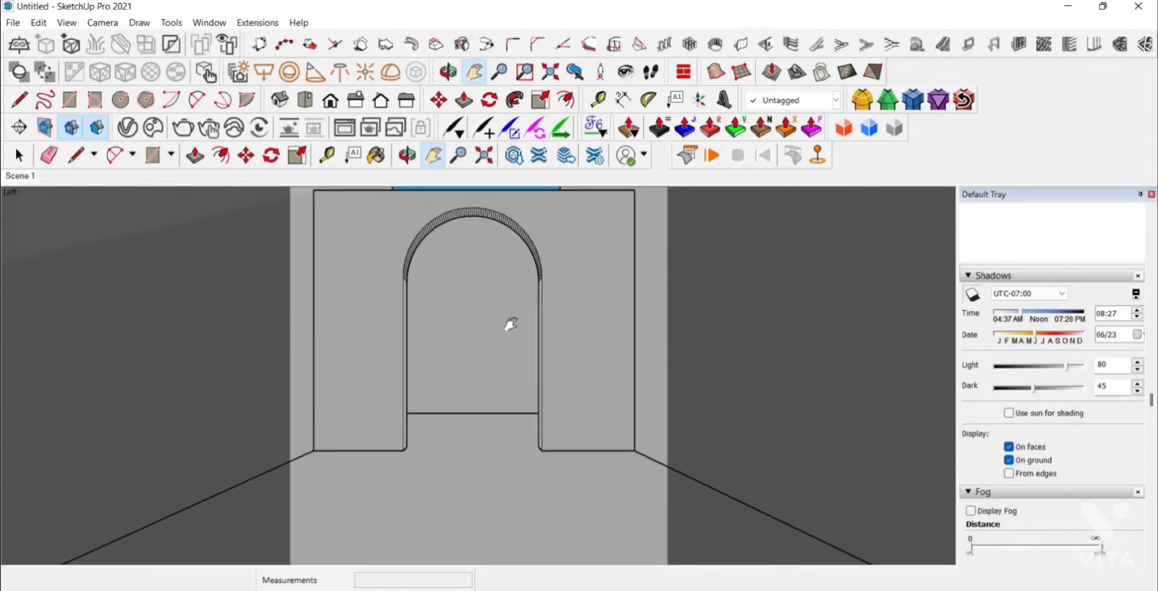
click(650, 73)
mouse_move(491, 276)
mouse_down()
mouse_move(472, 320)
mouse_move(483, 264)
mouse_move(471, 274)
mouse_up()
key(h)
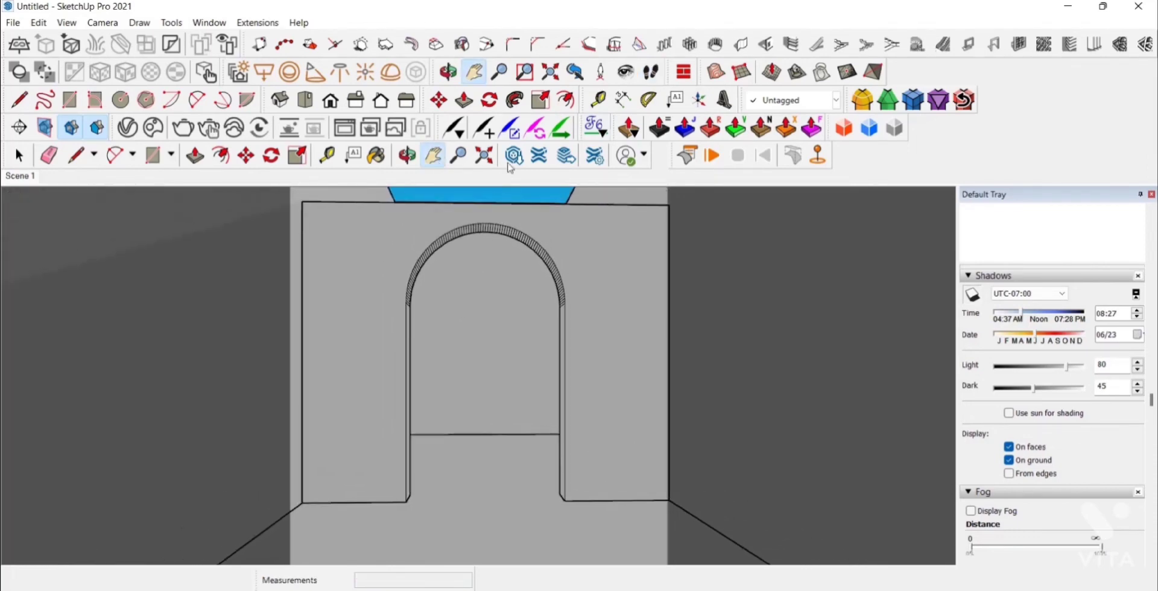
mouse_move(470, 360)
mouse_down()
mouse_move(465, 382)
mouse_move(465, 370)
mouse_up()
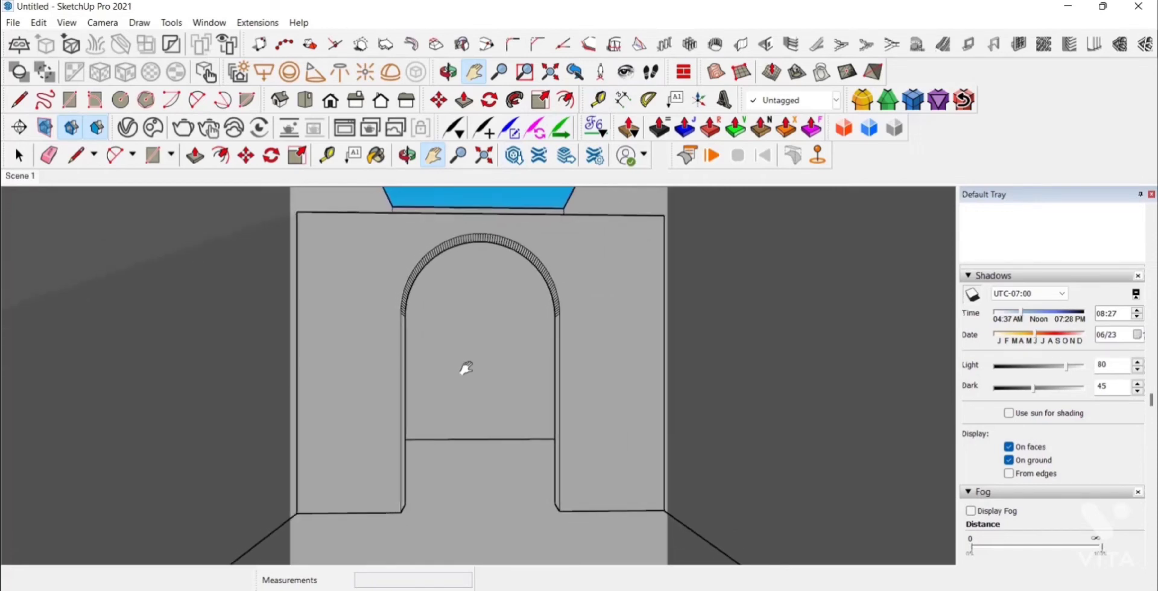
Center the arched partition head-on with Walk and Pan, filling the square frame's width, and update Scene 1
click(651, 72)
mouse_move(477, 324)
mouse_down()
mouse_move(483, 248)
mouse_move(460, 313)
mouse_up()
drag(490, 272, 491, 158)
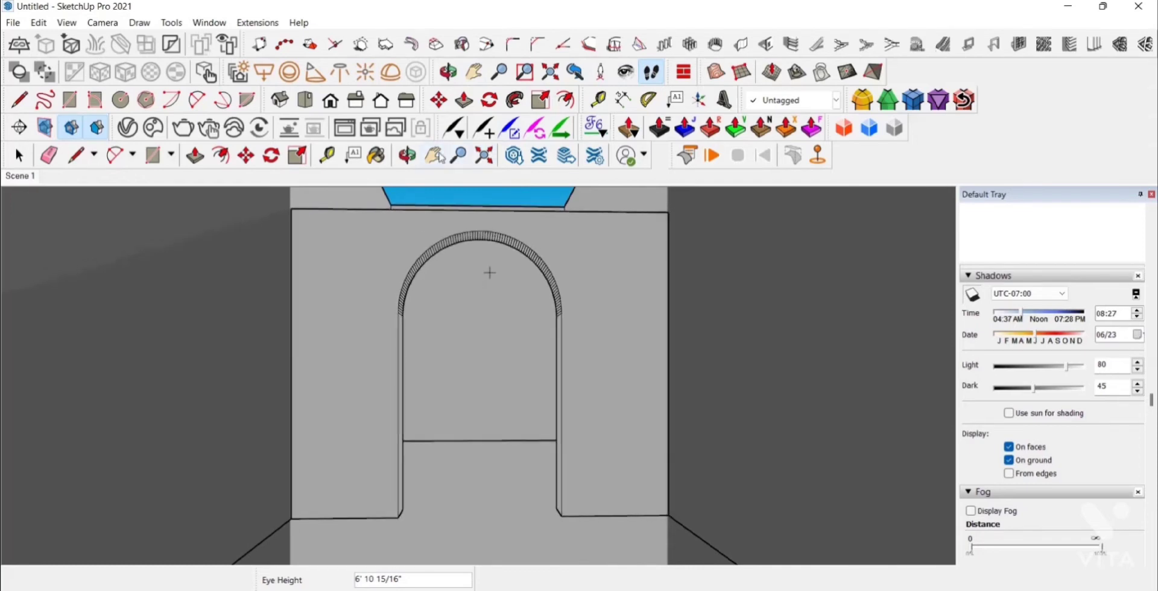
key(h)
mouse_move(476, 242)
mouse_down()
mouse_move(489, 234)
mouse_move(469, 246)
mouse_up()
click(651, 72)
click(433, 155)
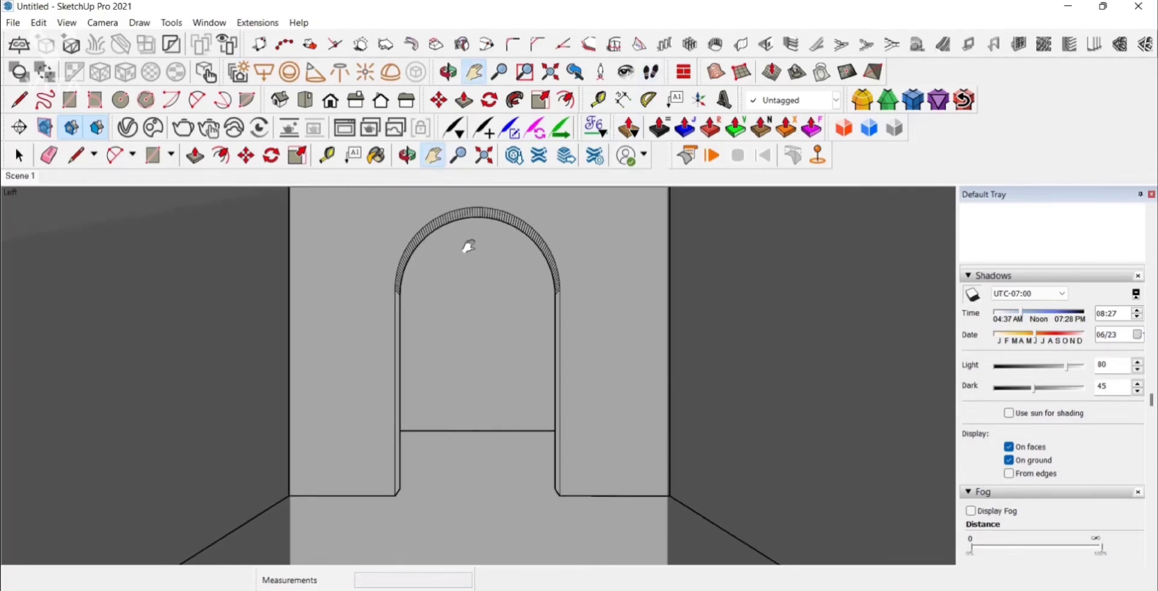
right_click(27, 183)
click(72, 241)
Try the sun at 10:04 on 04/24
mouse_move(1022, 317)
mouse_down()
mouse_move(1049, 316)
mouse_move(1015, 320)
mouse_move(1039, 339)
mouse_move(1027, 341)
mouse_up()
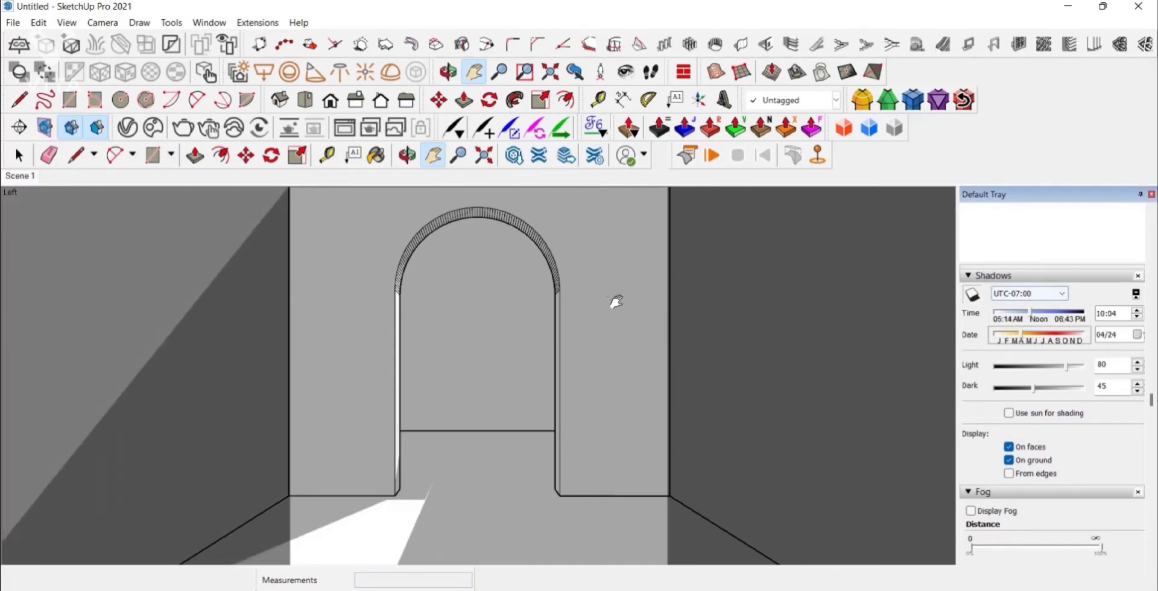
Draw a window rectangle about 21' 11" by 17' 7" on the outer face of the long side wall, inside its group
middle_drag(563, 308, 2, 223)
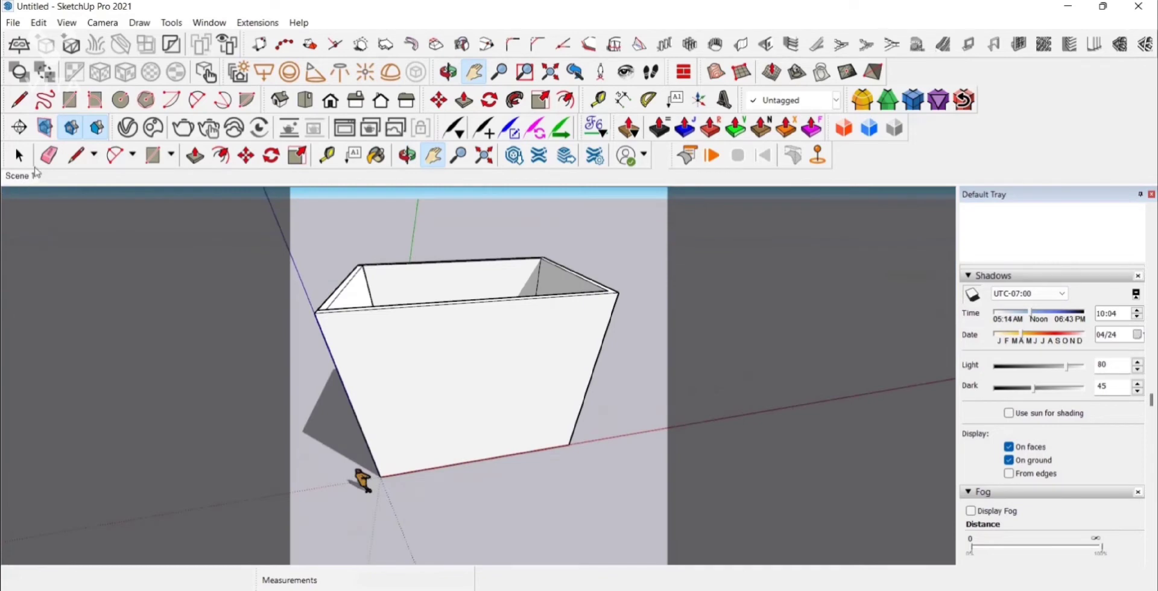
double_click(409, 357)
key(r)
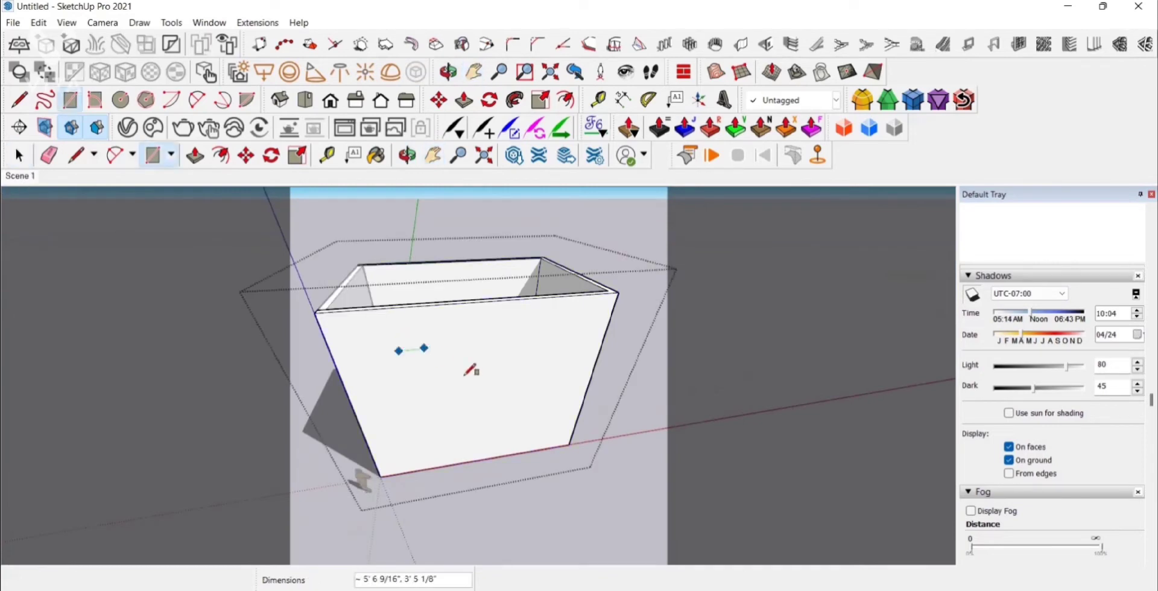
key(Escape)
click(375, 340)
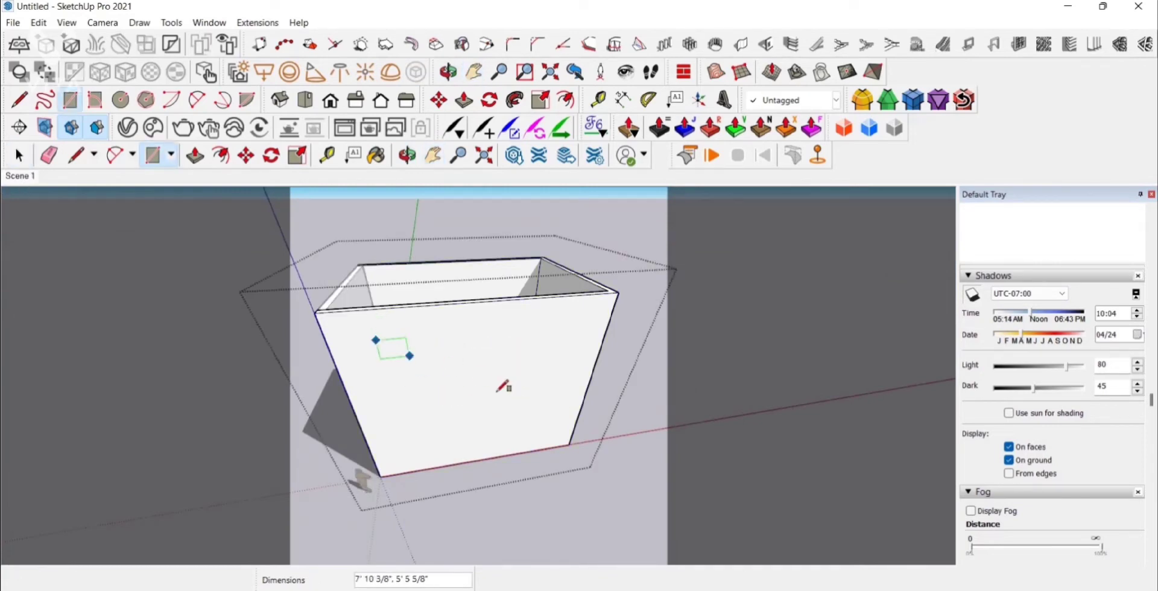
click(553, 430)
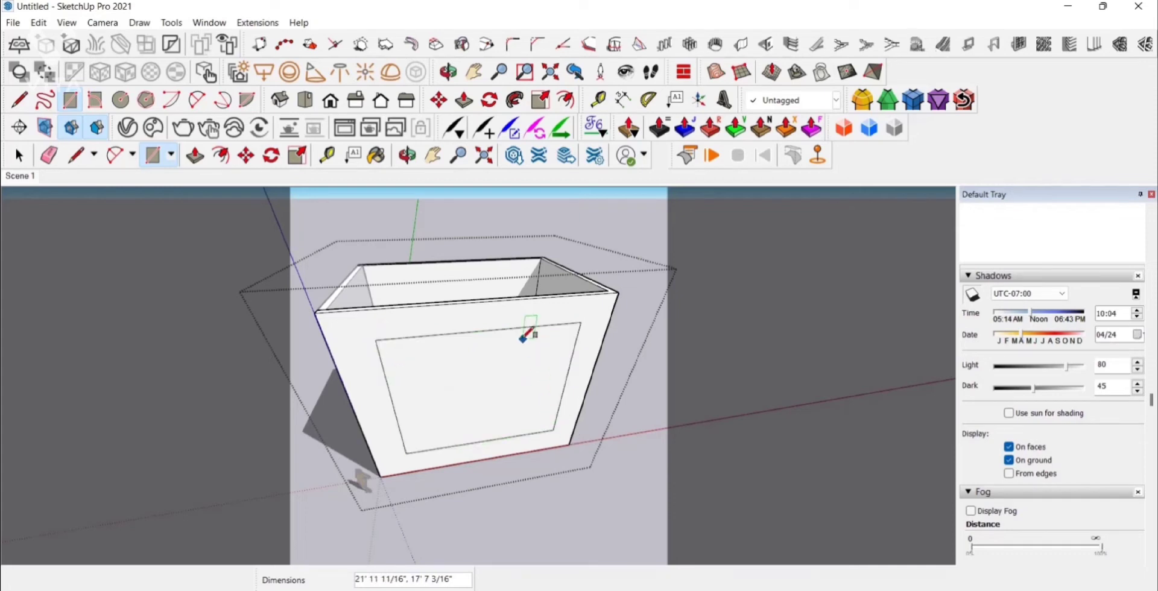
Cut the window opening through the side wall with Push/Pull and return to Scene 1
middle_drag(529, 334, 556, 434)
key(p)
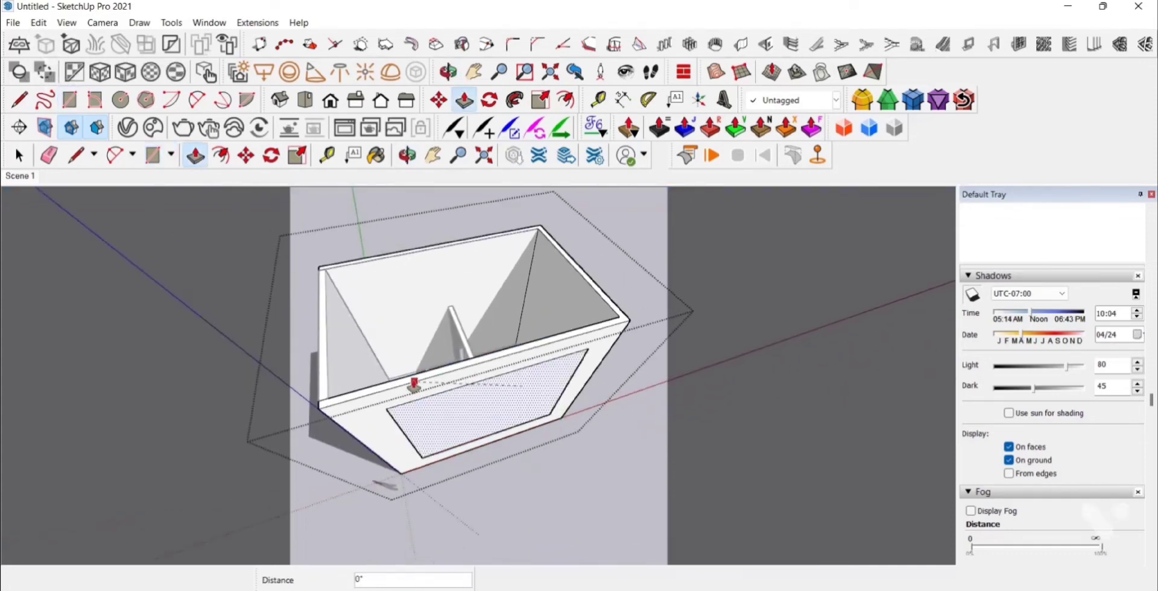
click(414, 384)
click(406, 381)
click(18, 158)
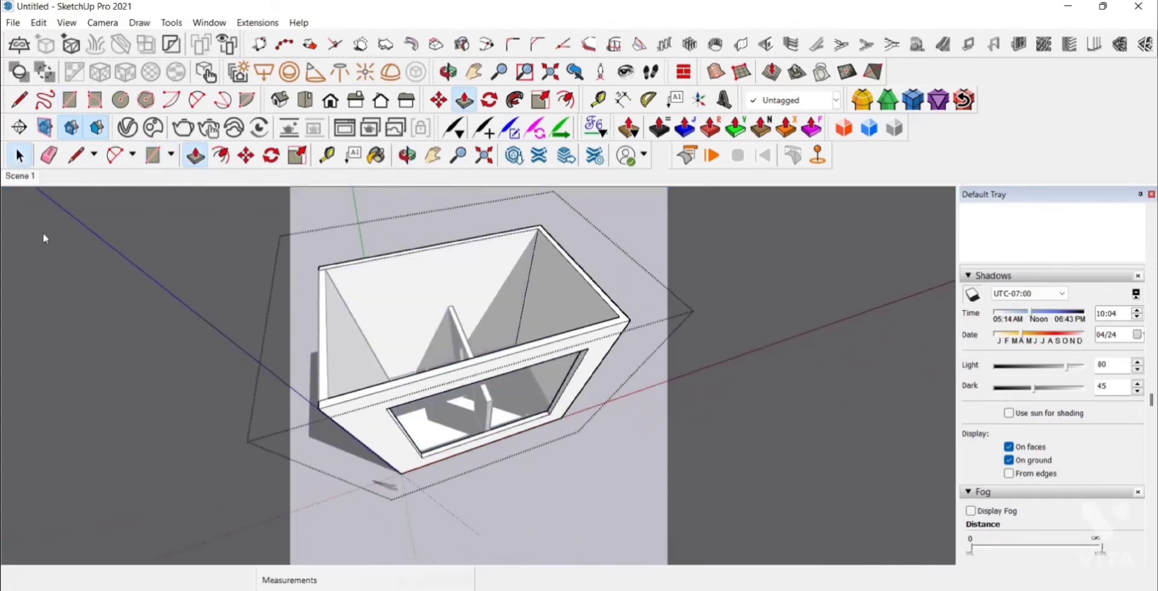
click(21, 176)
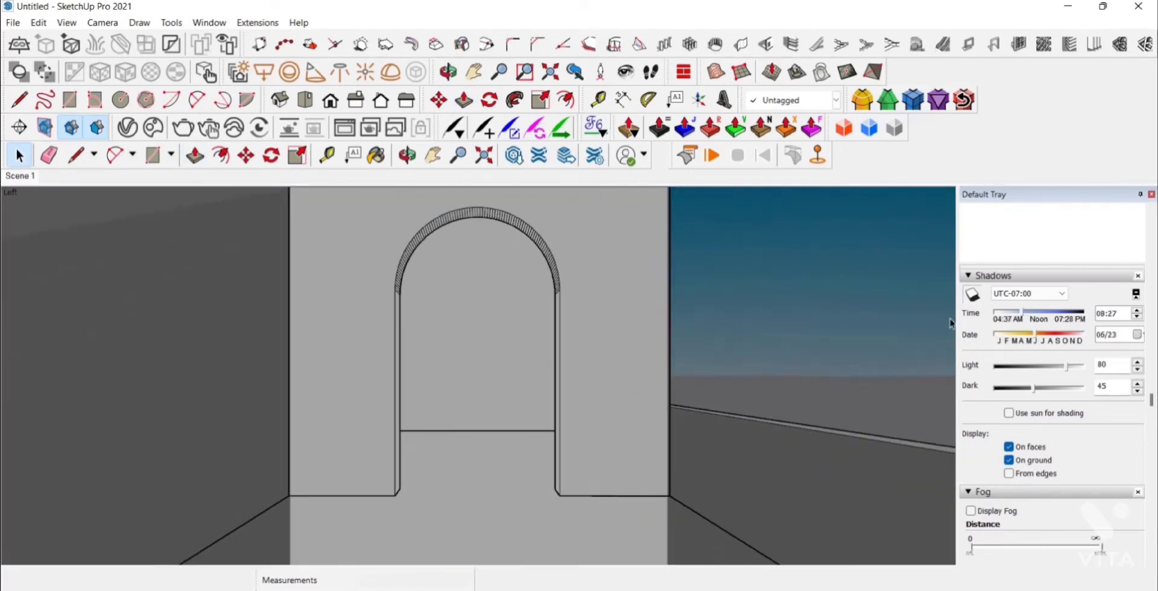
Set the sun to 12:18 on 02/07 and update Scene 1 with these shadows
click(1036, 317)
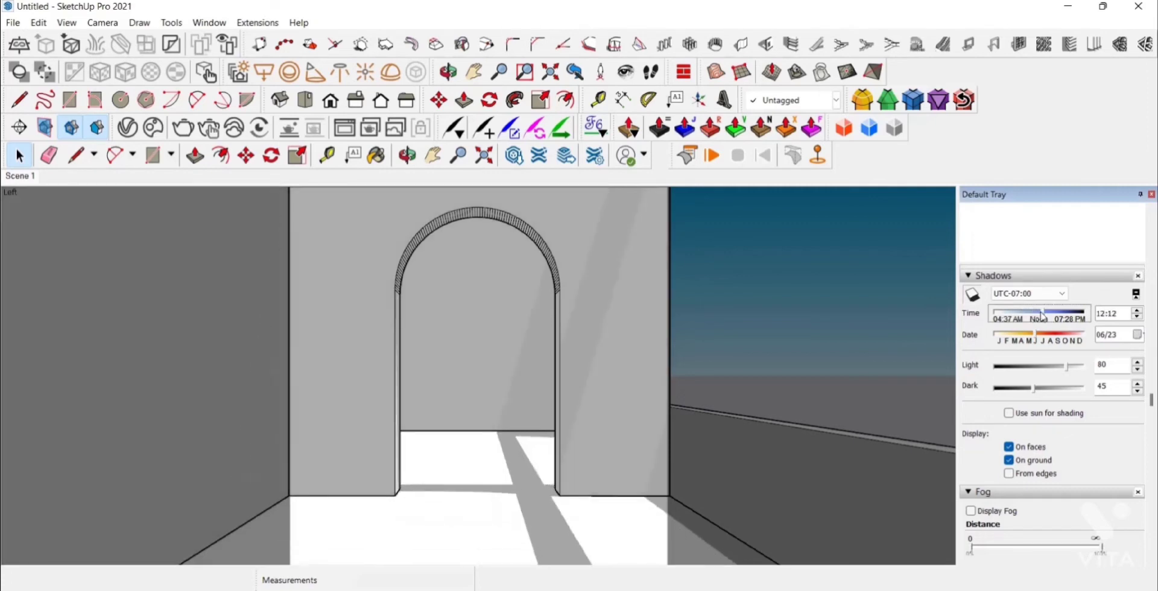
mouse_move(1037, 336)
mouse_down()
mouse_move(1007, 341)
mouse_move(1043, 324)
mouse_up()
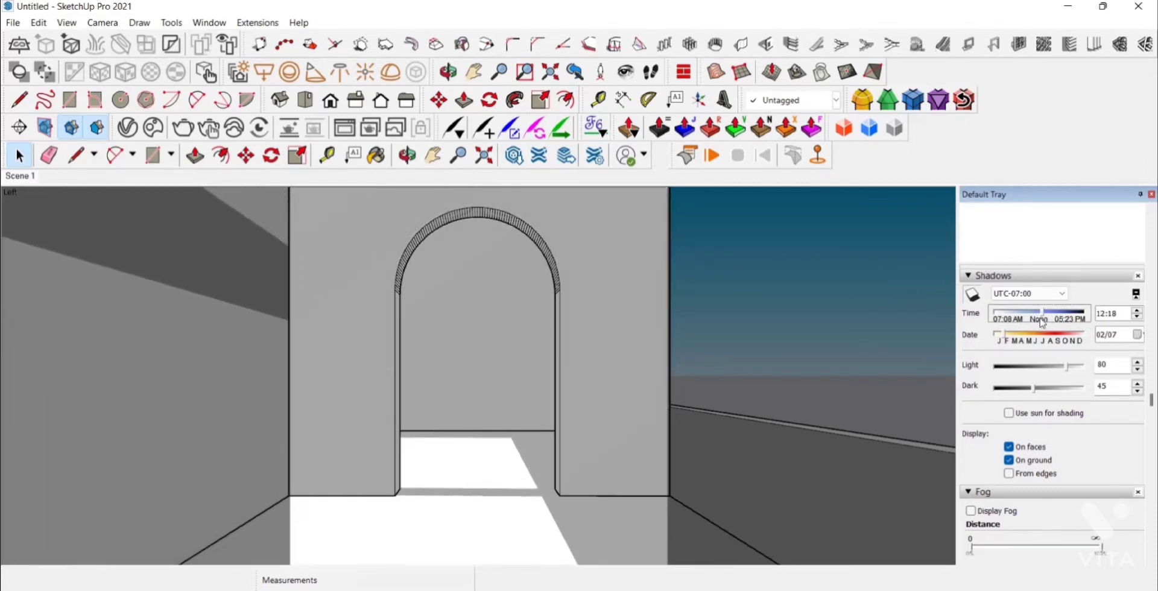
right_click(26, 181)
click(79, 243)
Push the window jamb nearest the scale figure inward 8' 7 1/4", pull it back 4' 6", and return to Scene 1
middle_drag(567, 313, 453, 177)
click(433, 156)
drag(382, 375, 115, 182)
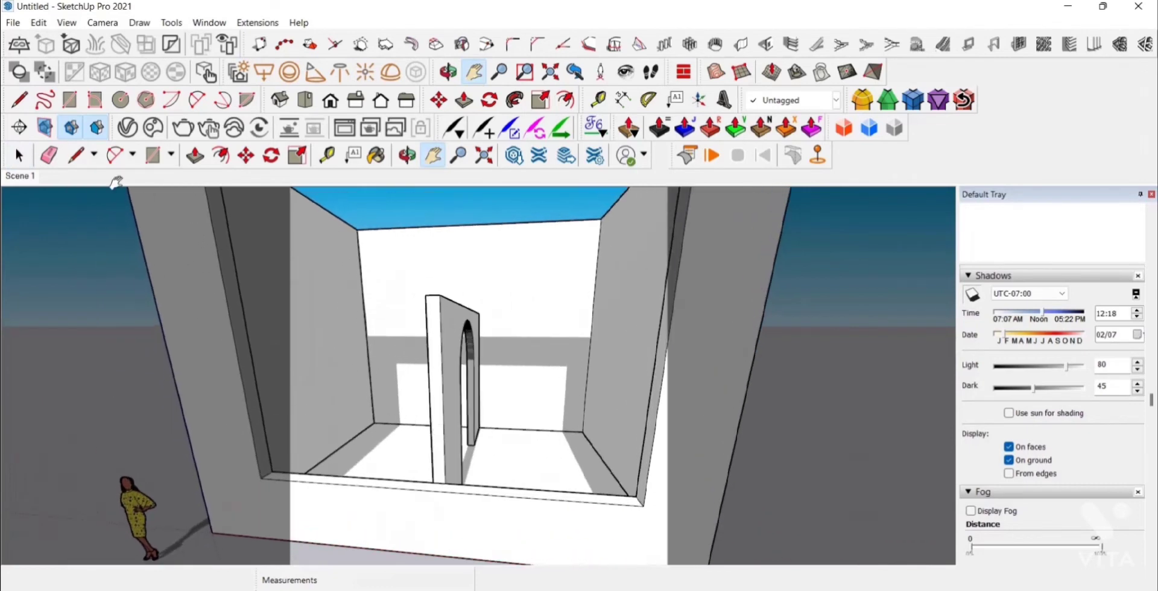
click(17, 156)
click(168, 253)
key(p)
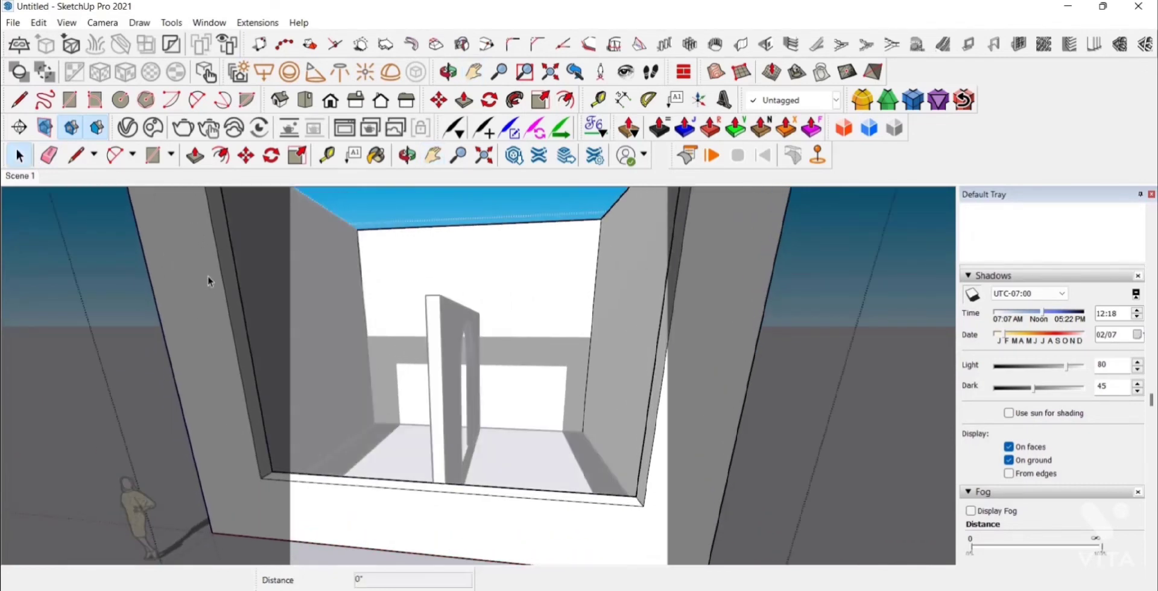
drag(231, 326, 364, 443)
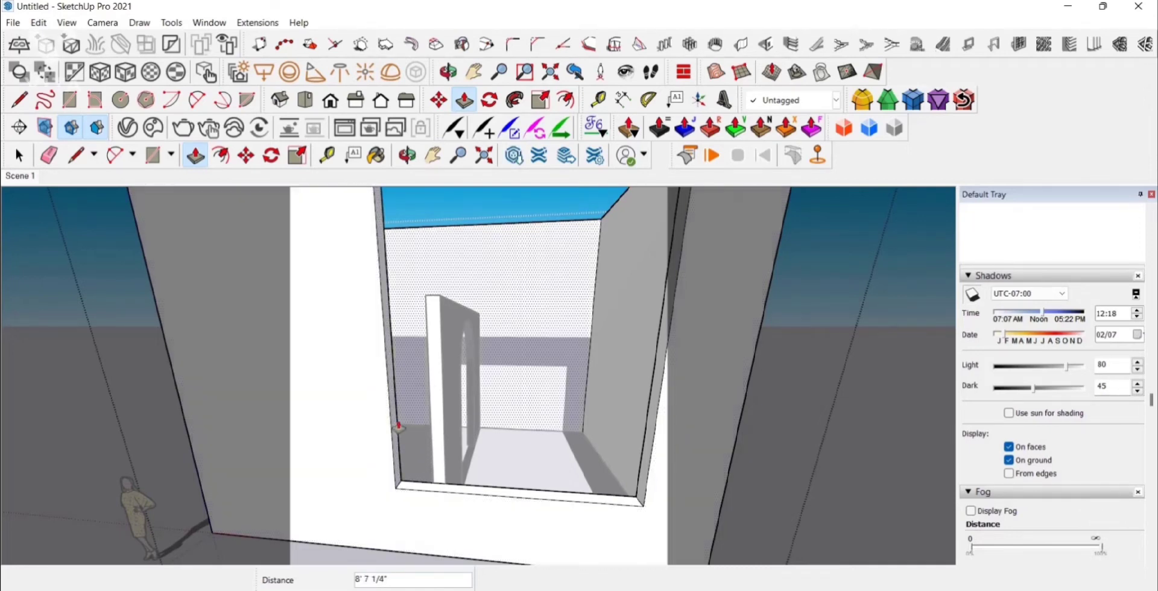
drag(390, 460, 318, 451)
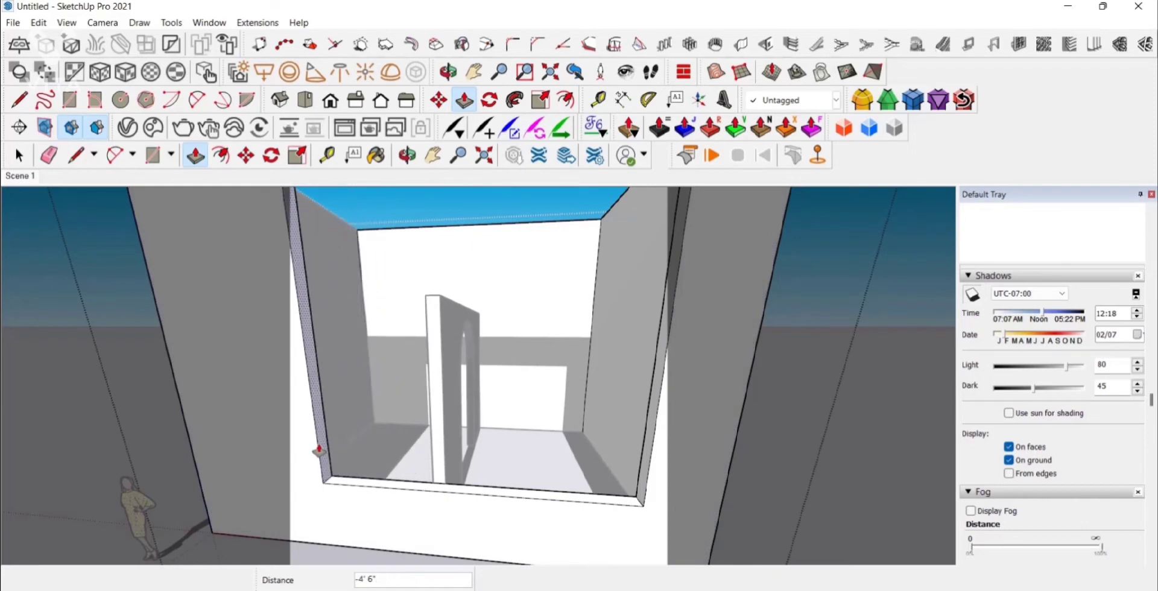
click(20, 158)
click(20, 177)
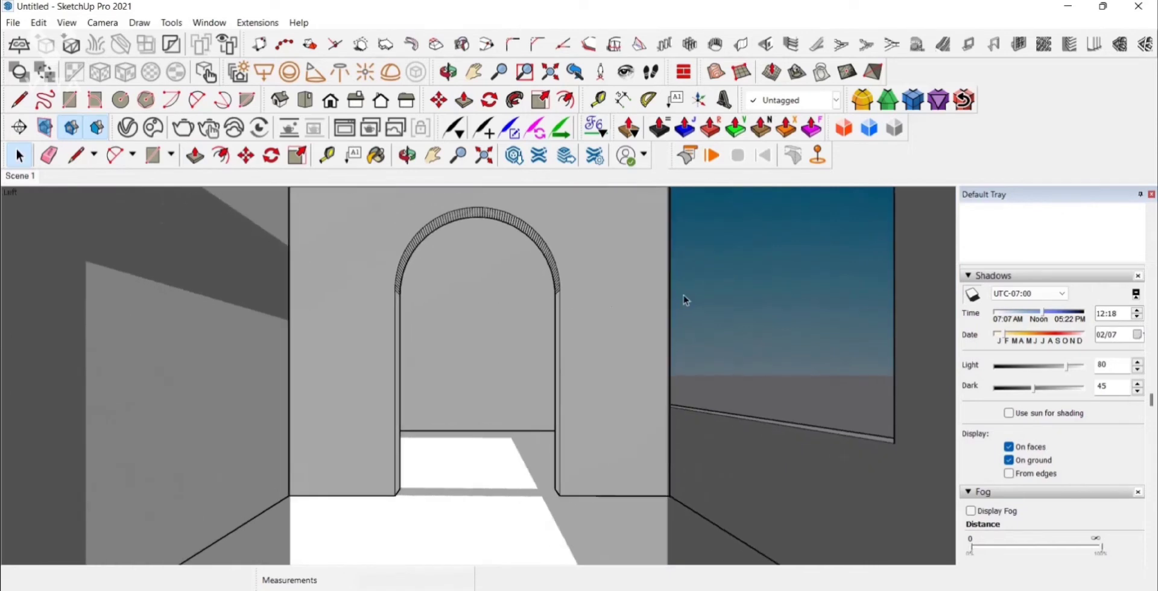
Paint the arched partition, the back wall and the floor light grey from the Colors collection
drag(1152, 400, 1152, 246)
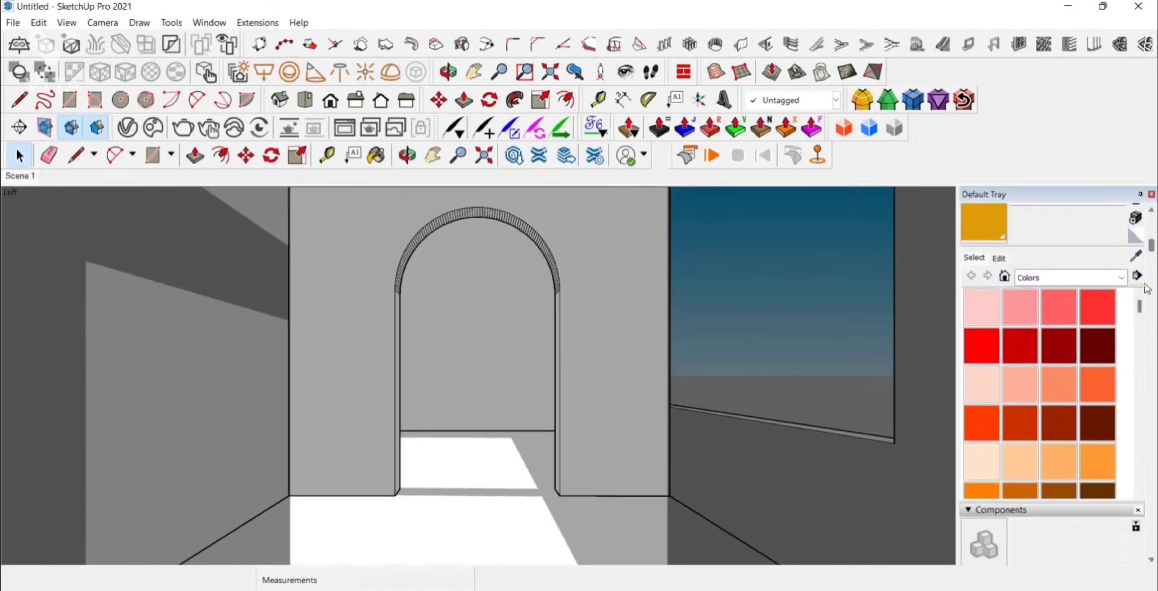
drag(1139, 301, 1140, 451)
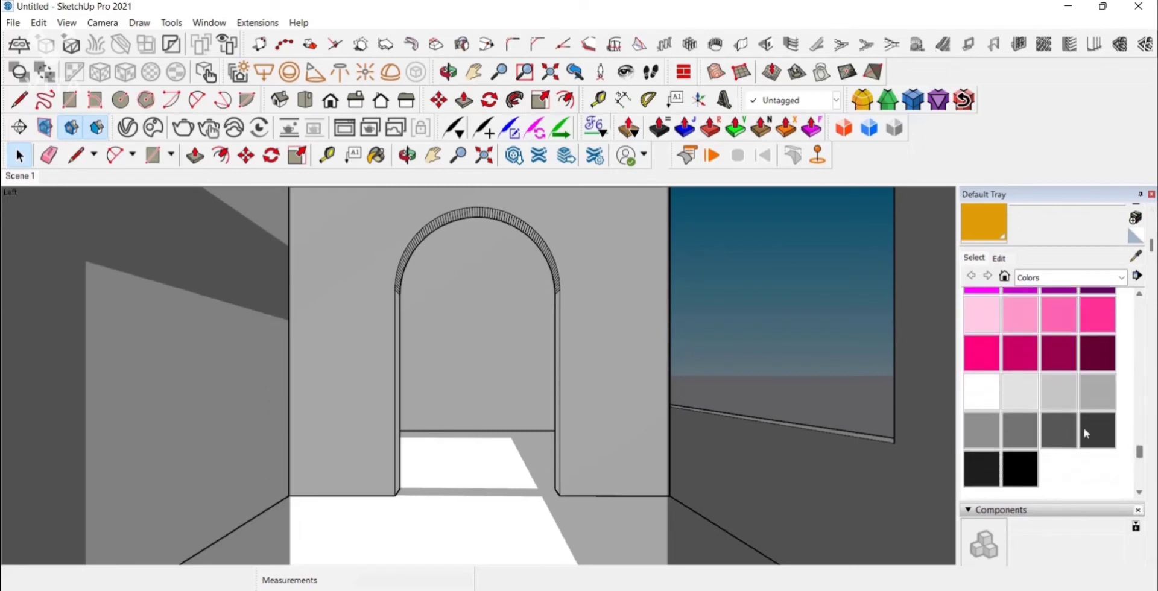
click(1033, 396)
click(565, 343)
click(509, 338)
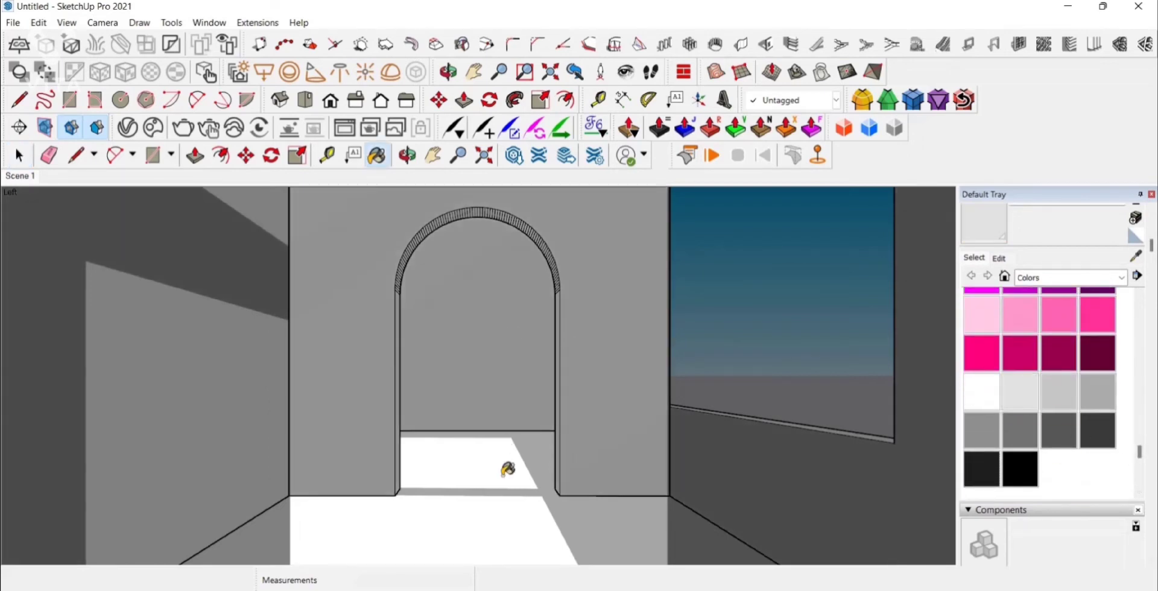
click(508, 470)
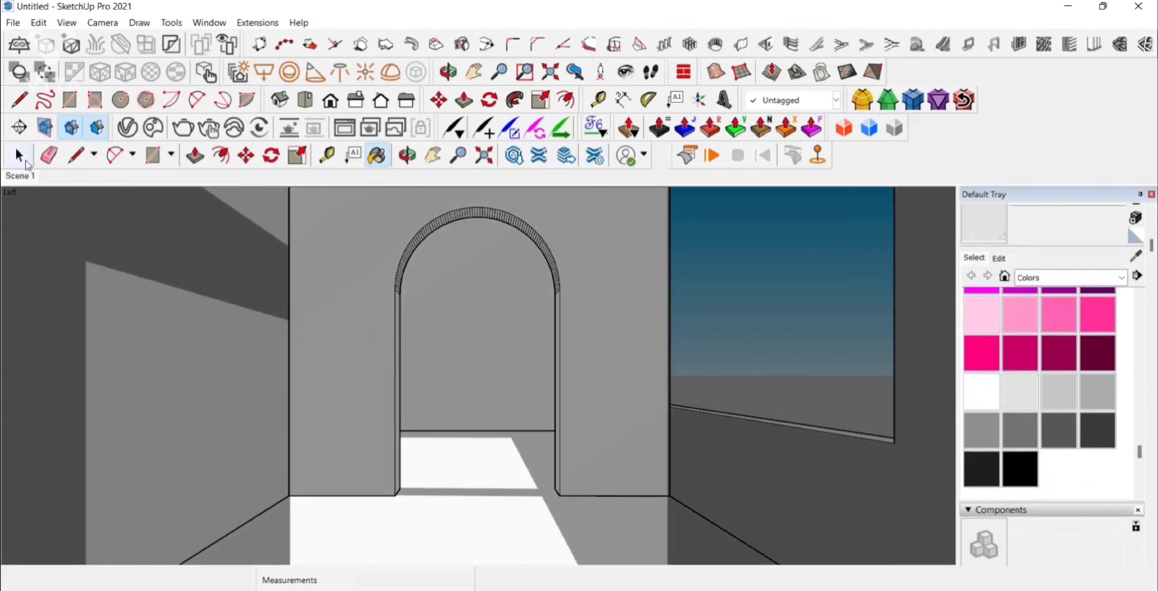
click(20, 158)
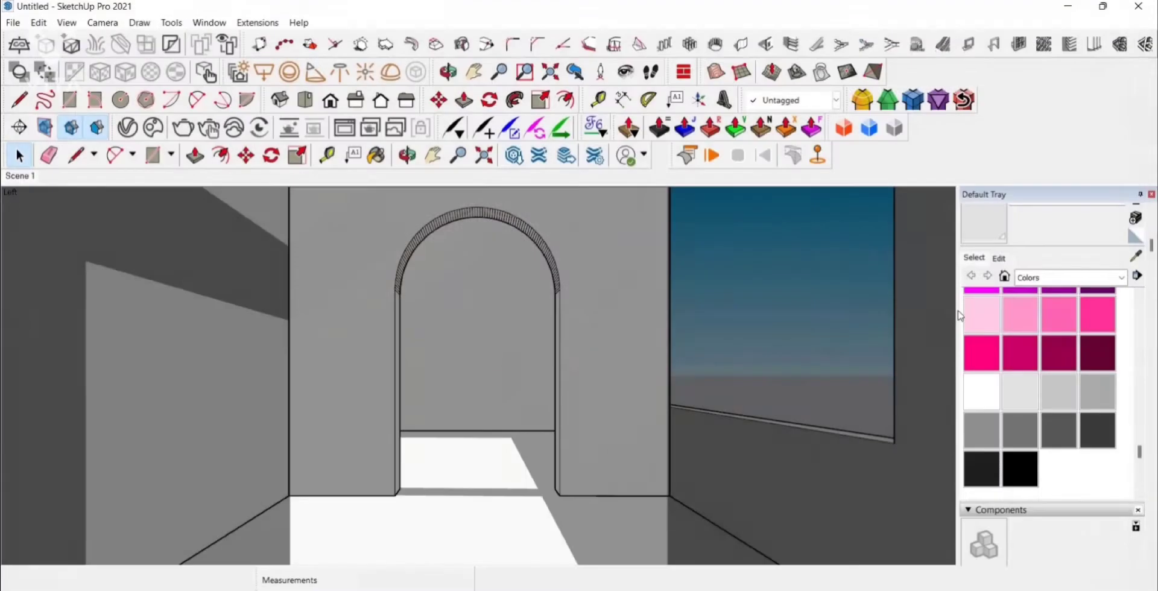
Try the sun at 11:59 on 02/15, and restore Scene 1's saved sun settings
click(1140, 9)
scroll(1092, 385, down, 10)
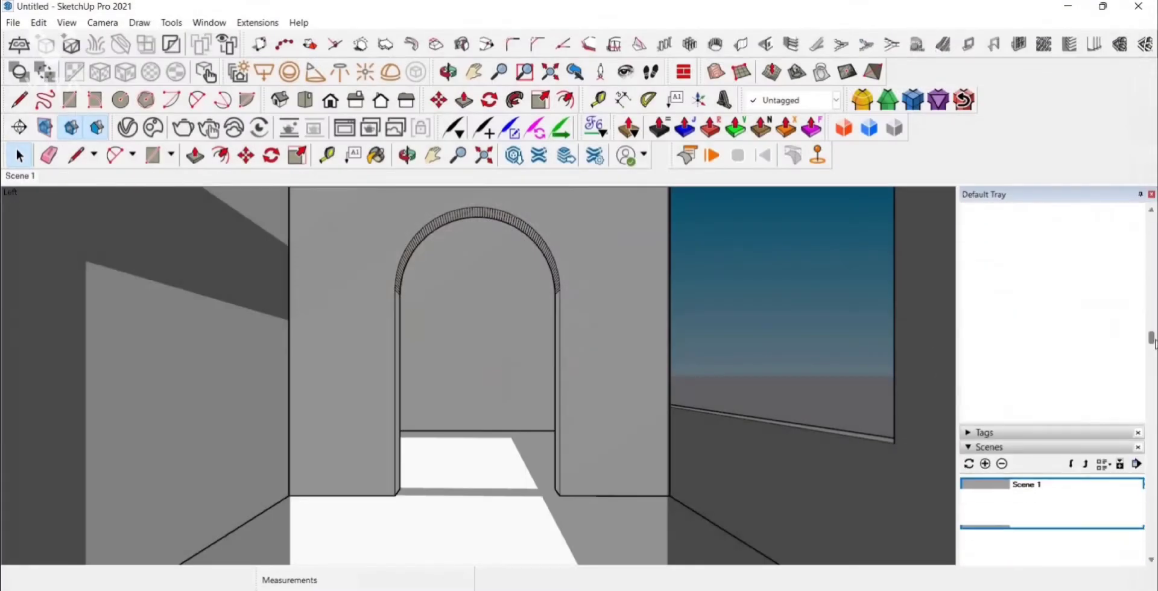
mouse_move(1041, 334)
mouse_down()
mouse_move(1061, 333)
mouse_move(1034, 332)
mouse_move(1034, 357)
mouse_move(1005, 356)
mouse_move(1050, 334)
mouse_move(1038, 336)
mouse_up()
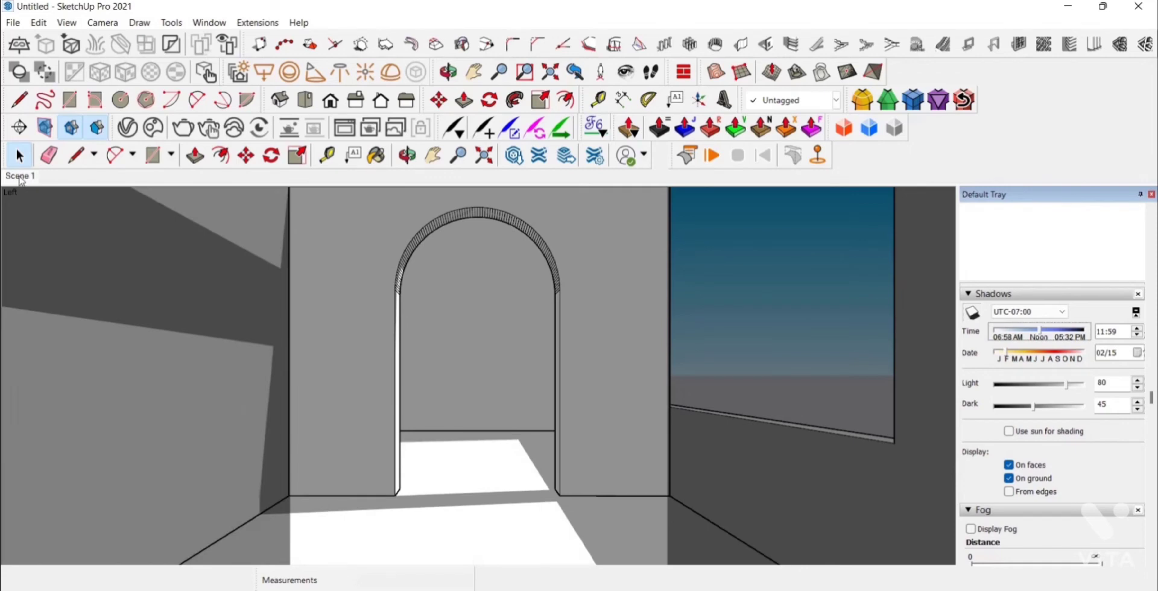
click(21, 176)
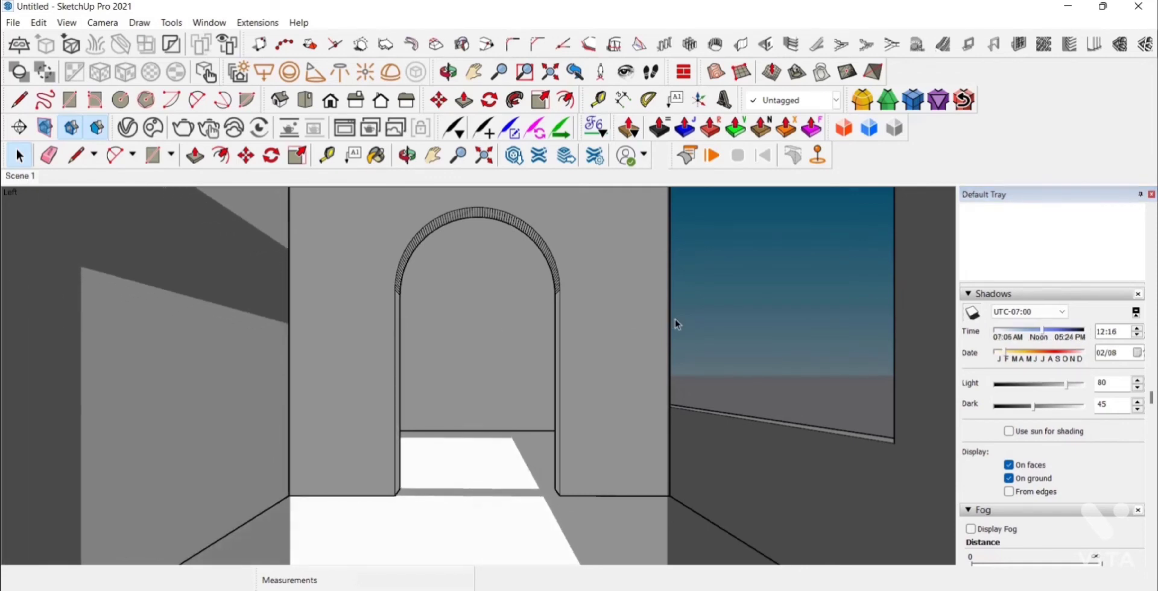
Set the V-Ray SunLight's intensity multiplier to 0.9 and size multiplier to 25, keeping the Hosek et al sky model
click(127, 129)
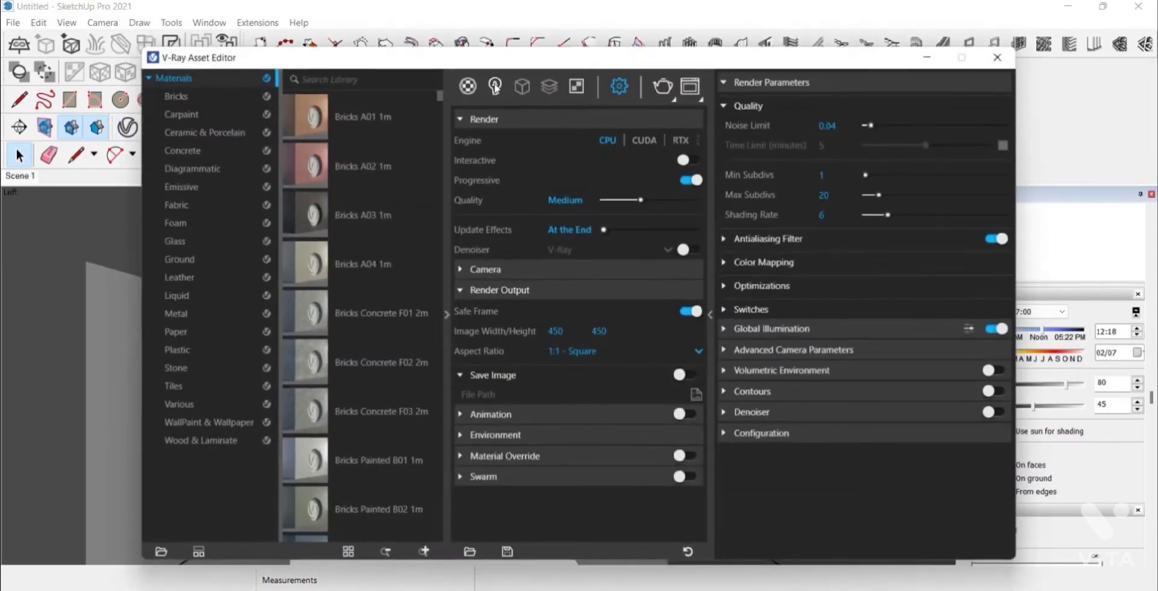
click(495, 86)
click(606, 157)
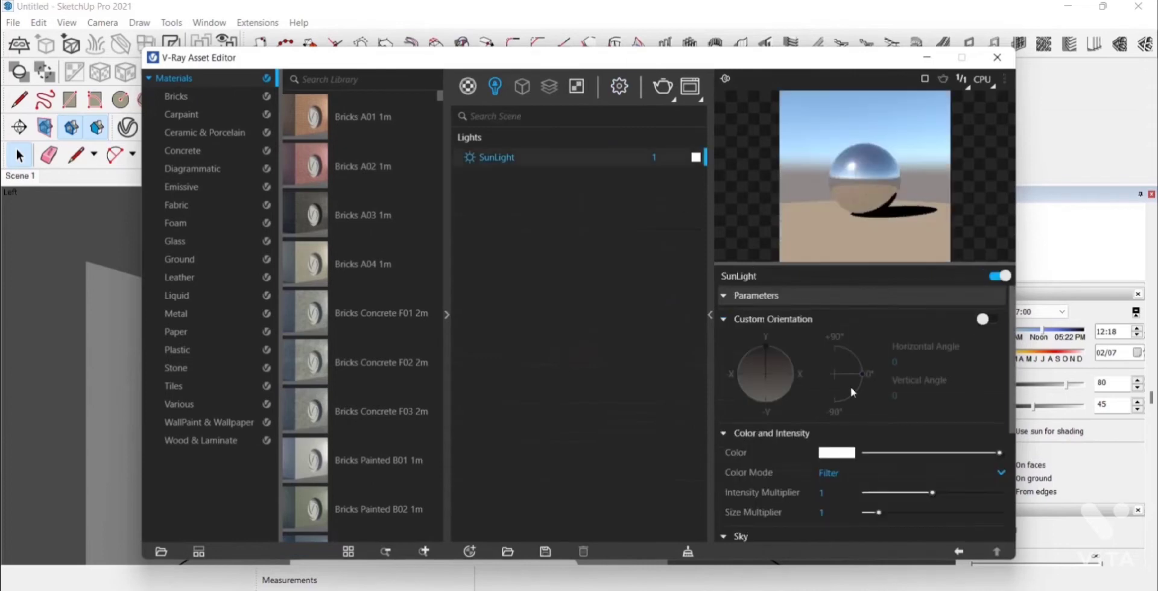
scroll(895, 376, down, 3)
scroll(979, 330, up, 3)
scroll(841, 486, down, 2)
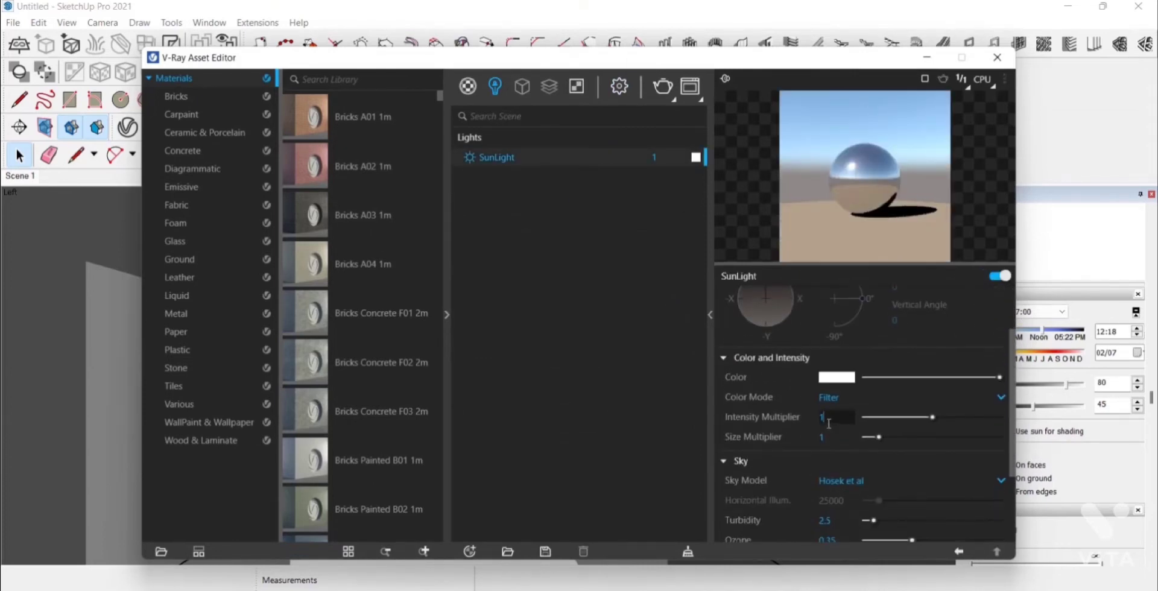
text(.9)
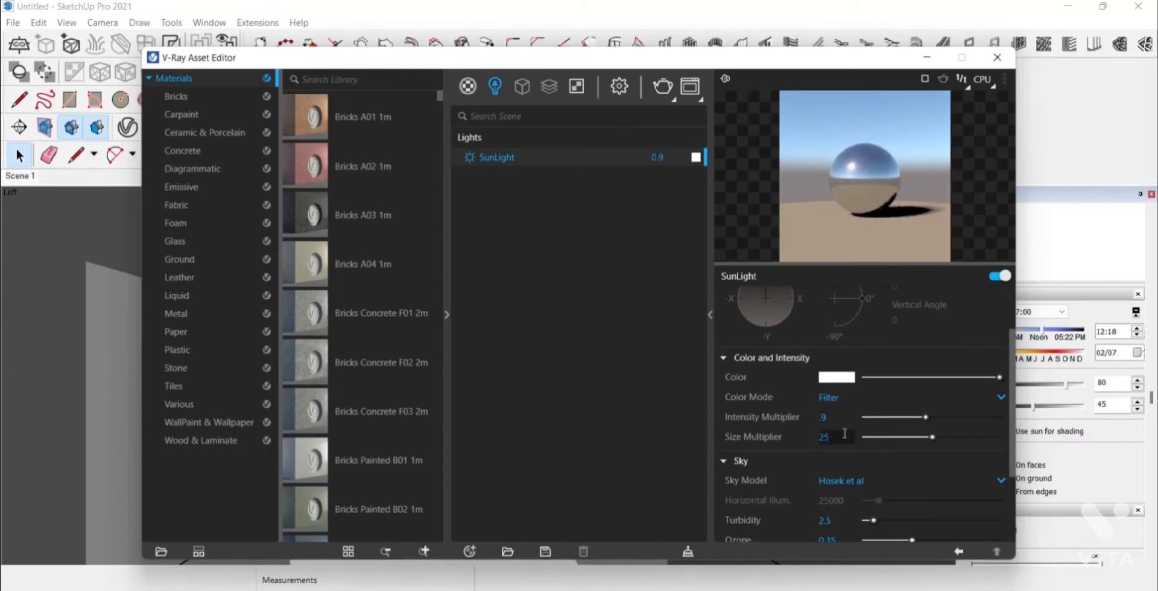
scroll(853, 392, down, 2)
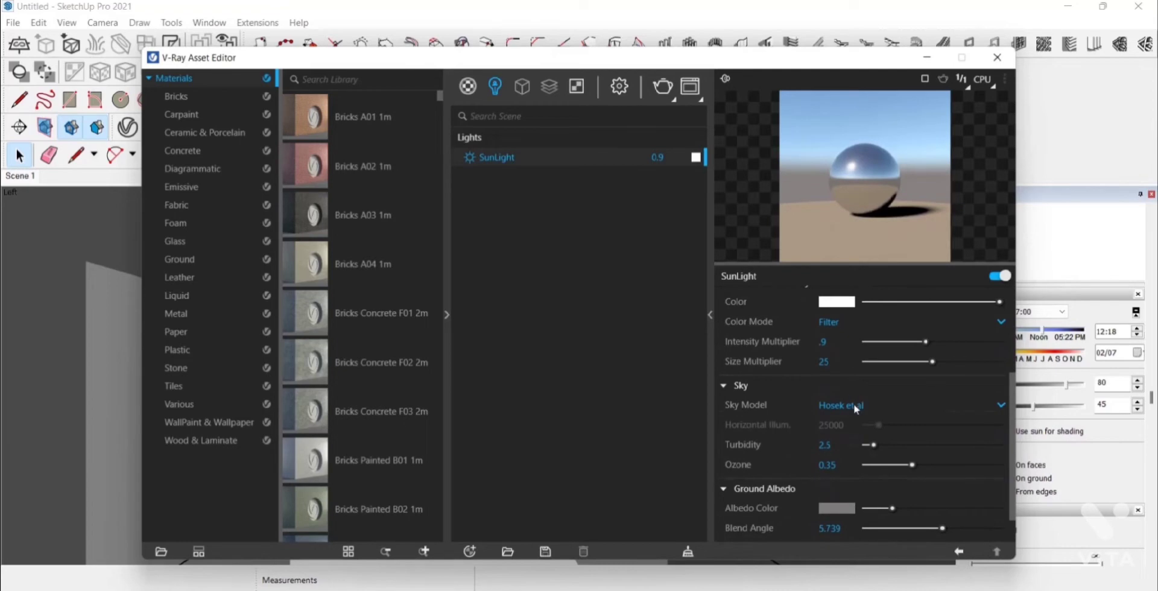
click(853, 404)
click(853, 403)
click(926, 59)
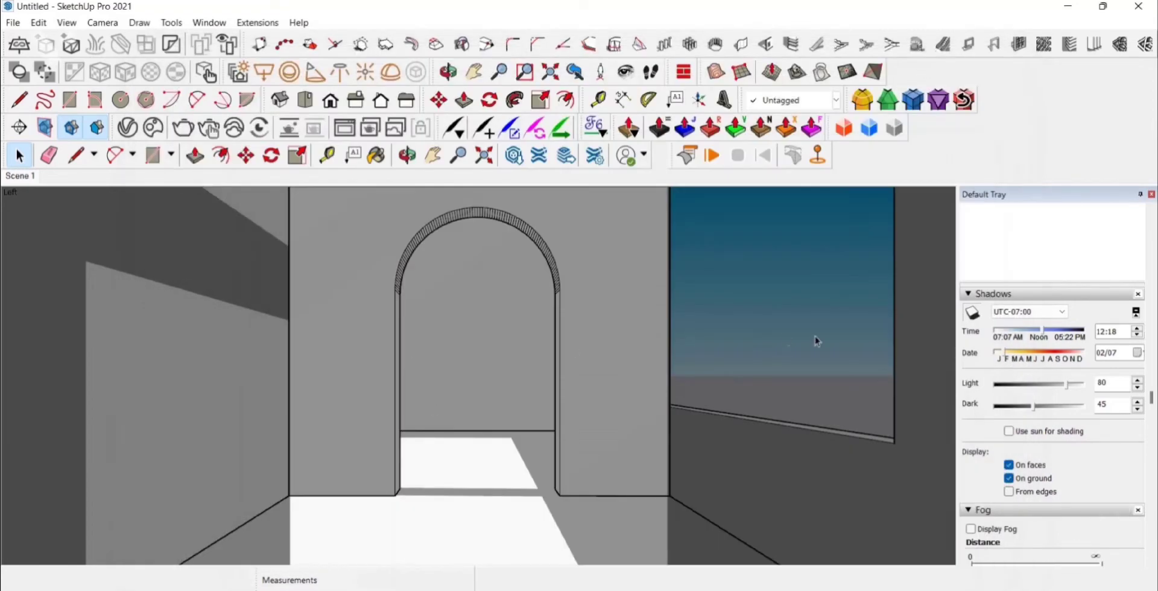
Darken the Color M01 paint slightly on the colour wheel's brightness and run a V-Ray test render
scroll(1137, 388, up, 10)
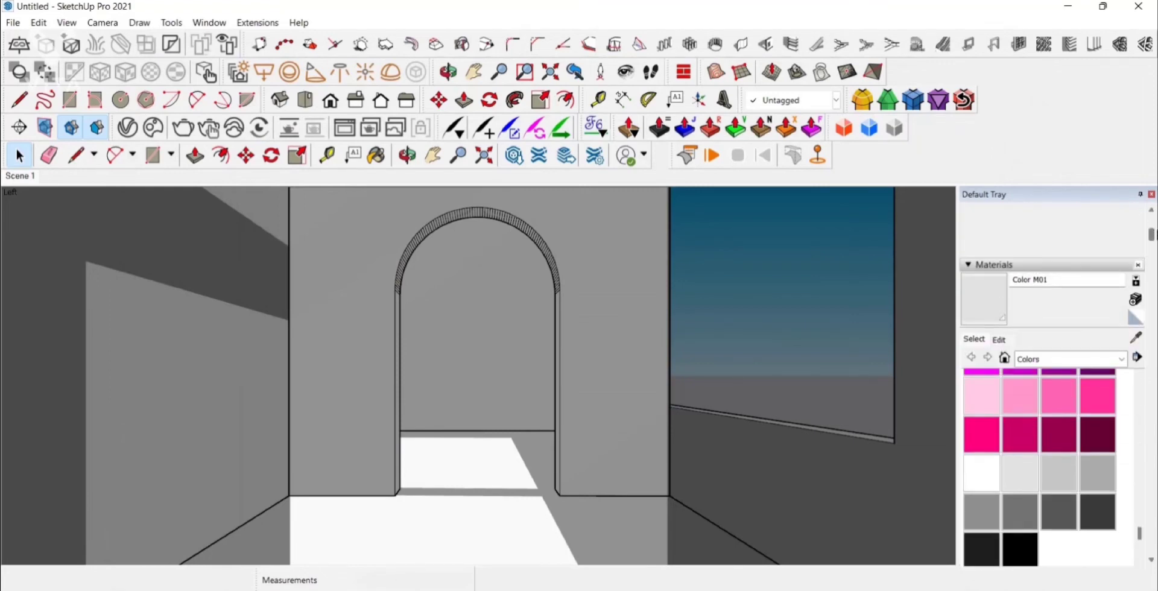
click(1000, 340)
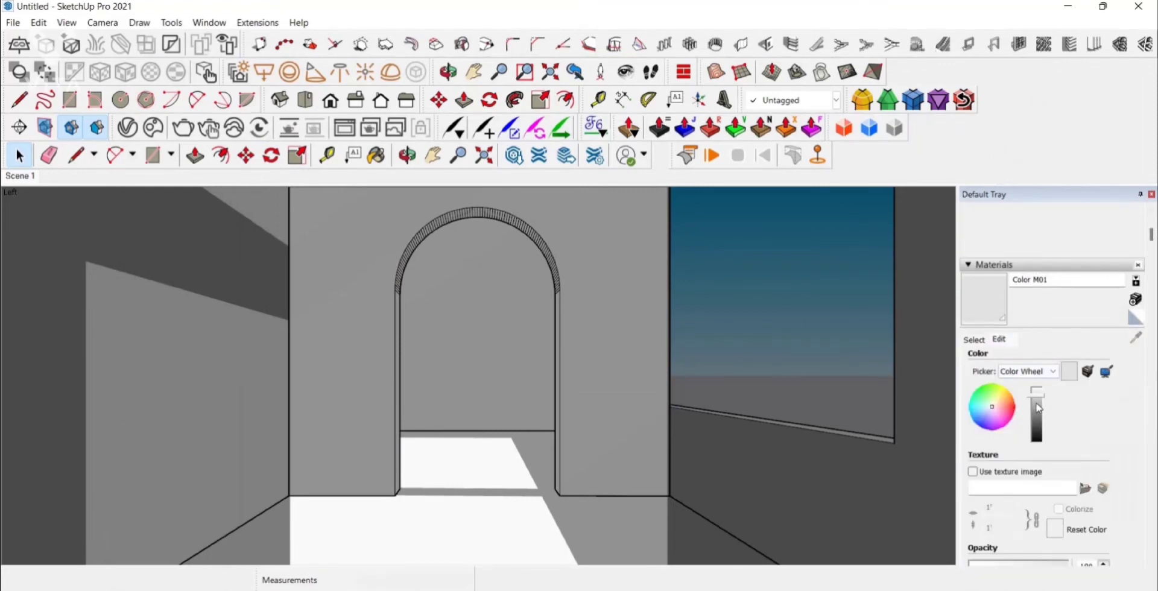
drag(1038, 408, 1038, 405)
click(184, 127)
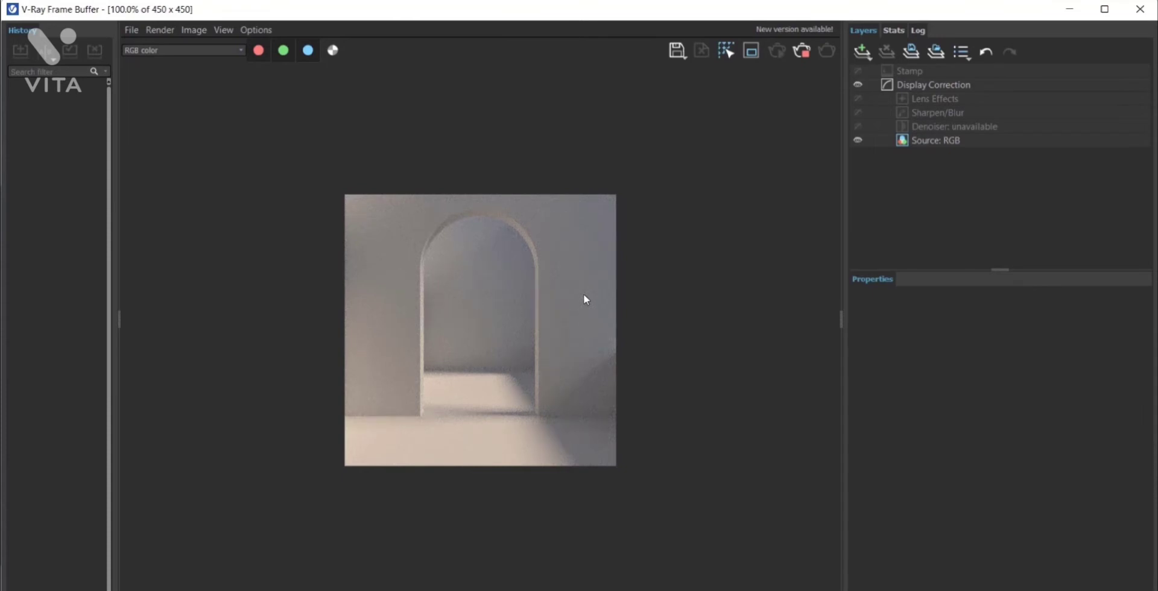
click(1140, 9)
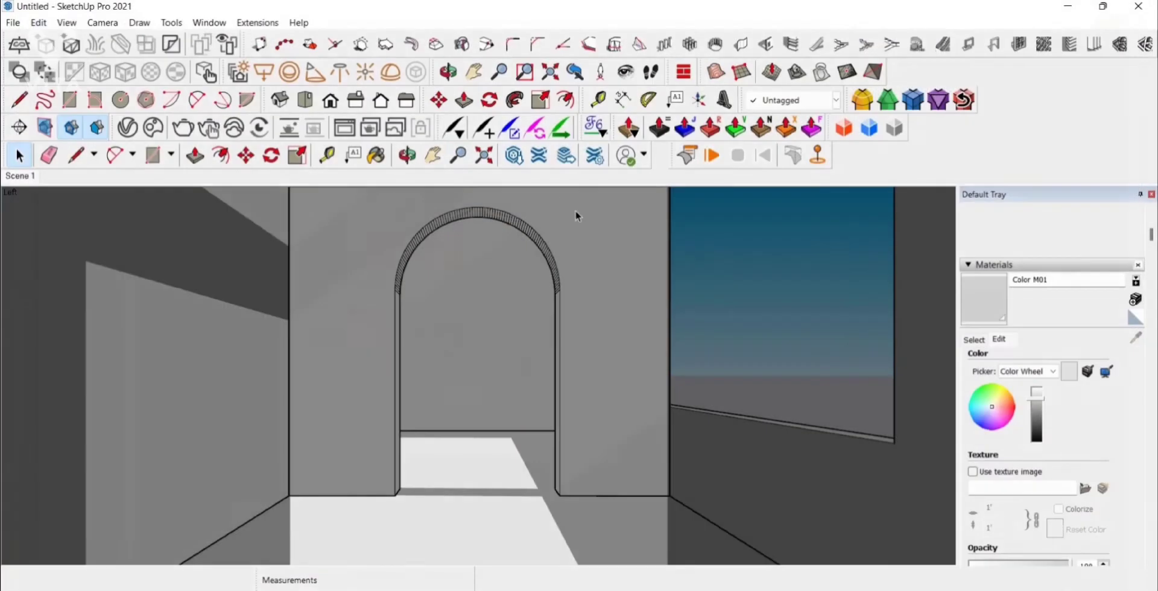
Draw a 28' 6" by 18' 6" rectangle over the room's open top, corner to corner inside the walls
click(483, 156)
middle_drag(515, 224, 476, 434)
key(d)
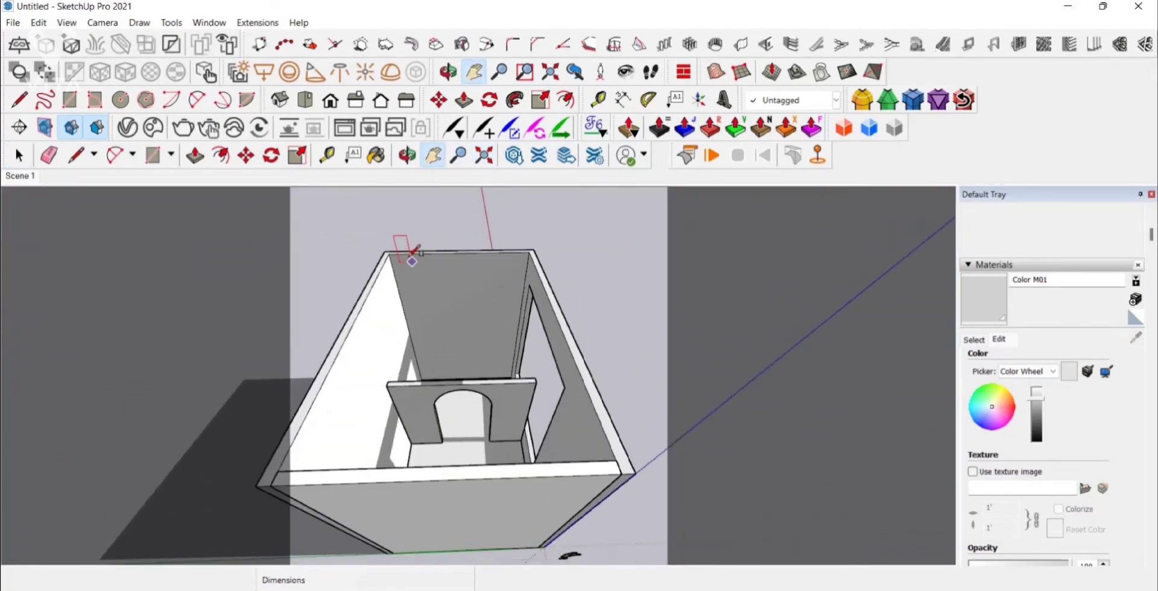
click(390, 253)
click(620, 463)
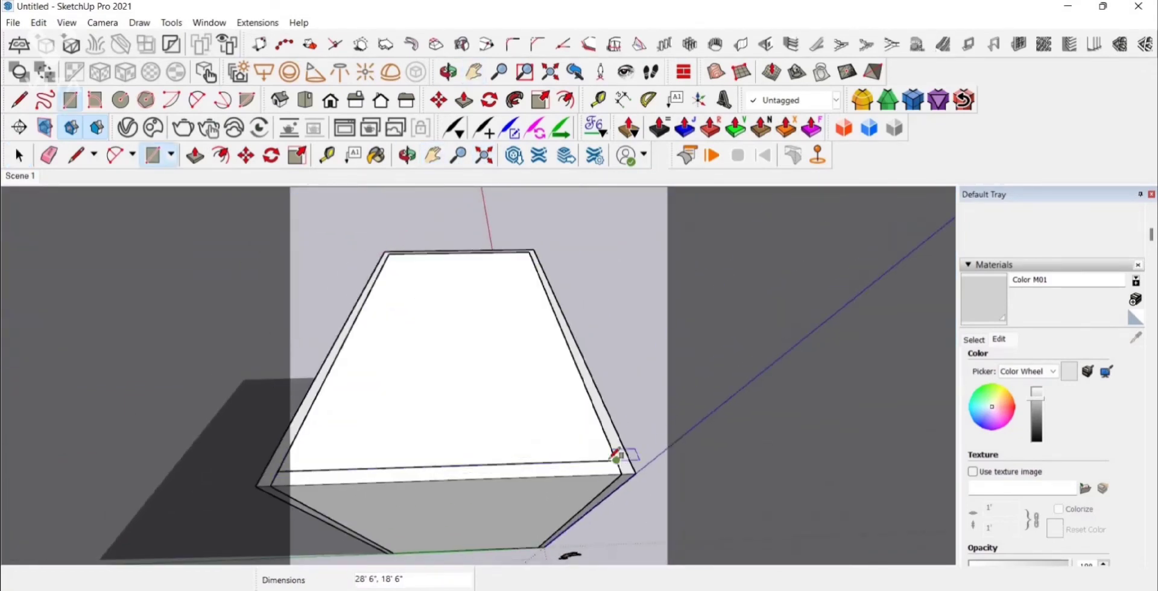
Group the roof rectangle, give it a 5" thickness with Push/Pull, and return to Scene 1
click(20, 156)
right_click(460, 336)
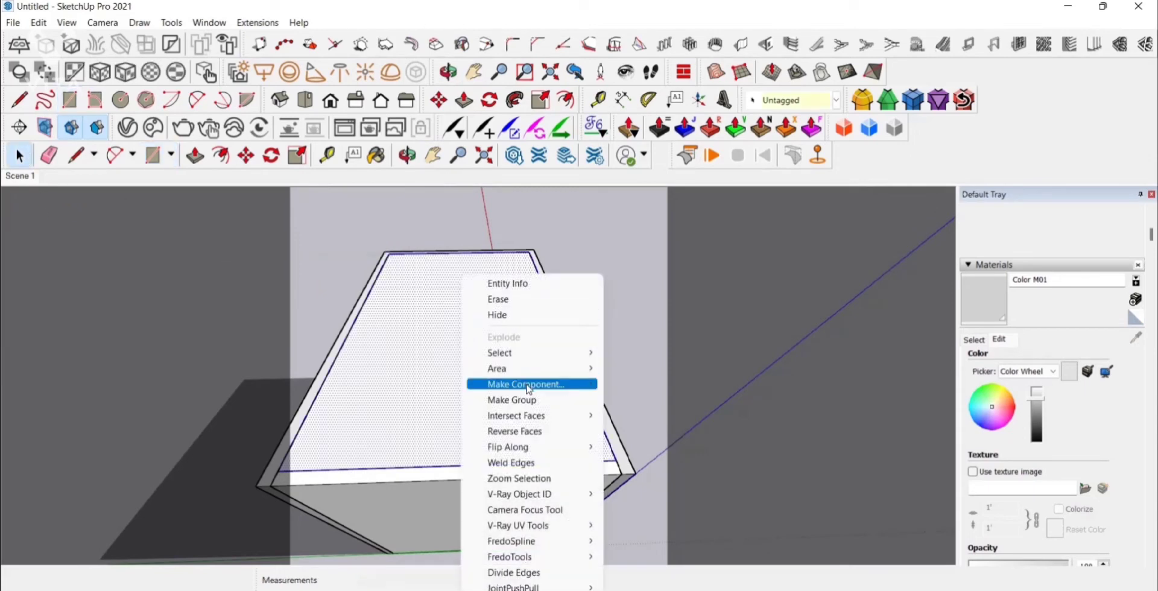
click(495, 400)
key(p)
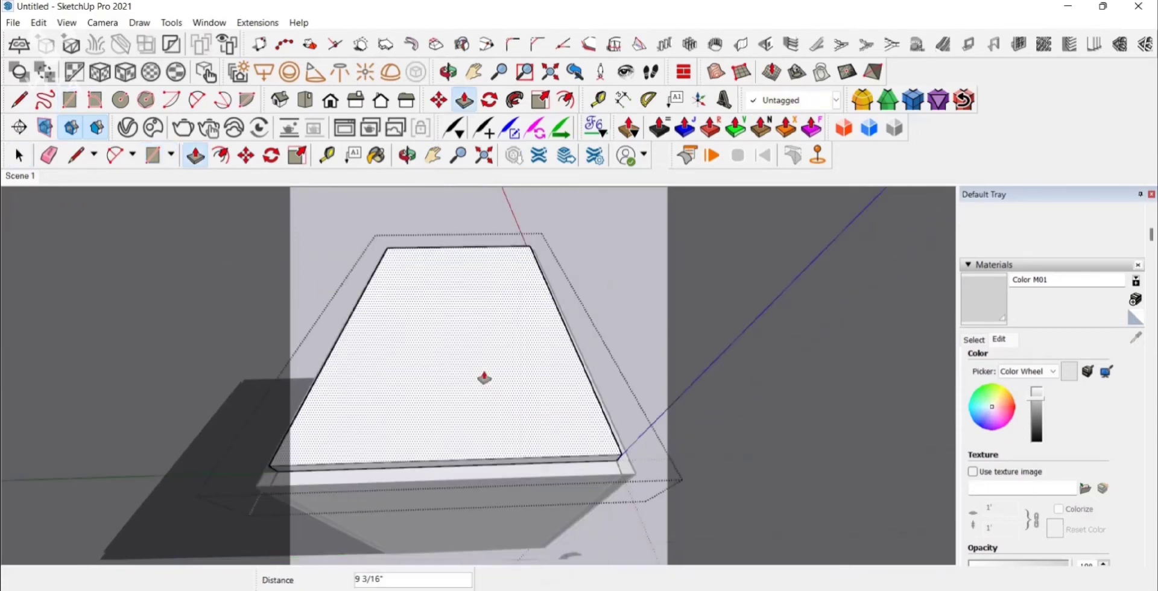
drag(484, 378, 497, 422)
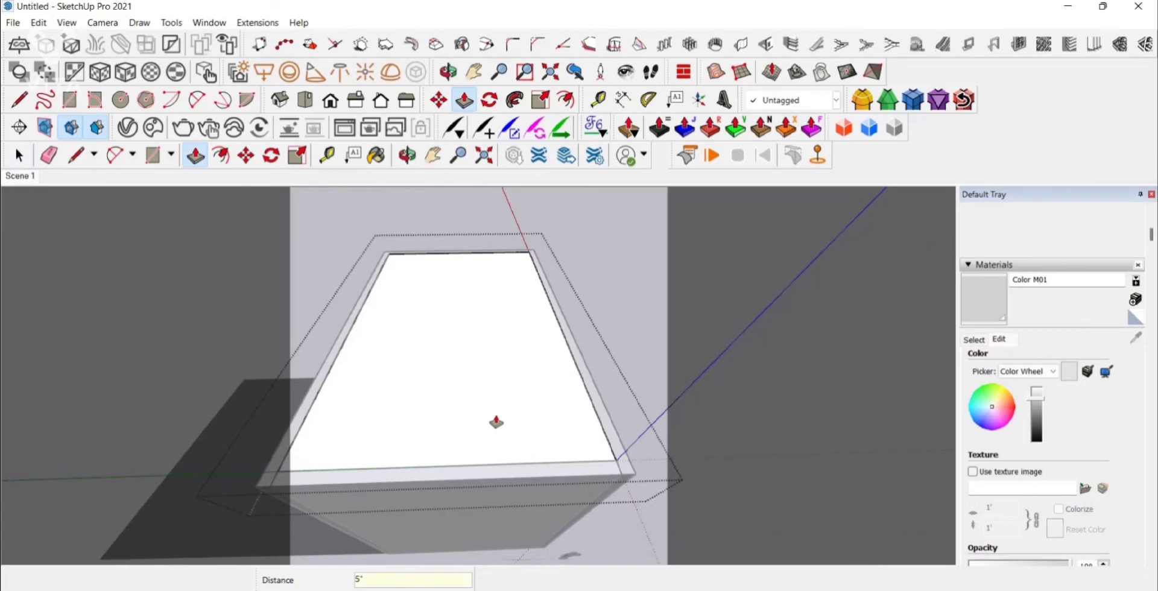
click(19, 156)
click(24, 177)
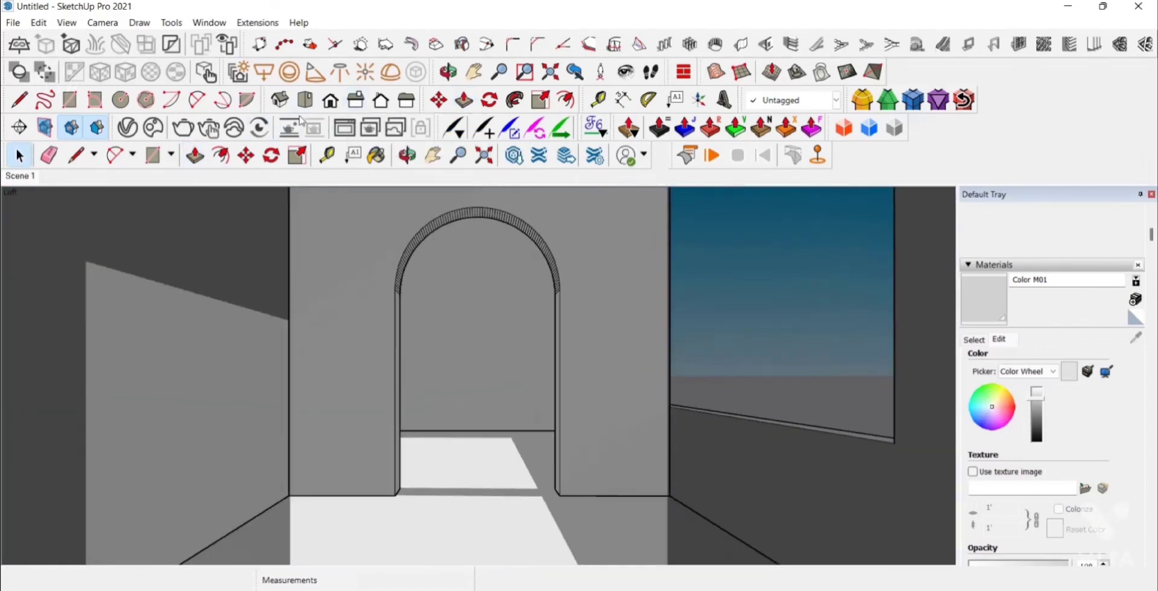
Render the roofed room from Scene 1 in V-Ray, stop the render and close the frame buffer
click(183, 128)
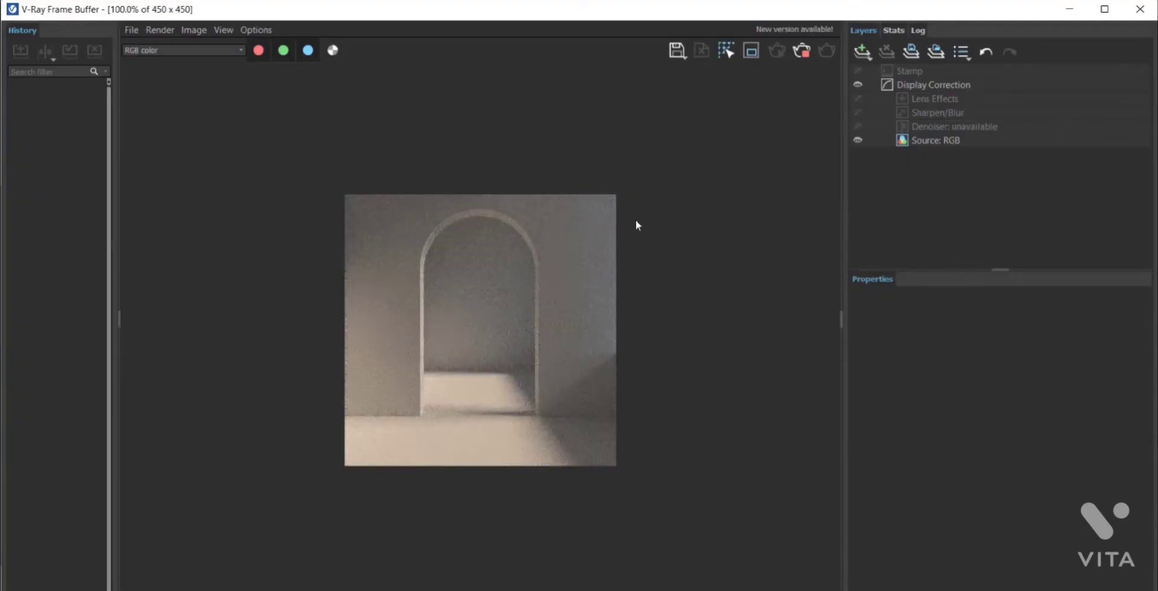
click(802, 52)
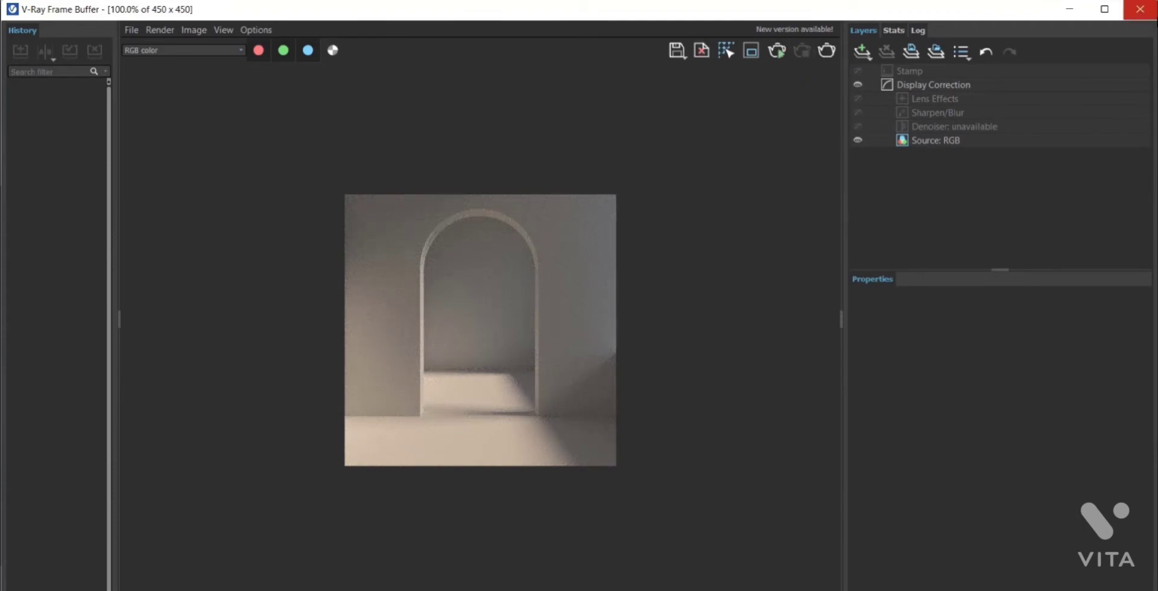
click(1140, 9)
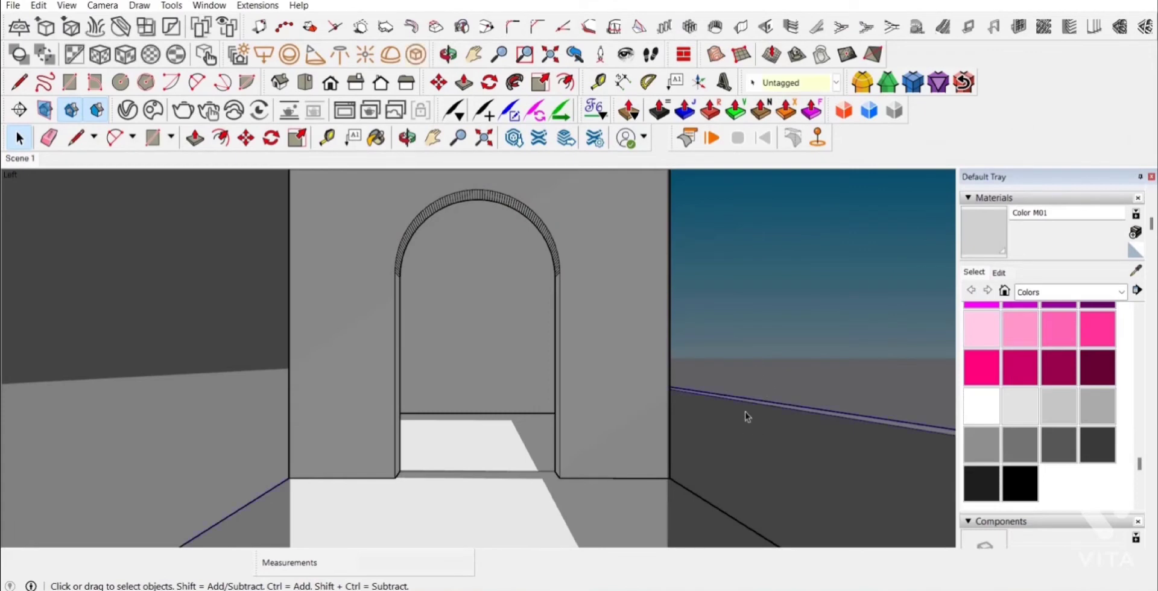
key(Page_Down)
middle_drag(542, 342, 553, 428)
click(470, 338)
scroll(553, 428, up, 3)
scroll(553, 428, down, 5)
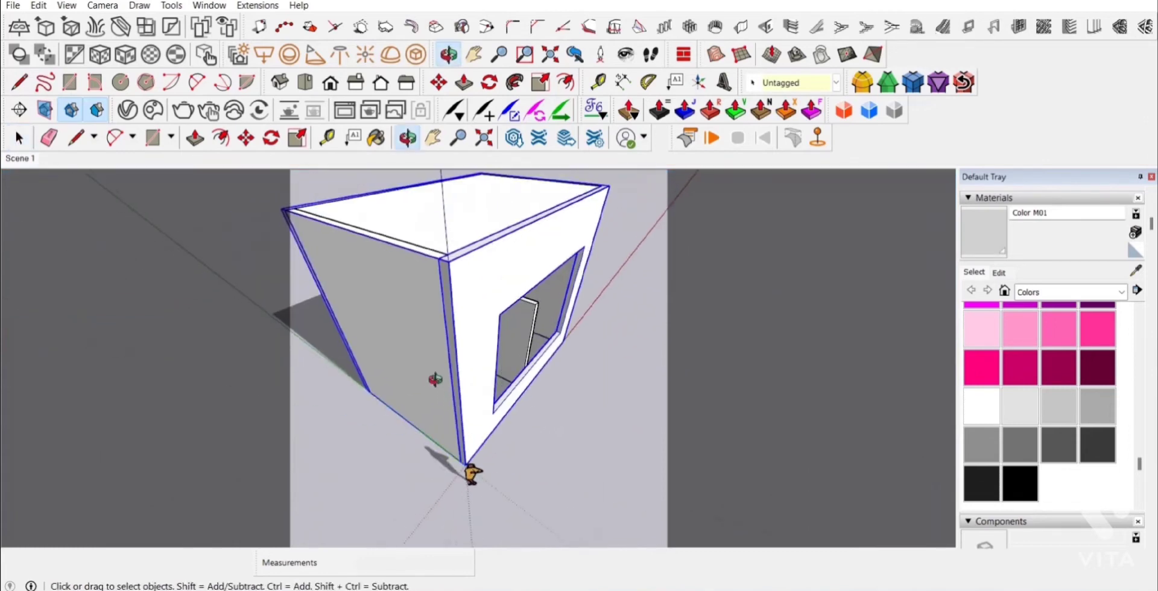
key(s)
click(18, 139)
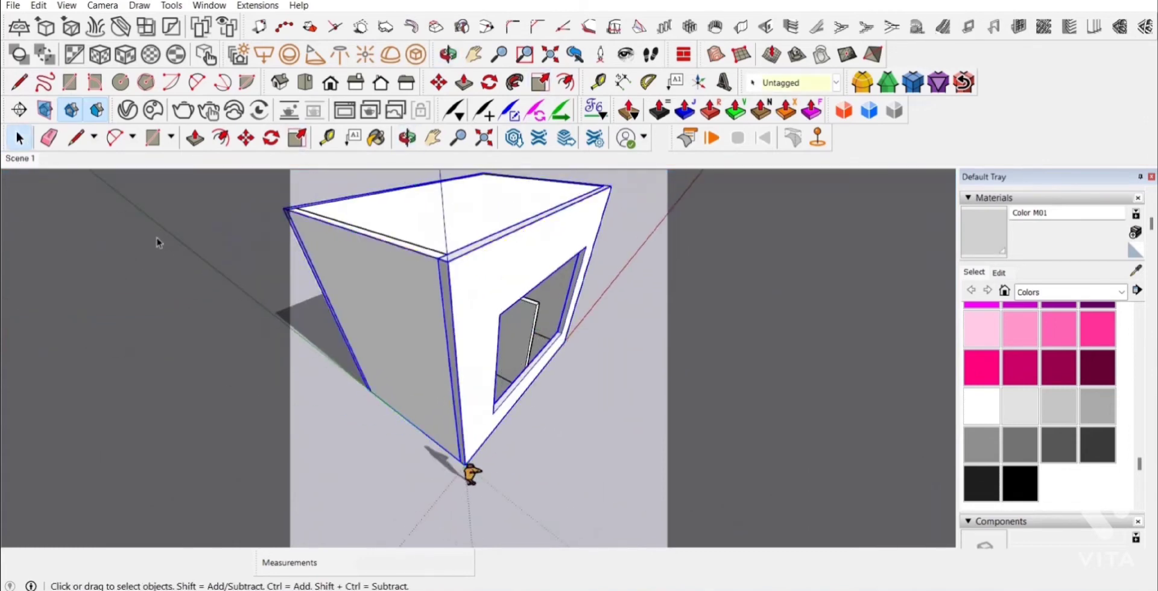
click(160, 244)
Try to push the outer face beside the window inward 5' 8 1/8" with Push/Pull
middle_drag(504, 275, 393, 406)
key(h)
scroll(457, 334, up, 3)
key(p)
click(385, 435)
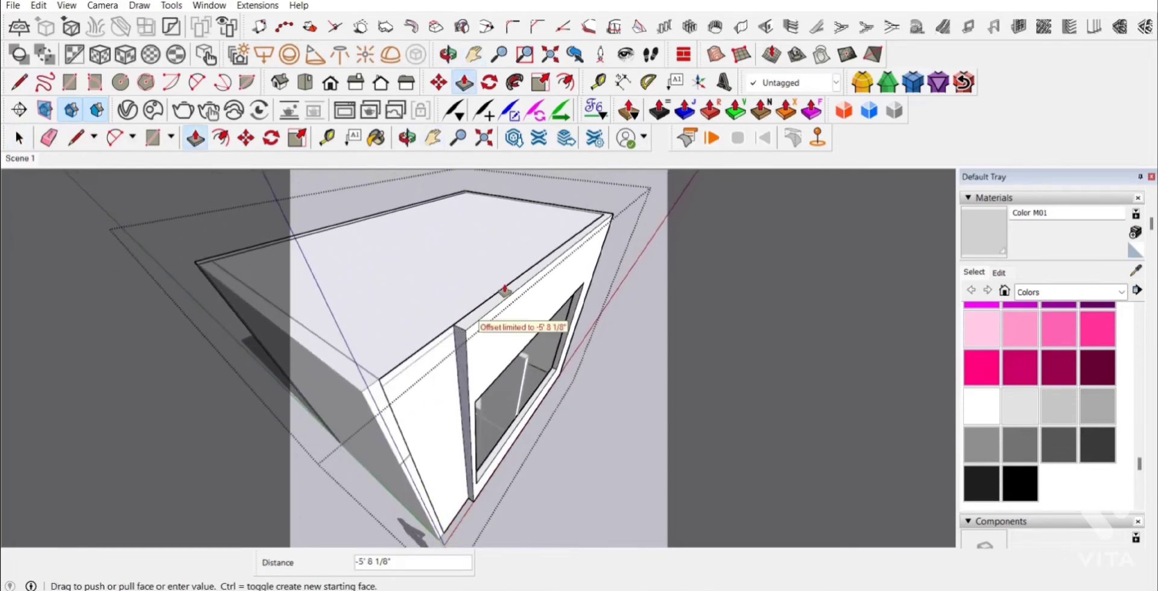
click(603, 216)
scroll(476, 362, up, 3)
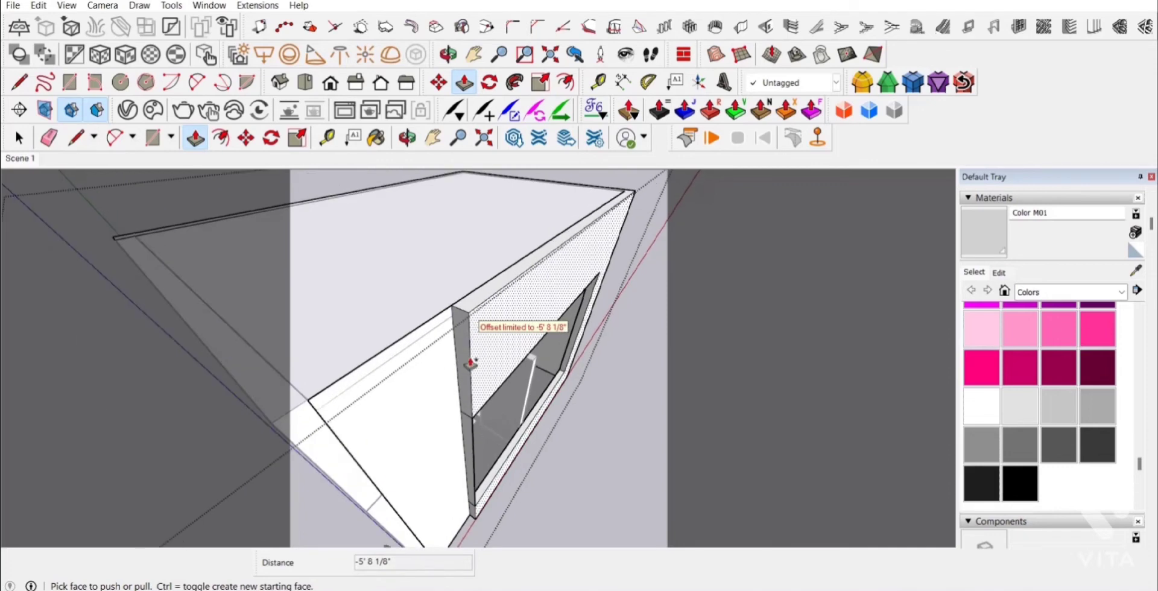
scroll(468, 364, up, 2)
click(19, 138)
Scale the outer wall group by 1.27 along the green axis so the window wall moves outward
middle_drag(229, 283, 515, 367)
click(514, 367)
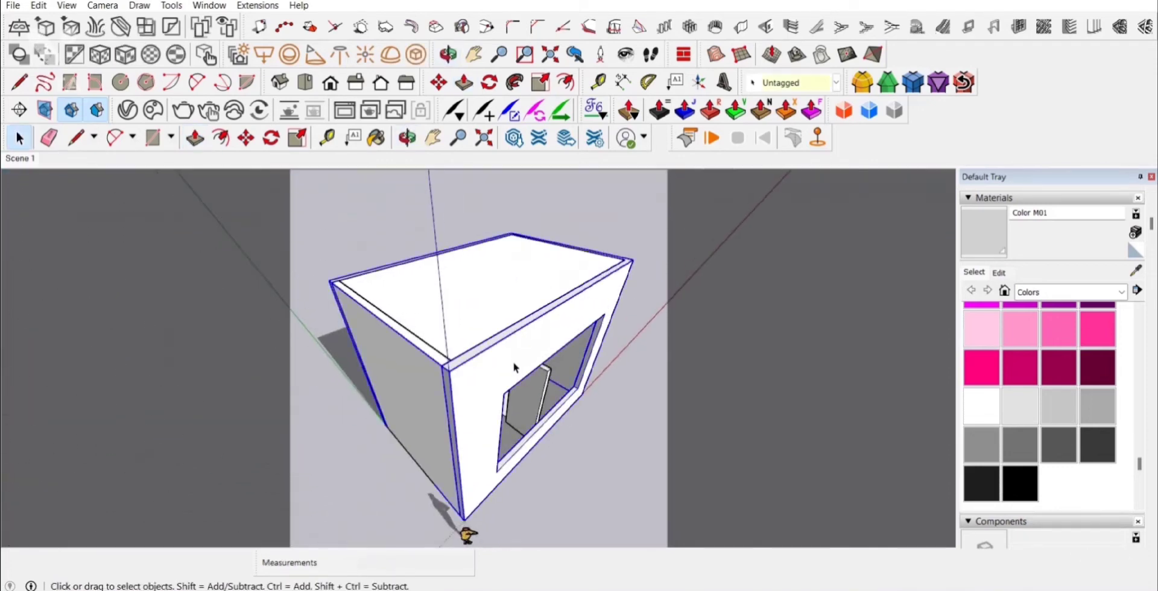
key(s)
drag(549, 389, 589, 413)
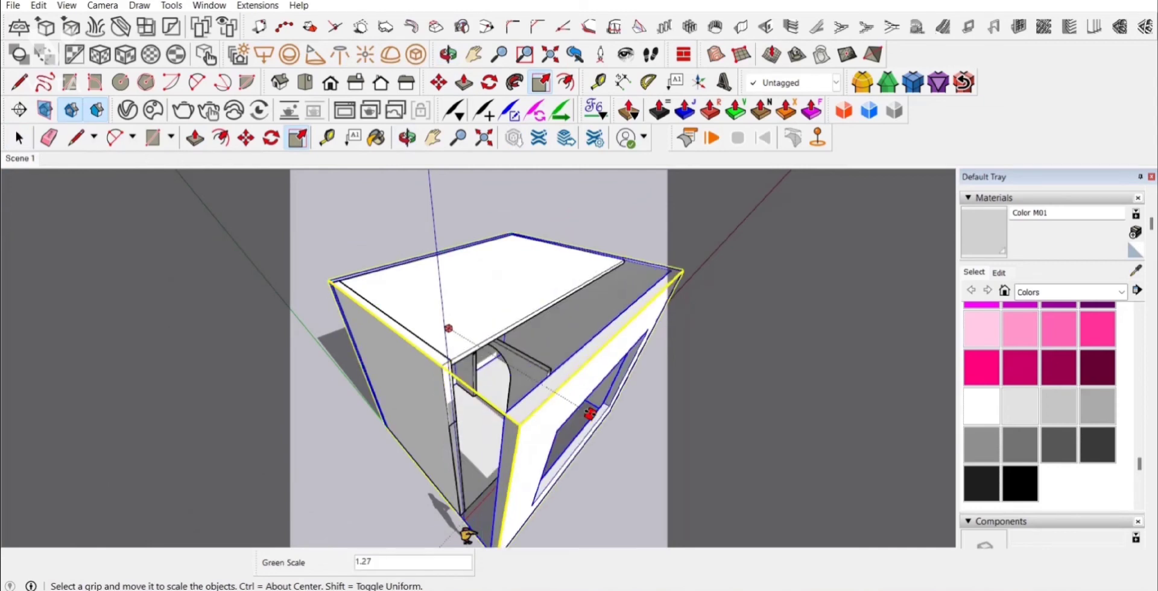
key(space)
Extend the roof slab's window-side edge about 5' 2 11/16" to meet the outward-moved window wall
middle_drag(589, 413, 481, 343)
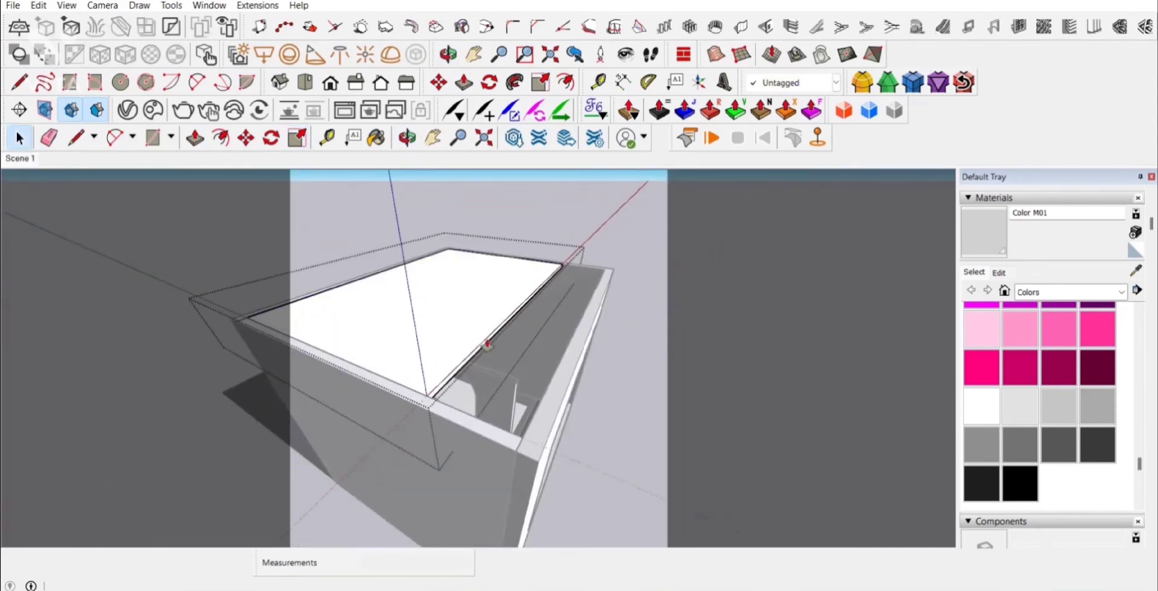
key(p)
click(464, 366)
click(517, 410)
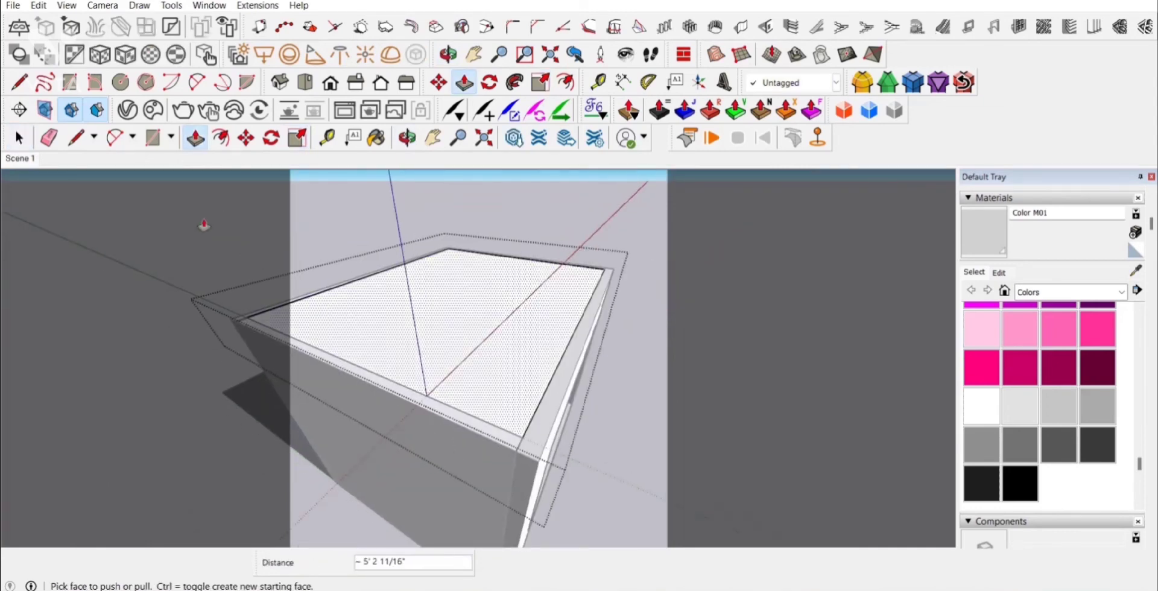
click(19, 139)
Extend the floor slab's window-side edge about 5' 2 11/16" to meet the moved window wall
middle_drag(289, 253, 336, 324)
click(433, 138)
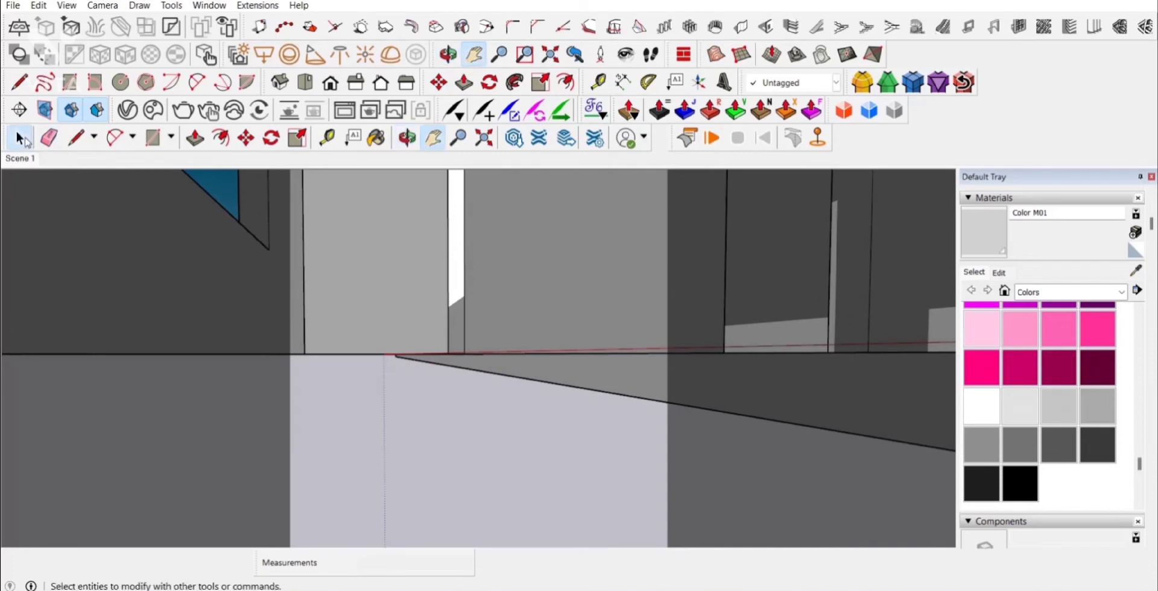
key(p)
click(657, 403)
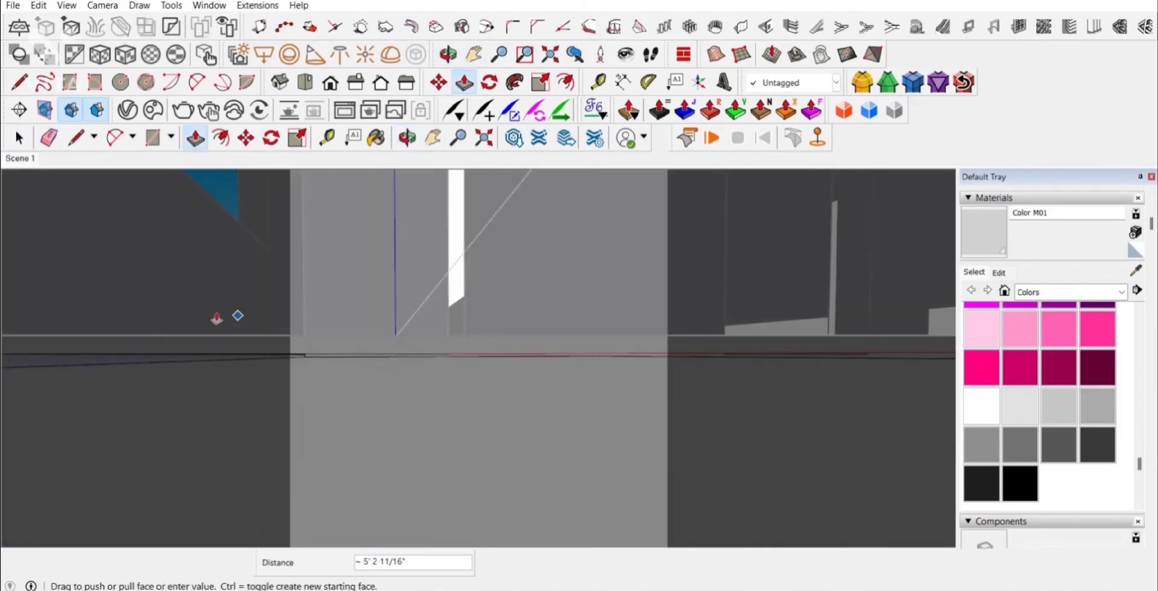
click(265, 357)
key(space)
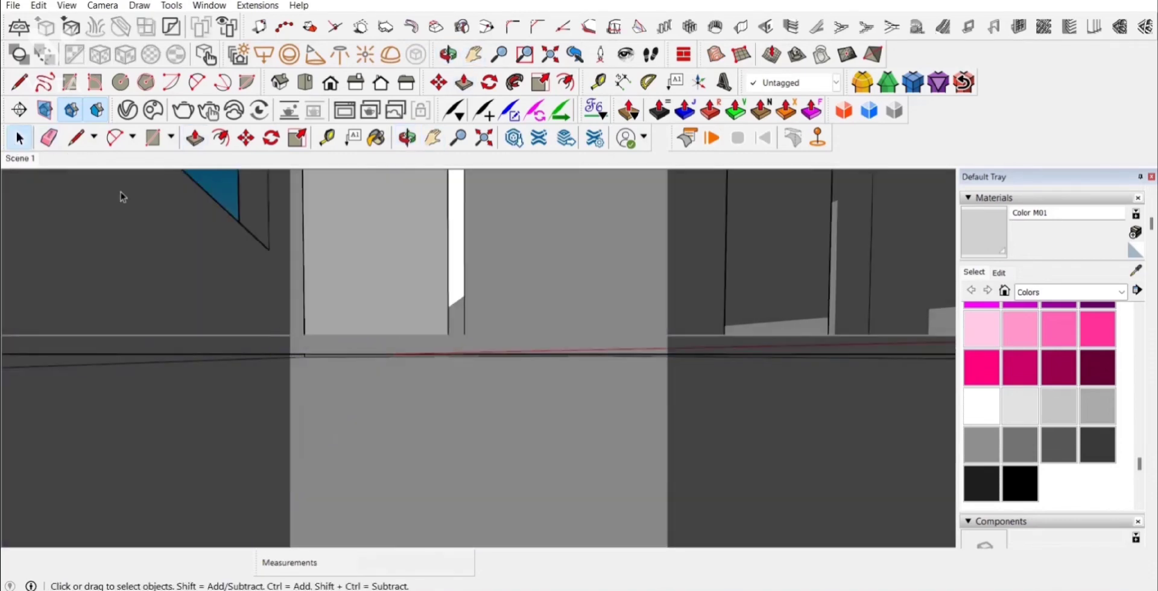
Return to Scene 1, run a V-Ray interactive render of the widened room, and stop it
click(23, 160)
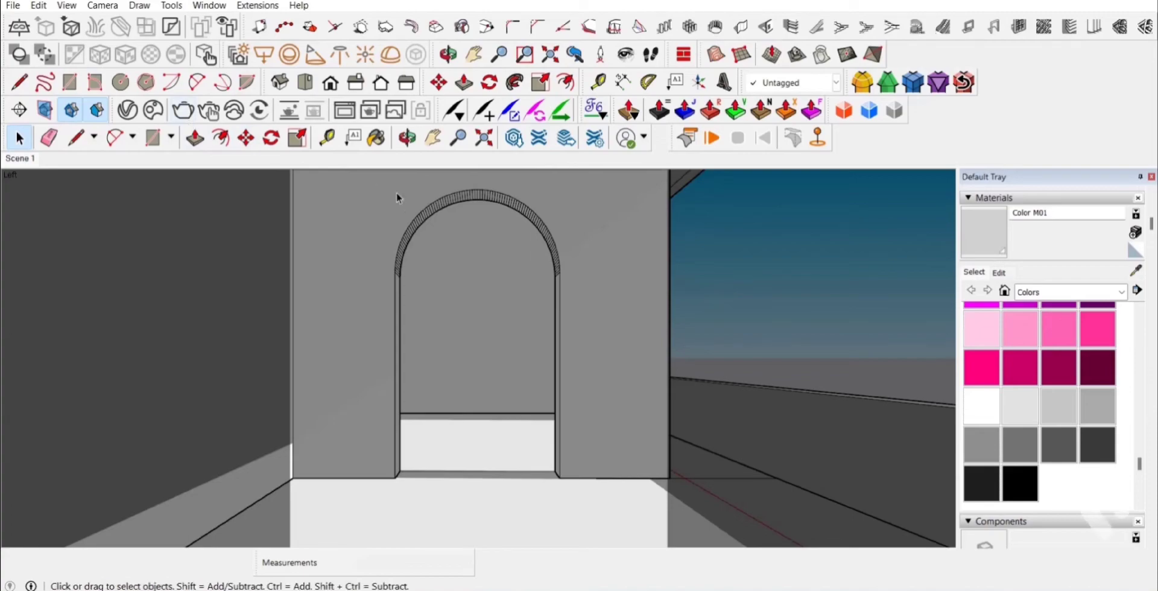
click(207, 113)
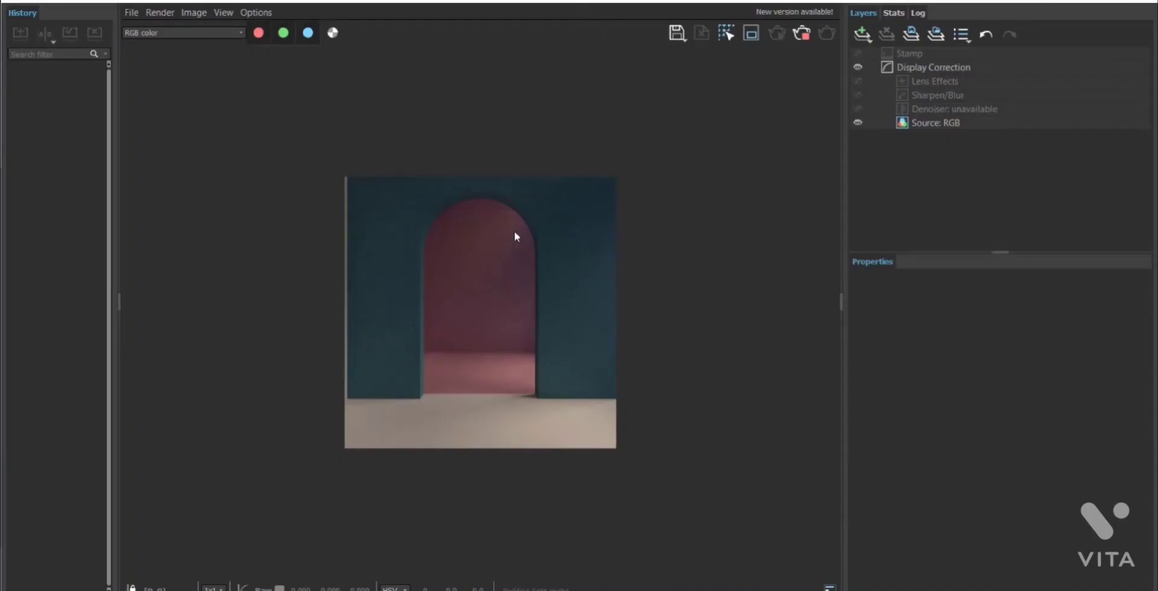
click(802, 33)
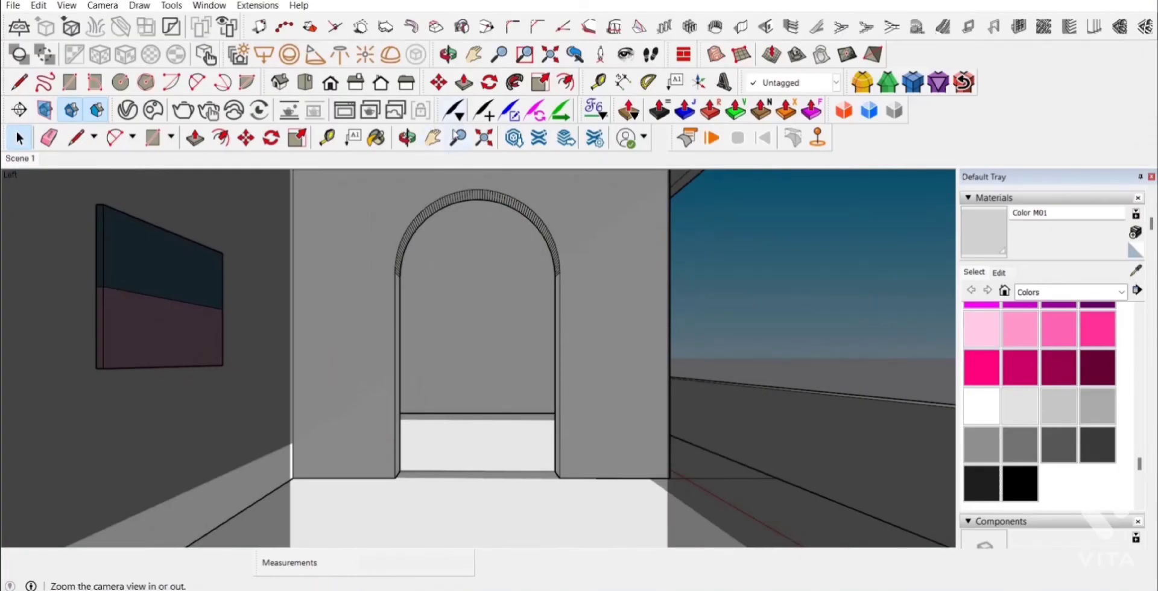
Pan the interior view slightly and update Scene 1 with the adjusted framing
click(433, 138)
drag(414, 214, 416, 223)
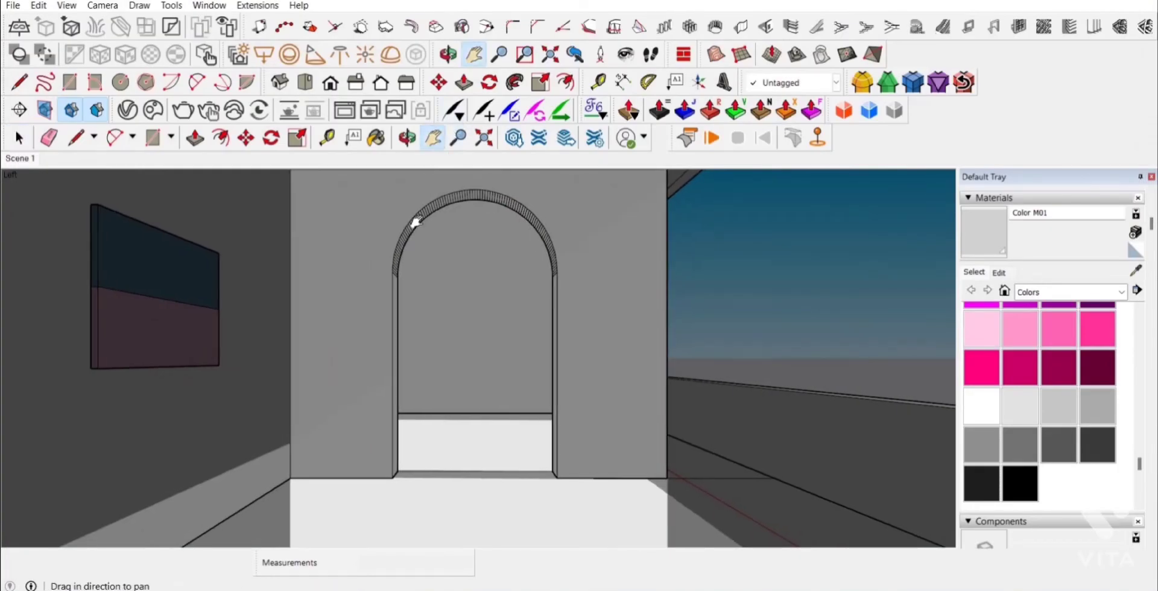
right_click(21, 158)
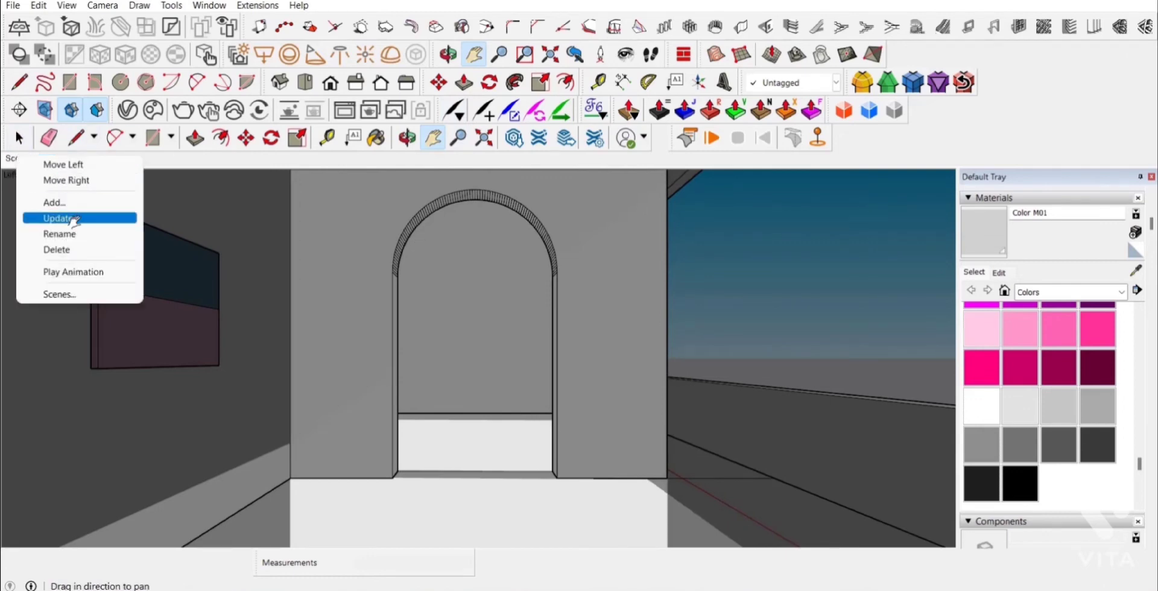
click(61, 218)
click(20, 139)
Sample the blue WallPaint_Simple_Reflective material from the side wall's colour panel and check its V-Ray diffuse colour
click(1136, 270)
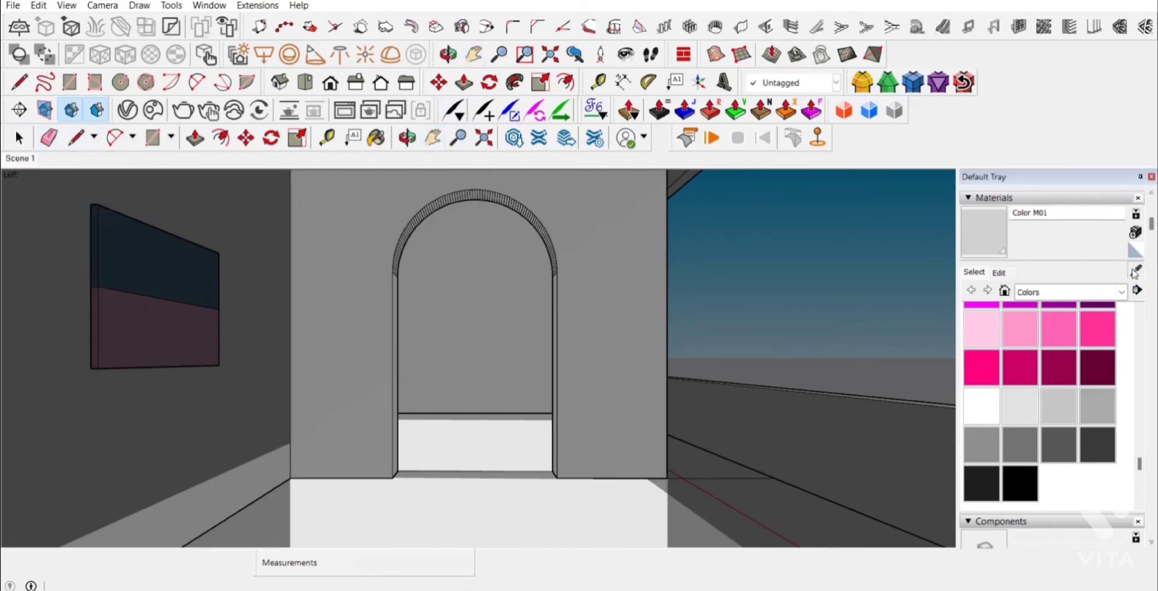
click(196, 268)
click(128, 112)
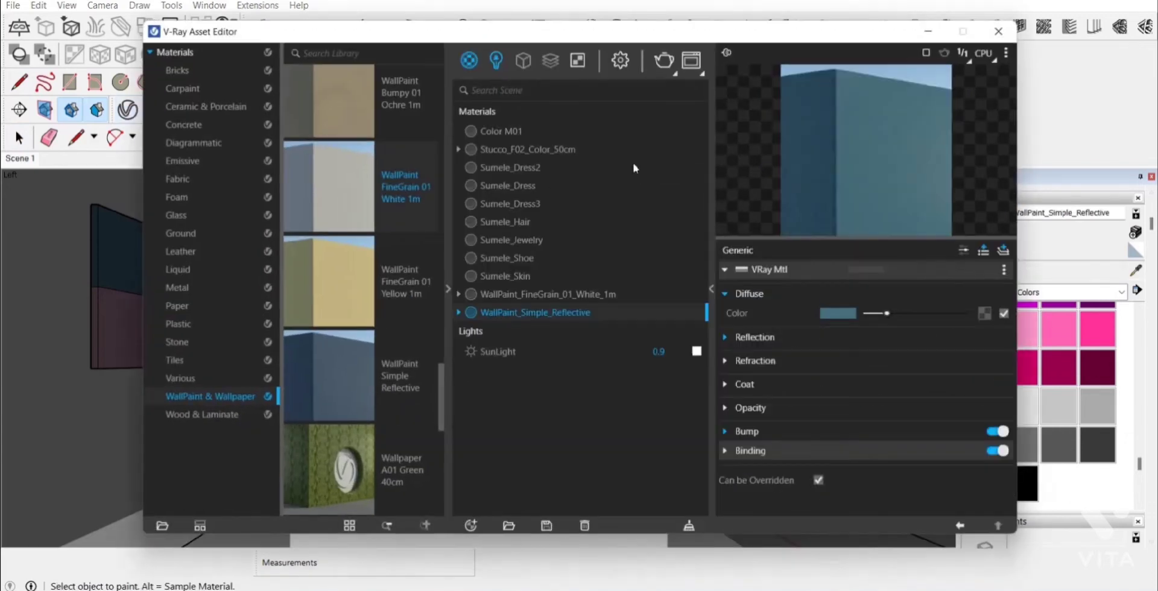
click(845, 313)
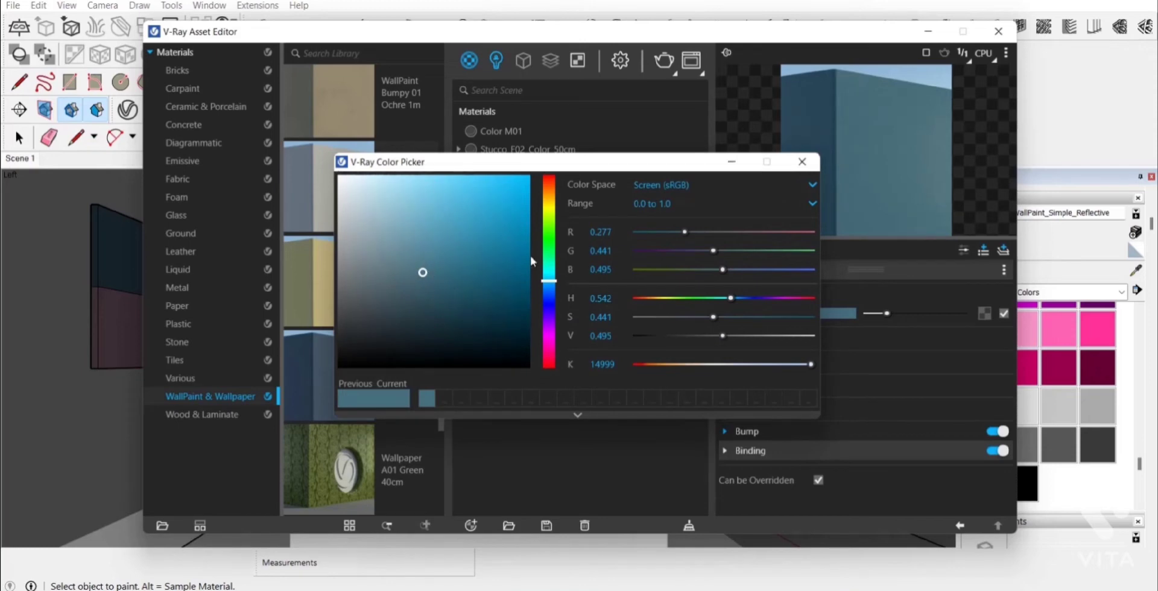
click(802, 163)
click(929, 31)
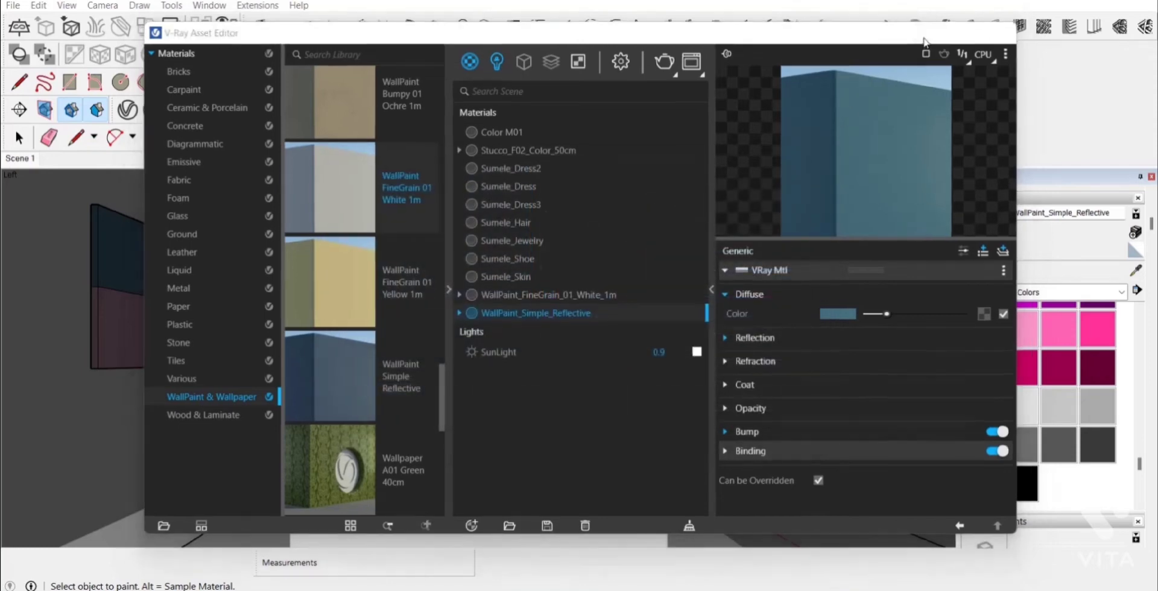
Paint the arched partition wall, including the arch reveal, with WallPaint_Simple_Reflective
click(19, 139)
double_click(376, 239)
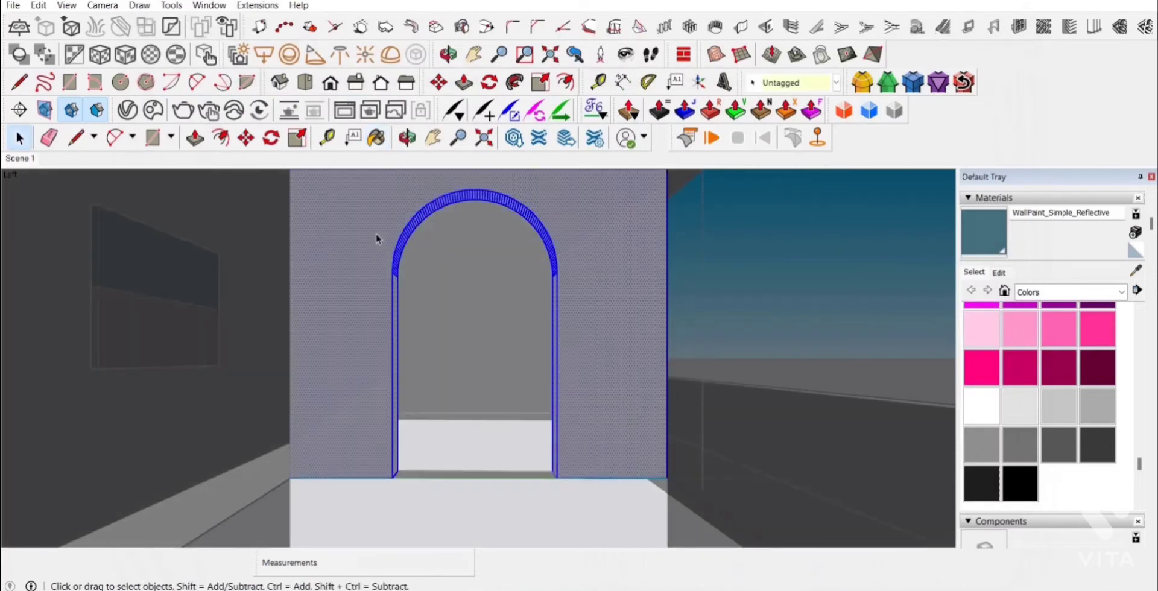
key(b)
click(362, 217)
key(space)
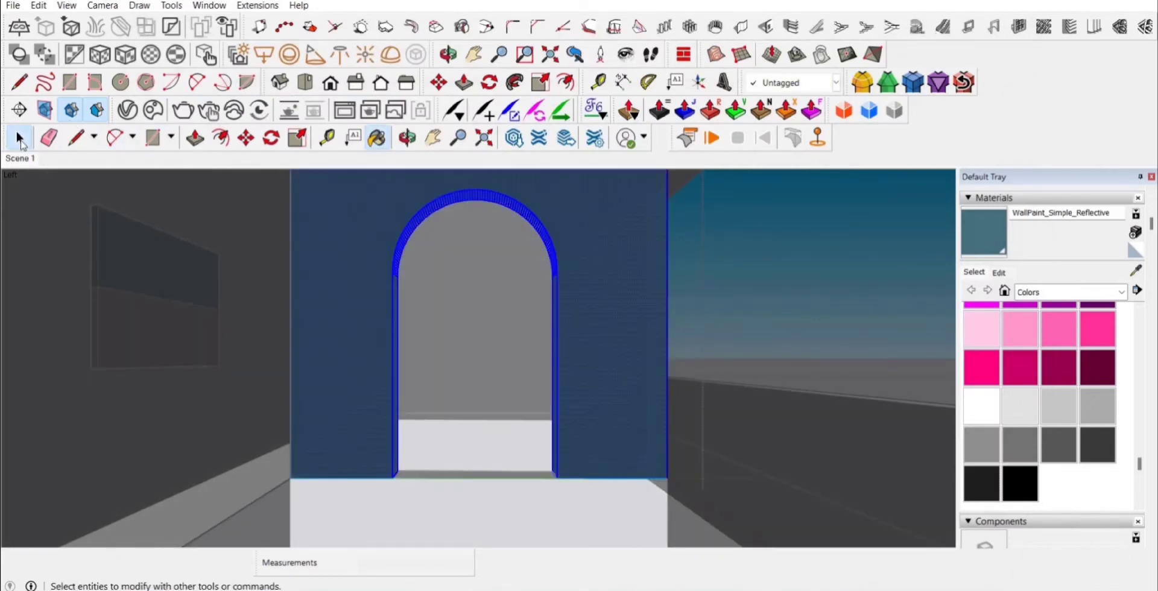
click(842, 281)
Sample the pink WallPaint_FineGrain_01_White_1m from the side wall's colour panel and store its diffuse colour as a swatch in the V-Ray colour picker
click(1135, 270)
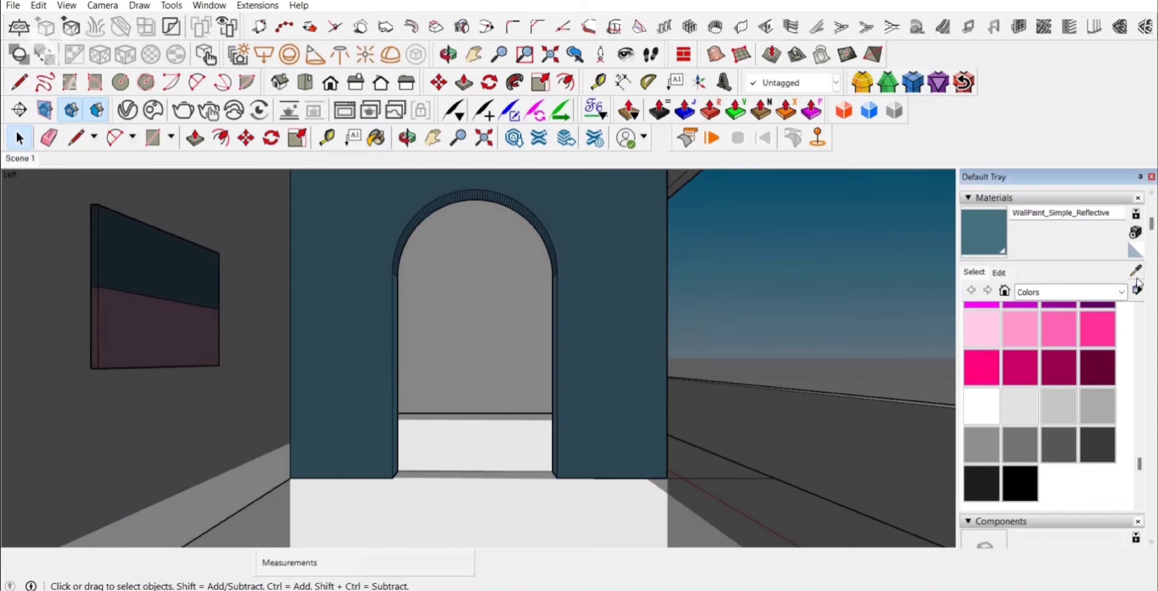
click(196, 359)
click(127, 110)
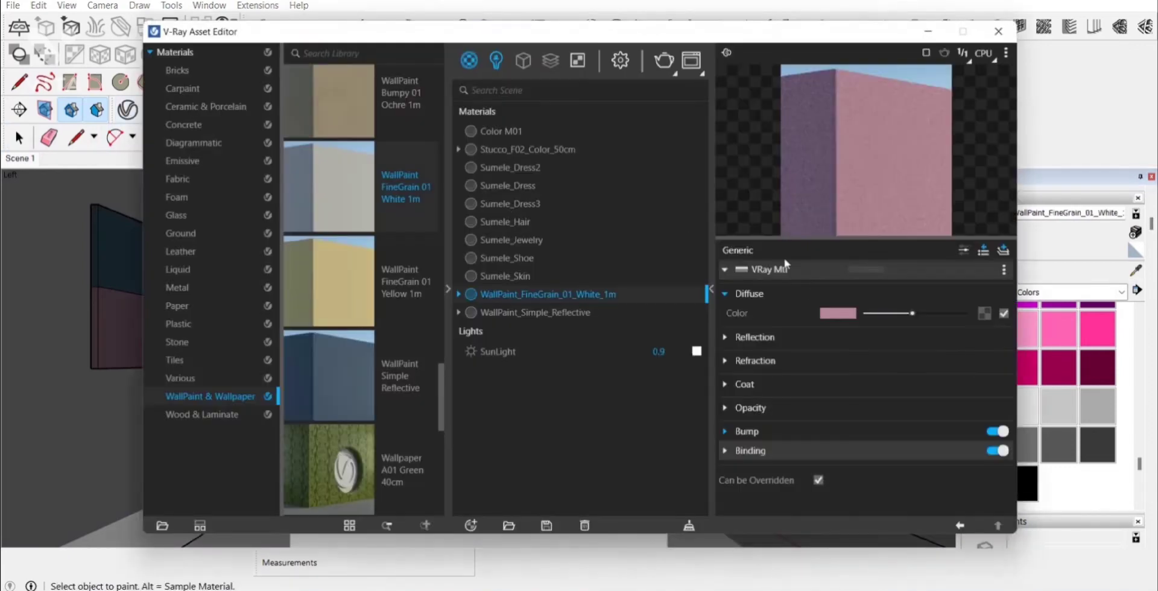
click(833, 315)
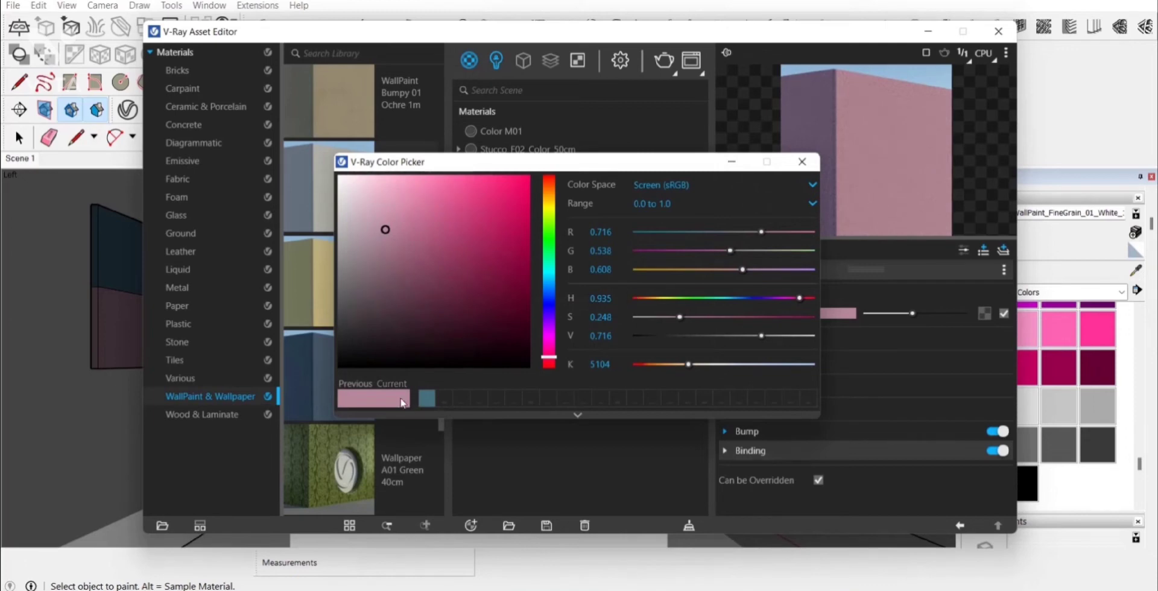
click(444, 399)
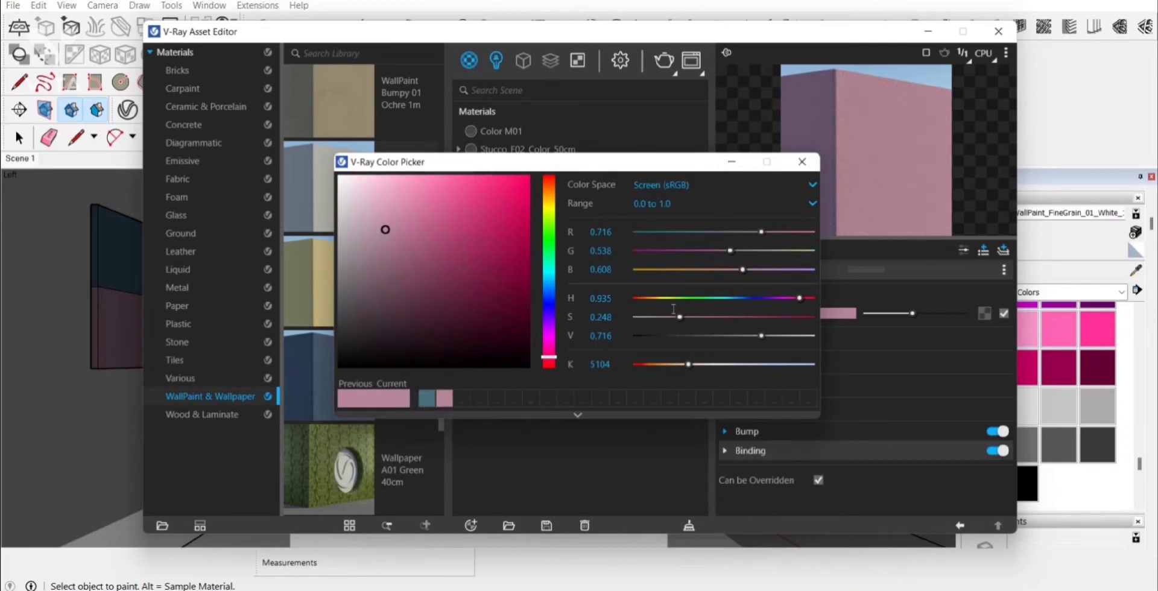
click(803, 162)
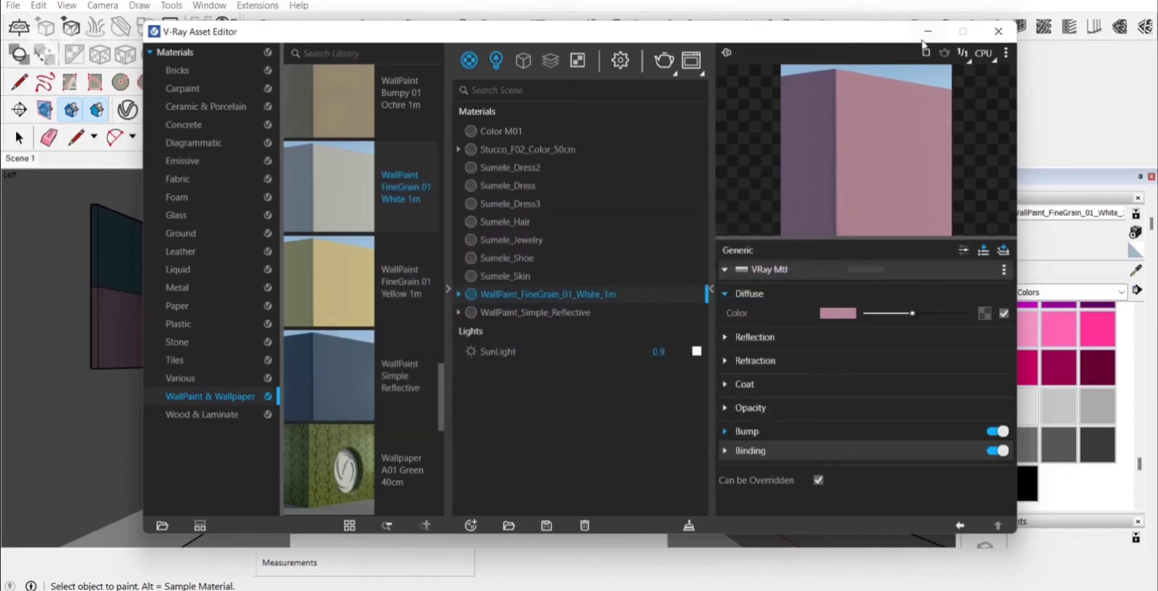
click(929, 31)
click(19, 137)
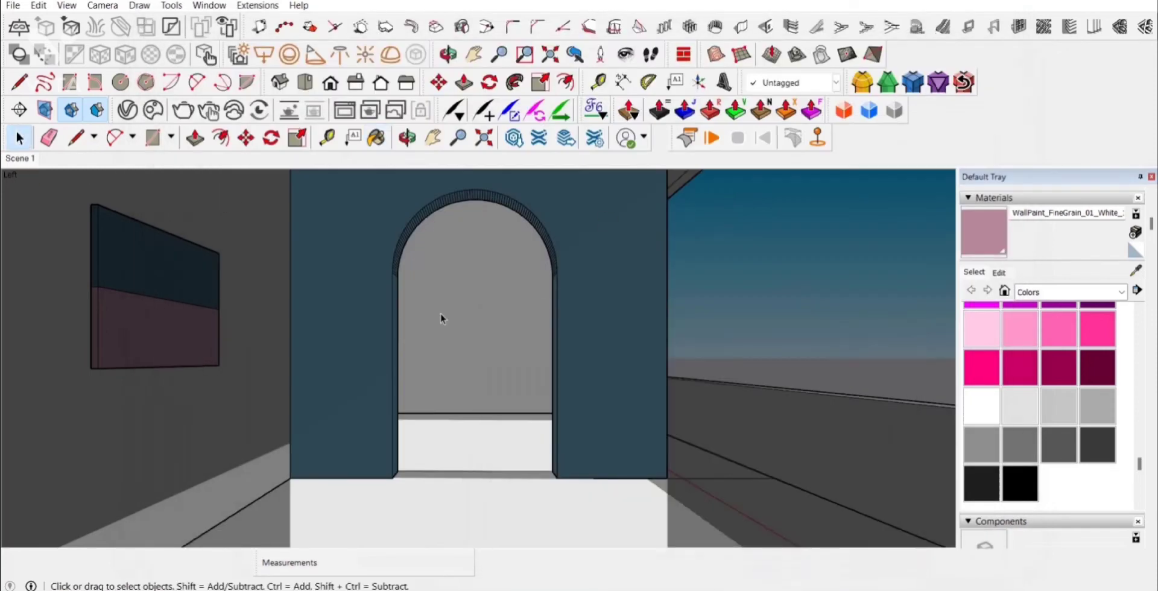
Paint the wall behind the arch with the pink WallPaint_FineGrain_01_White_1m material
key(ctrl+a)
click(443, 318)
key(b)
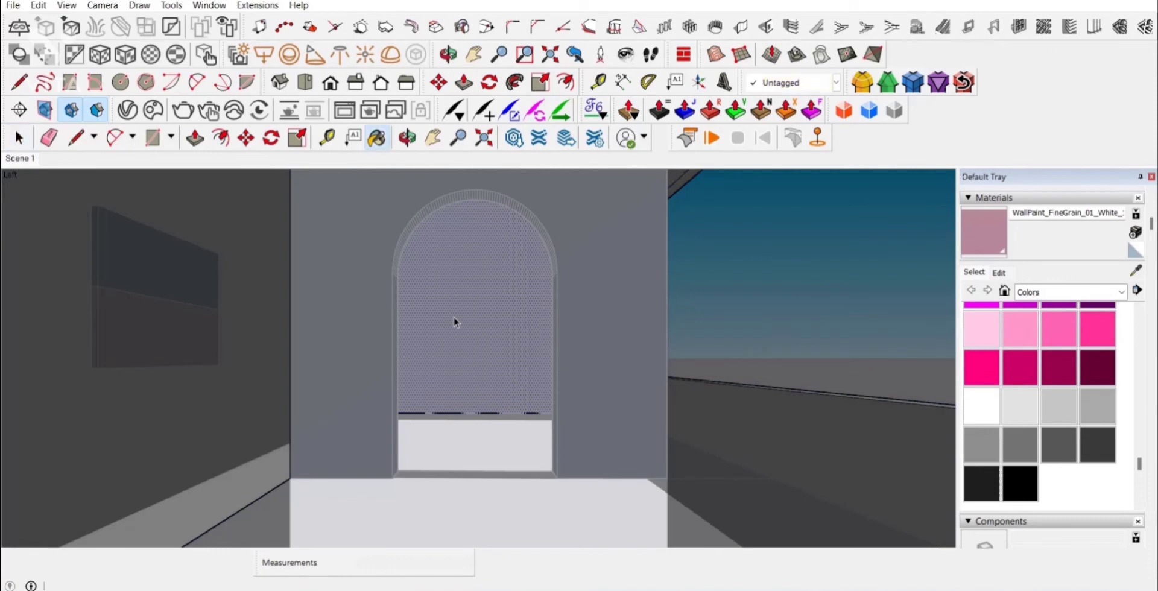
click(459, 317)
Paint the floor area behind the arch with the pink WallPaint_FineGrain_01_White_1m material
mouse_move(351, 266)
middle_down()
mouse_move(201, 266)
mouse_move(524, 297)
mouse_move(509, 328)
mouse_move(584, 298)
mouse_move(530, 194)
middle_up()
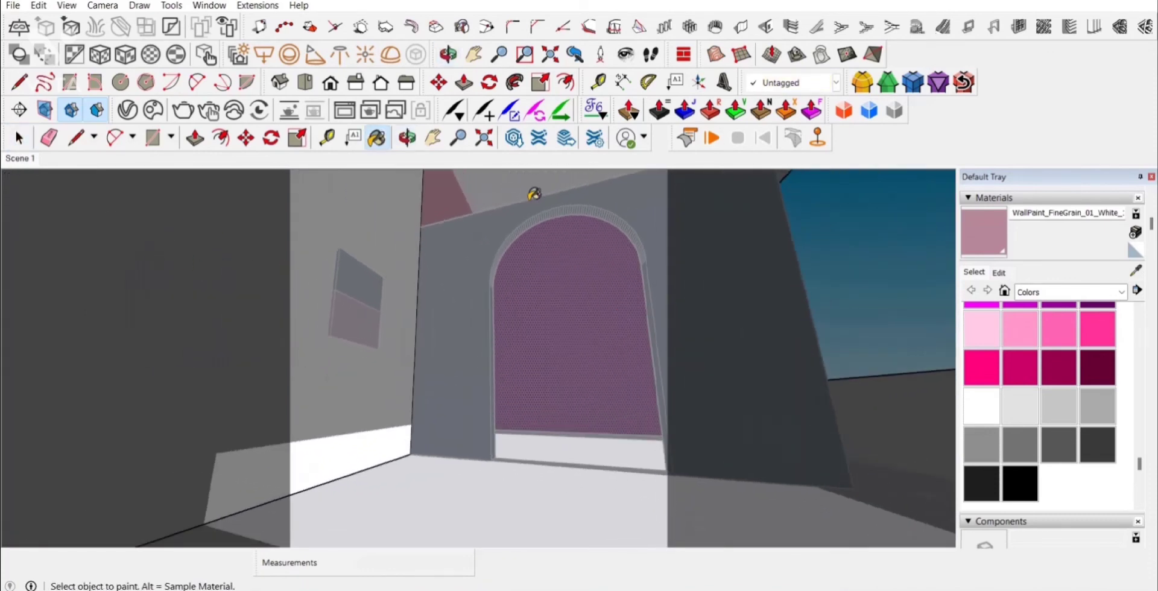
click(433, 138)
drag(476, 283, 458, 347)
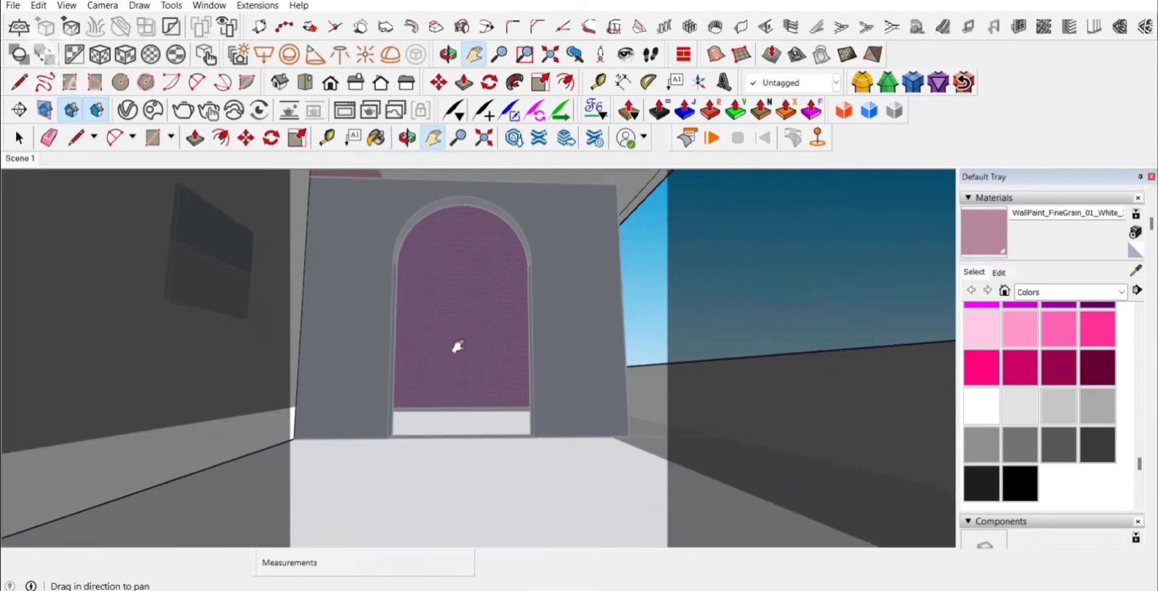
click(19, 138)
mouse_move(465, 444)
middle_down()
mouse_move(463, 480)
mouse_move(476, 444)
middle_up()
key(b)
click(478, 426)
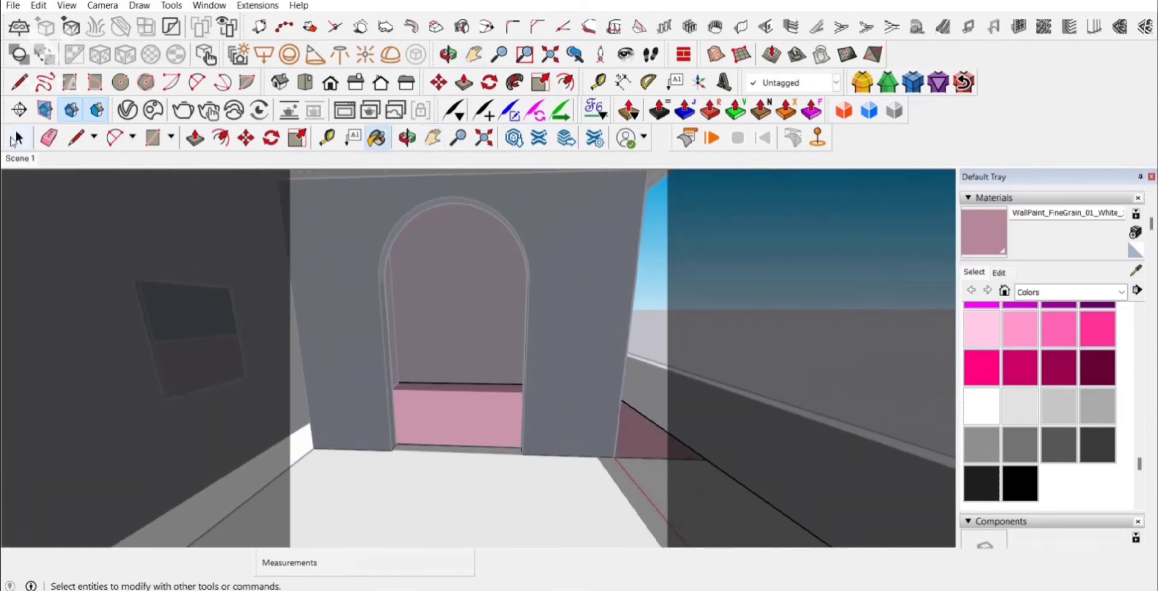
key(space)
Return to Scene 1, run a V-Ray render of the painted room, and stop it
click(35, 161)
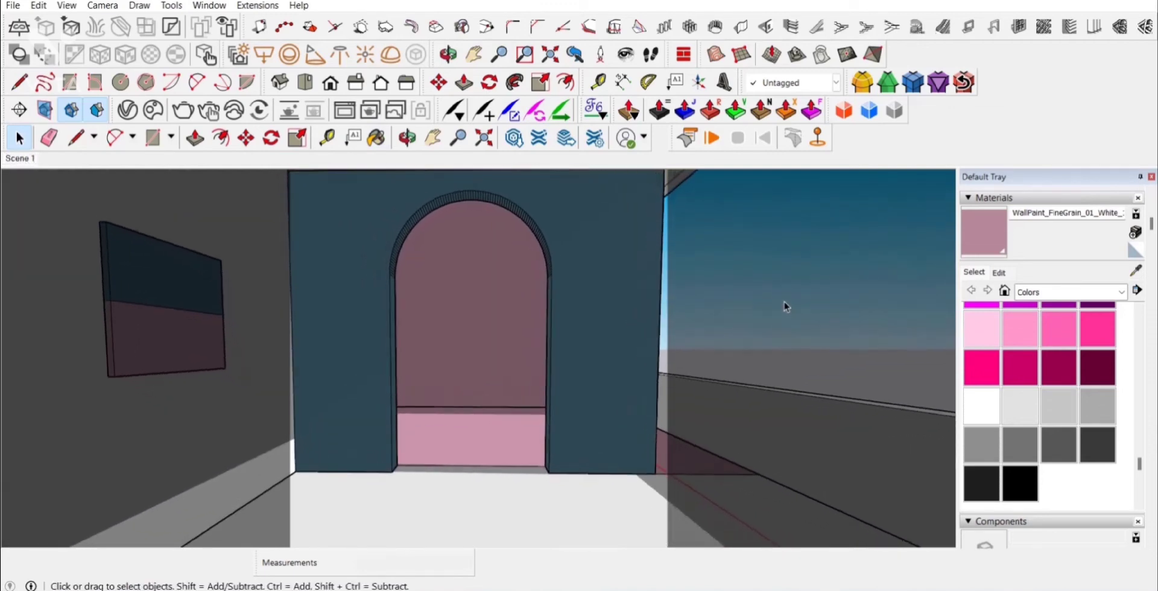
click(190, 109)
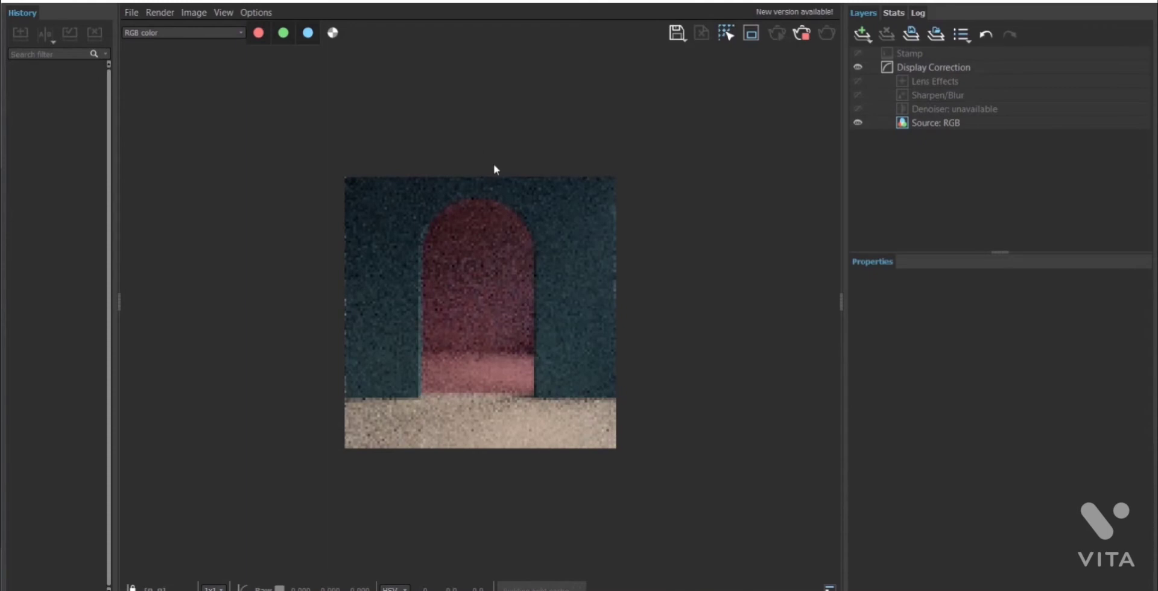
click(804, 39)
click(1123, 8)
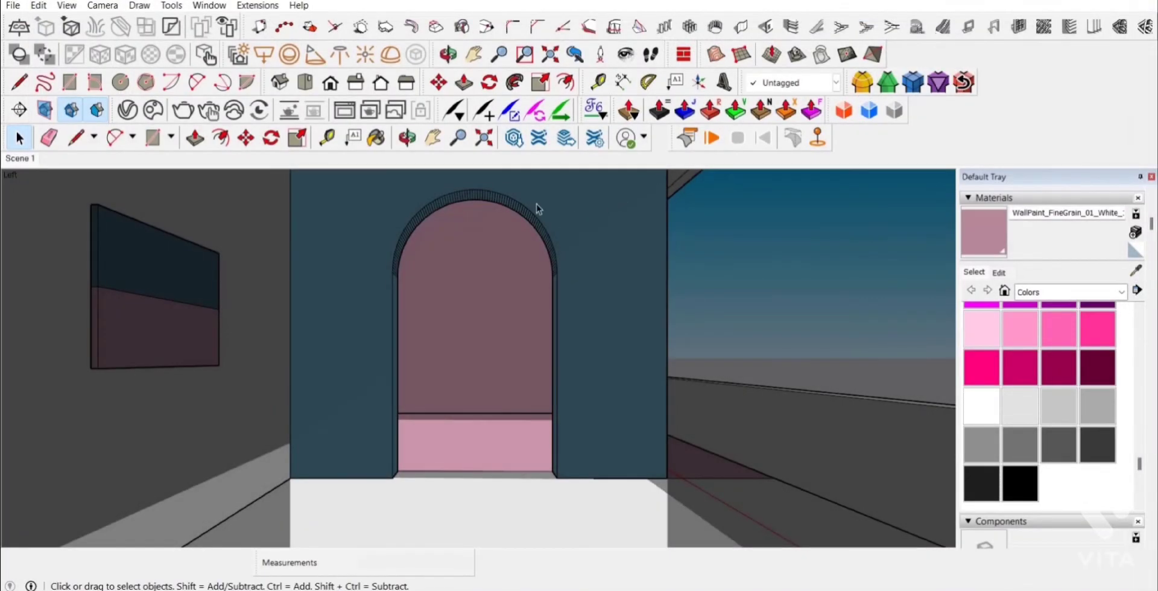
Adjust the interior camera slightly with Walk and update Scene 1
click(651, 54)
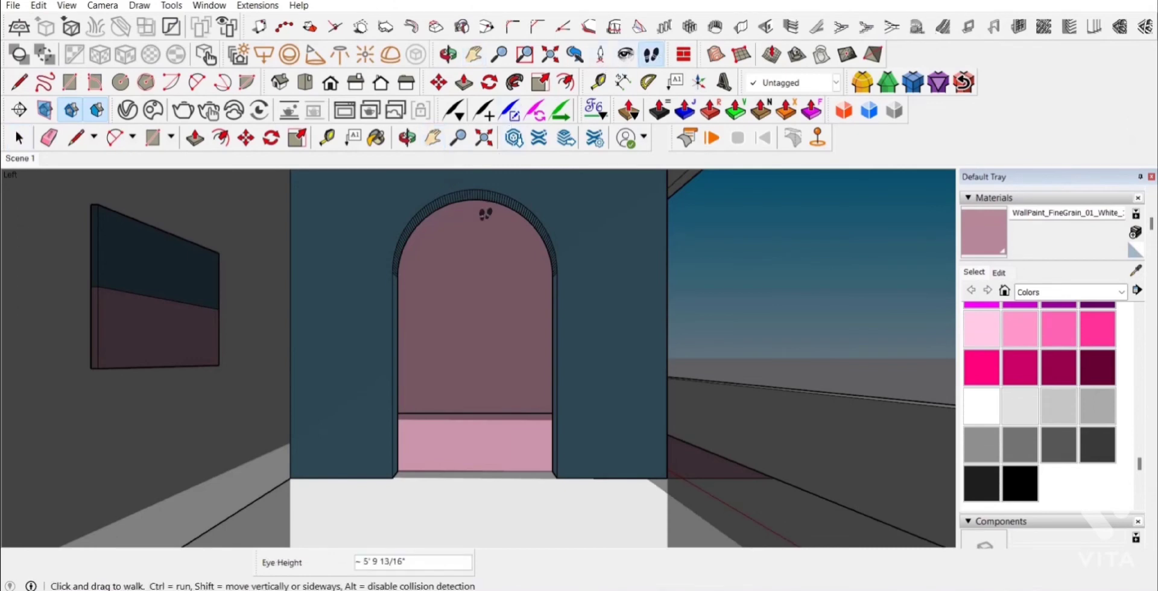
drag(481, 224, 447, 199)
click(433, 137)
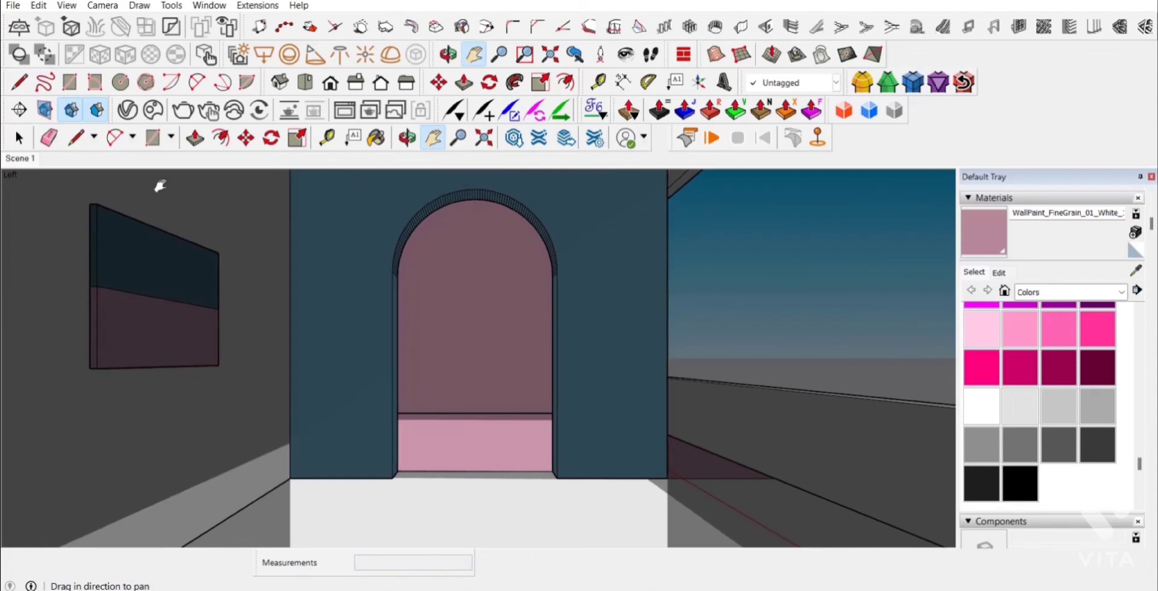
right_click(29, 160)
click(60, 217)
key(space)
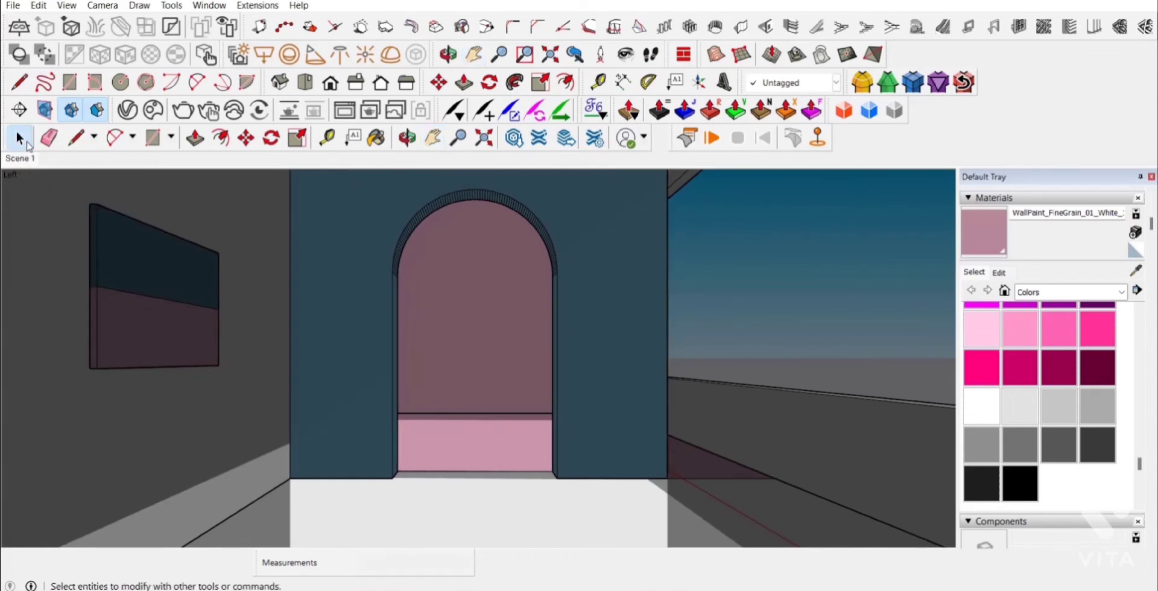
Erase the two-tone colour panel from the side wall and run a short V-Ray test render
right_click(115, 275)
click(160, 275)
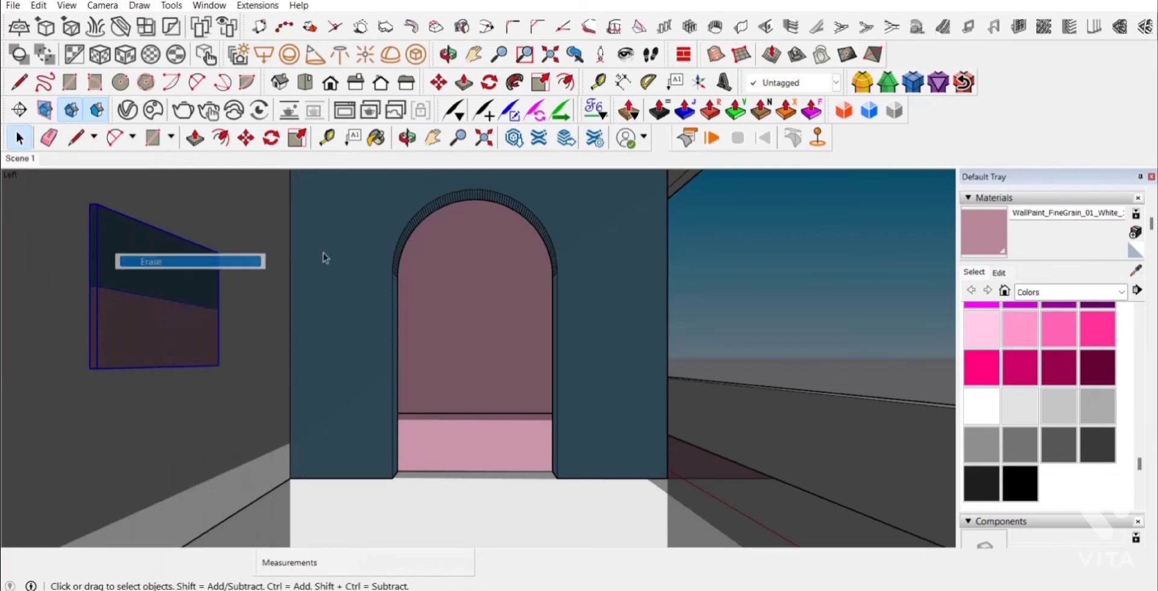
click(183, 110)
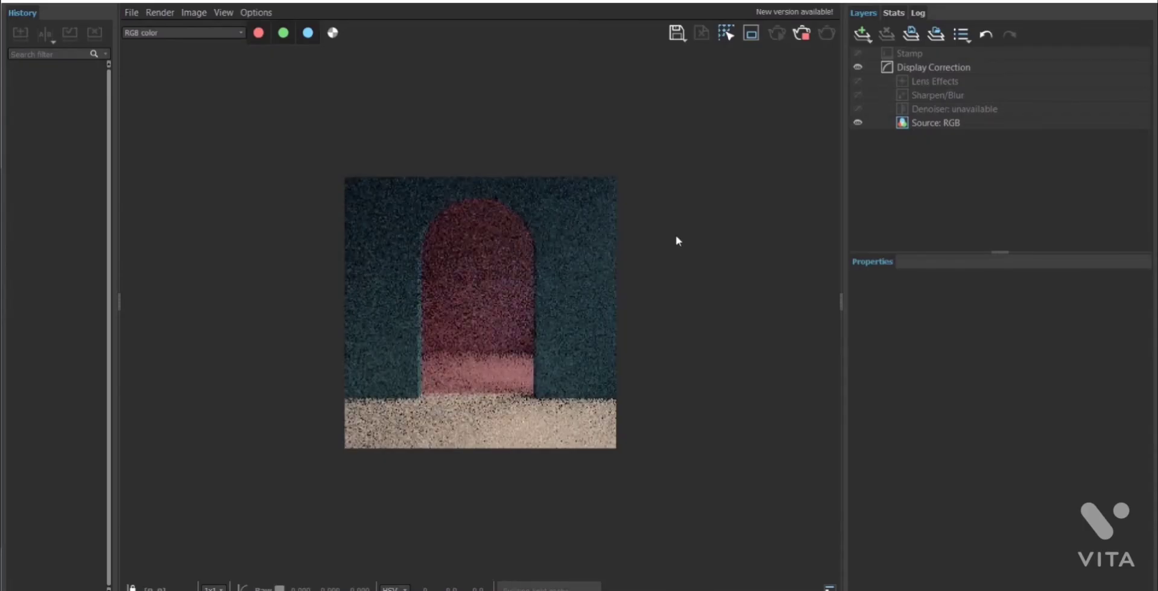
click(809, 32)
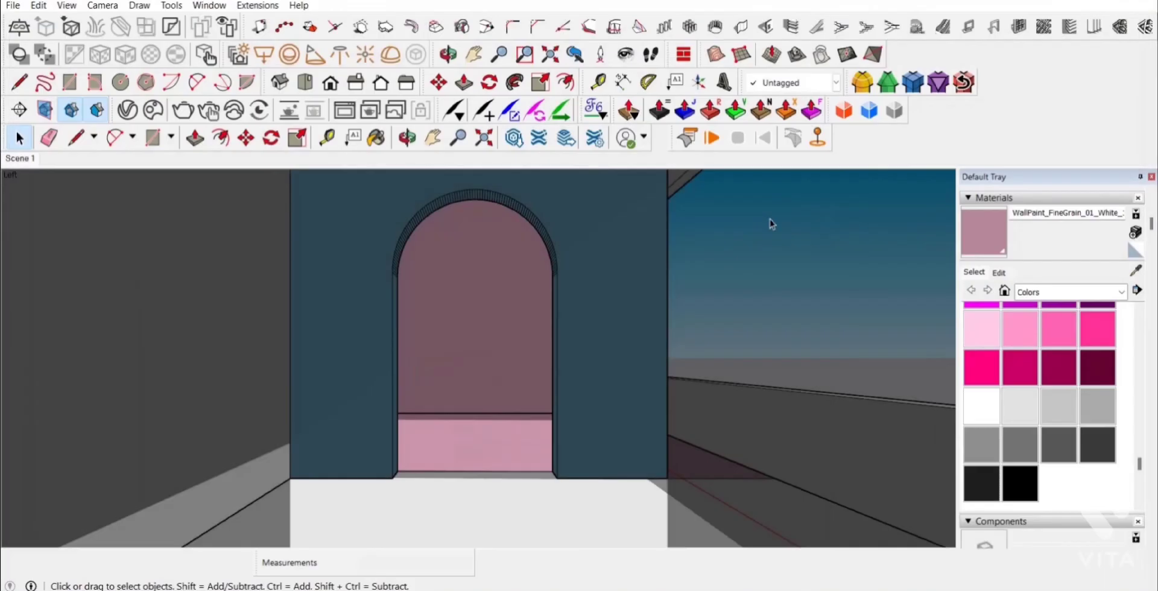
Set the V-Ray SunLight's size multiplier to 45
click(128, 110)
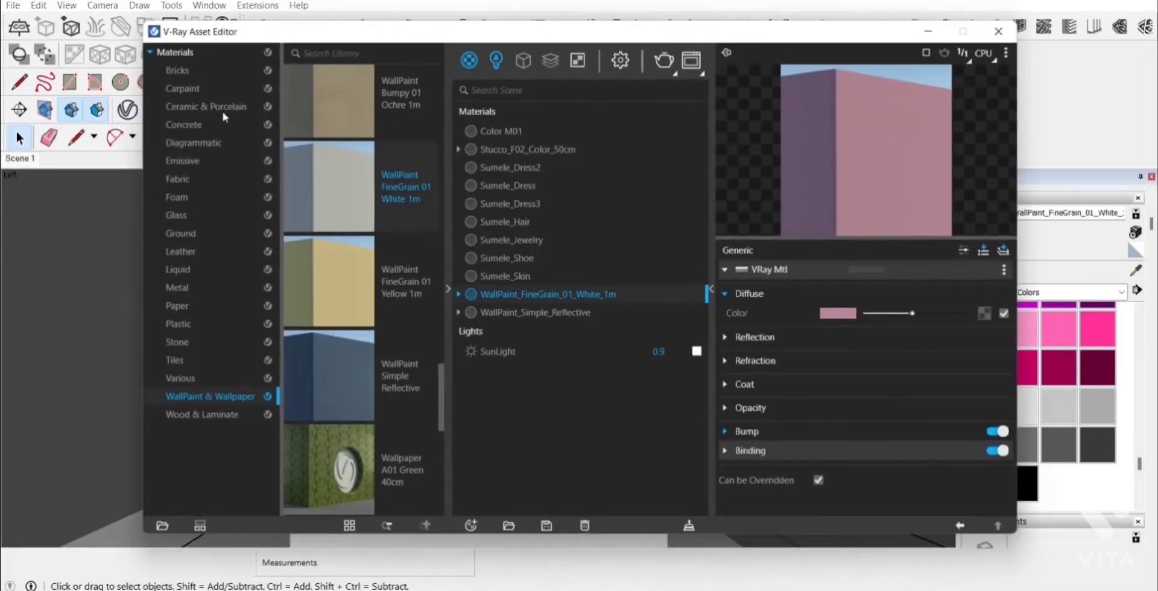
click(547, 350)
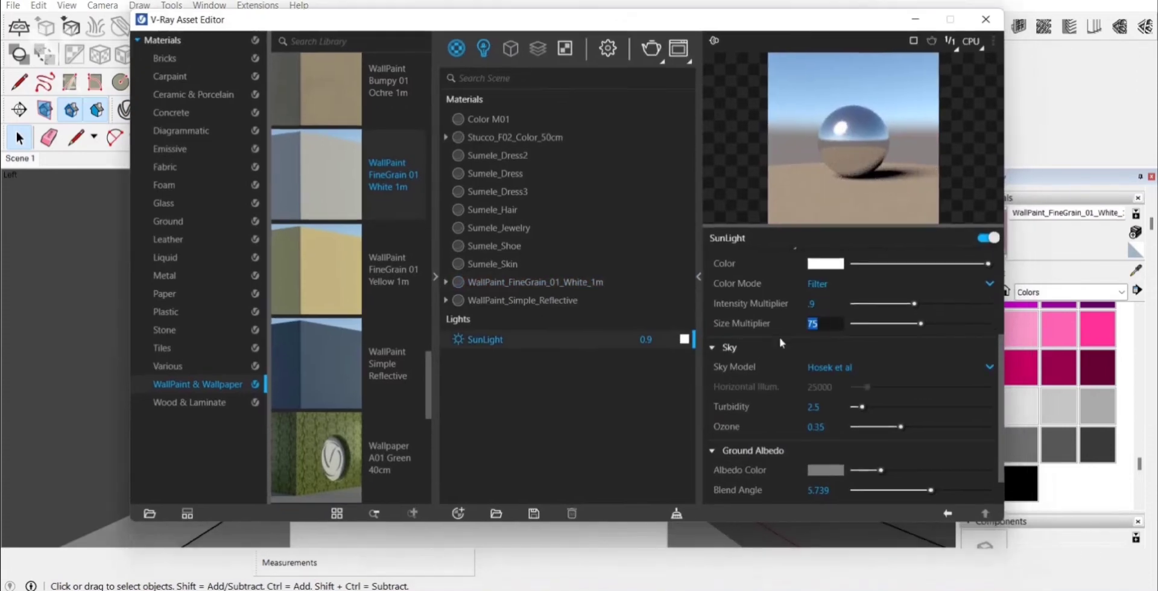
text(45)
key(Return)
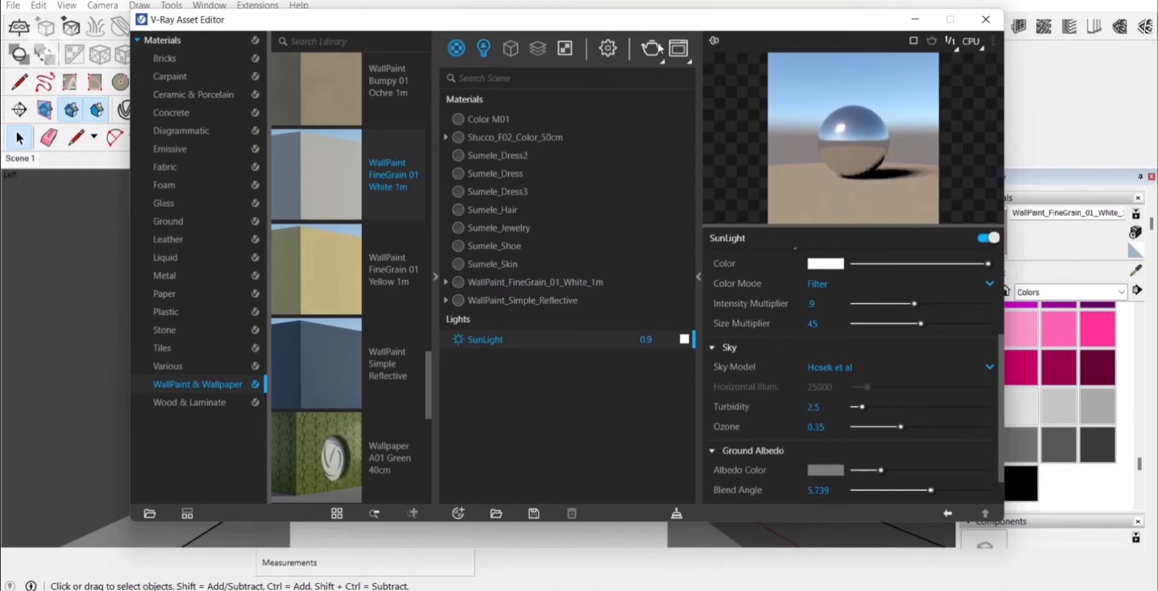
Render the scene with the reduced sun size, stop the render, and put away the Asset Editor
click(657, 49)
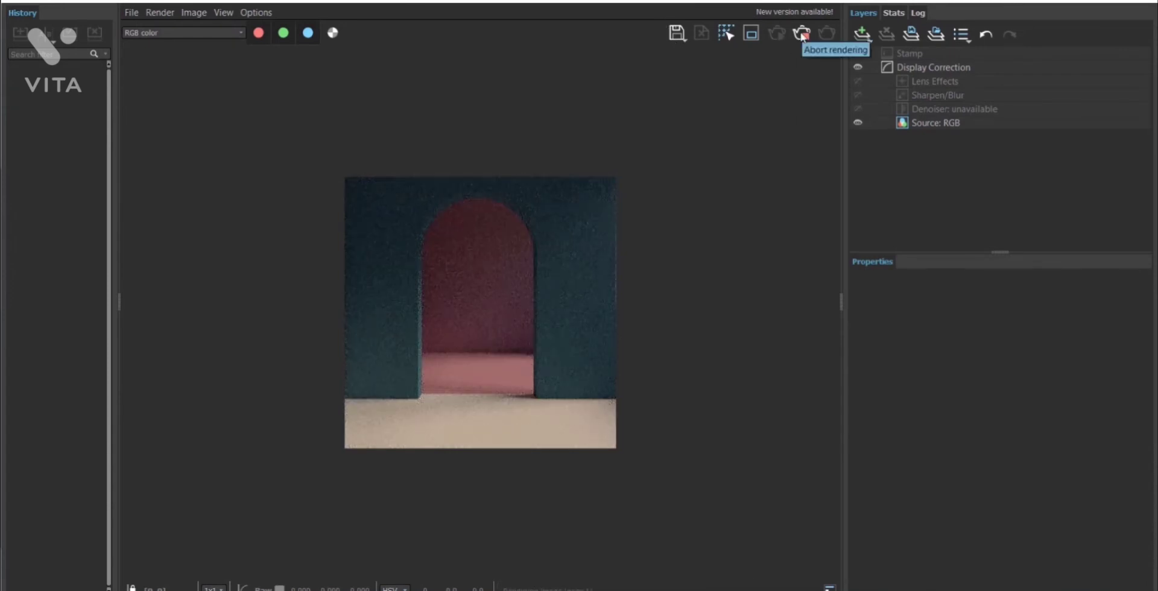
click(802, 34)
click(1148, 1)
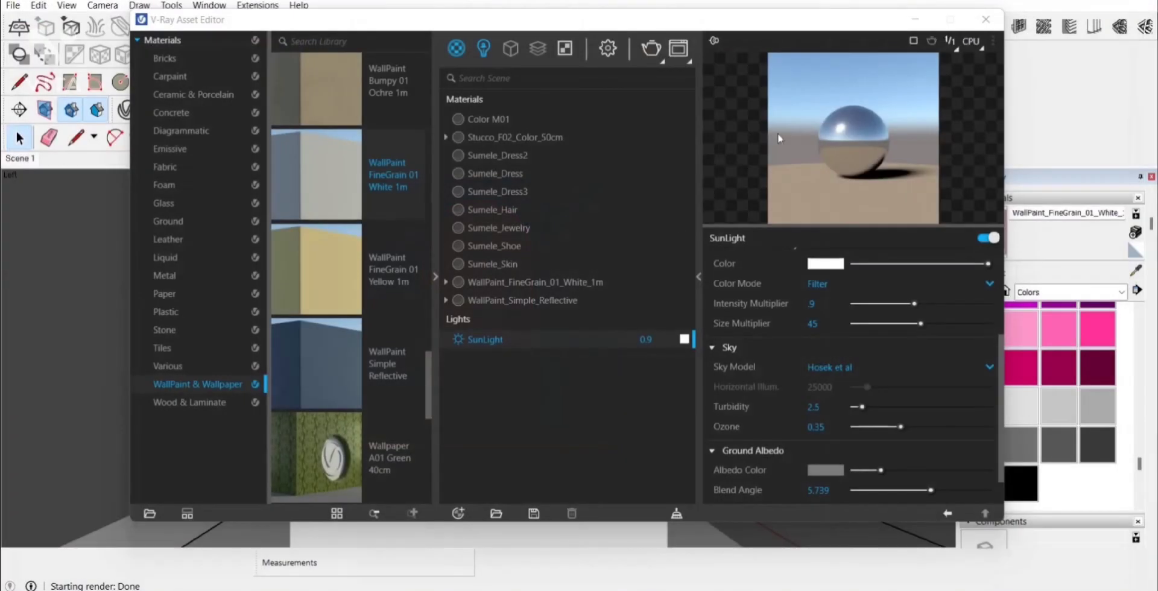
click(917, 23)
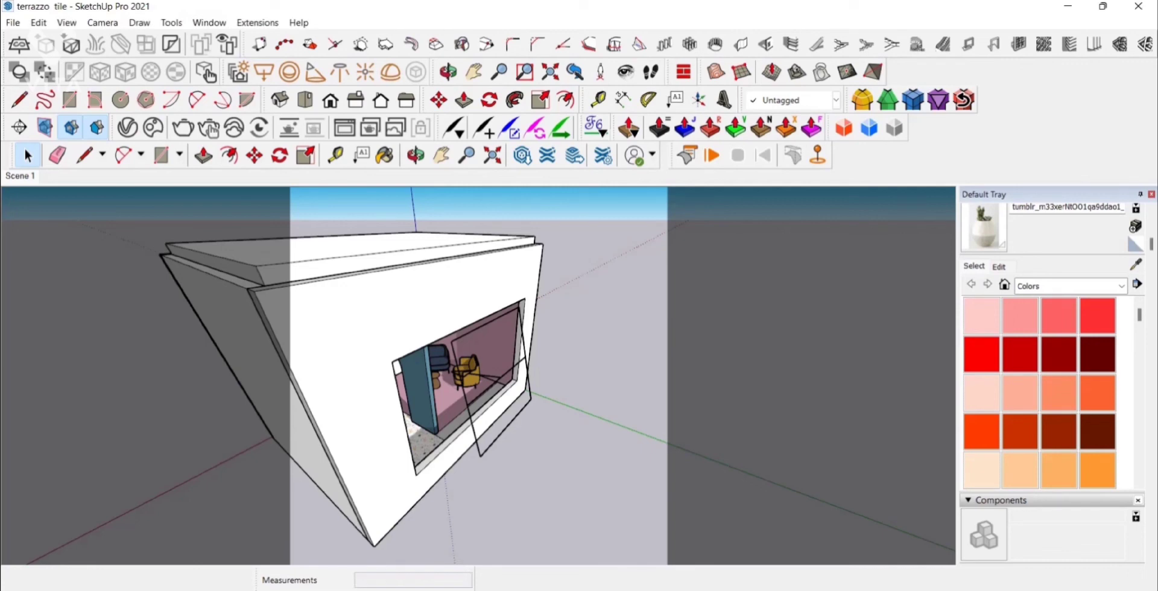
In the terrazzo tile model, select the rectangle light outside the window and examine its V-Ray parameters
click(513, 425)
middle_drag(571, 459, 422, 510)
click(127, 127)
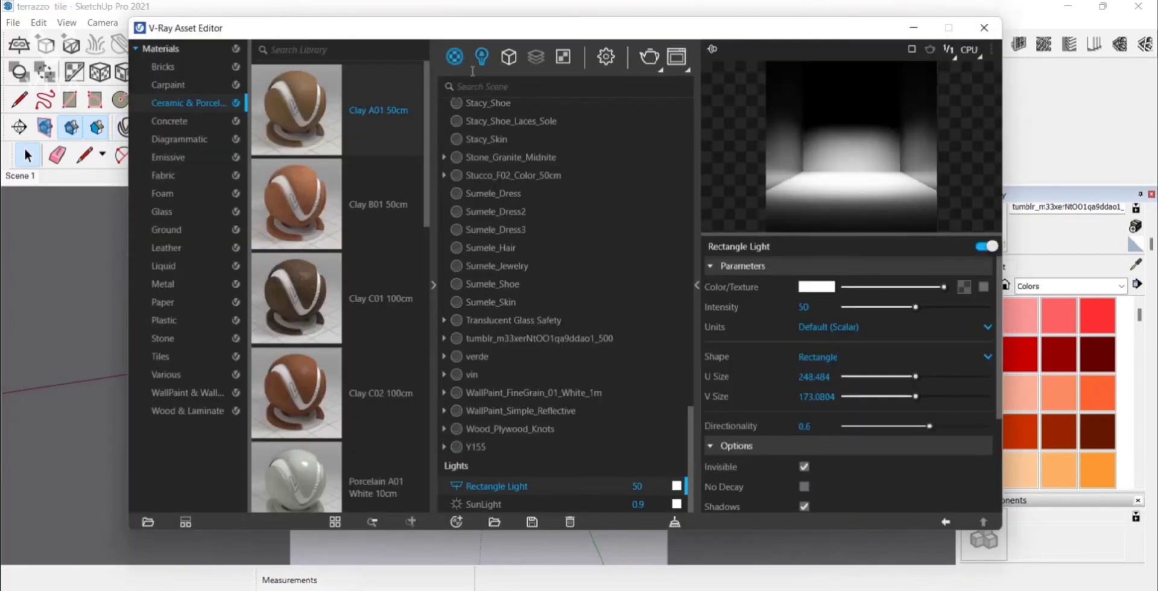
click(481, 57)
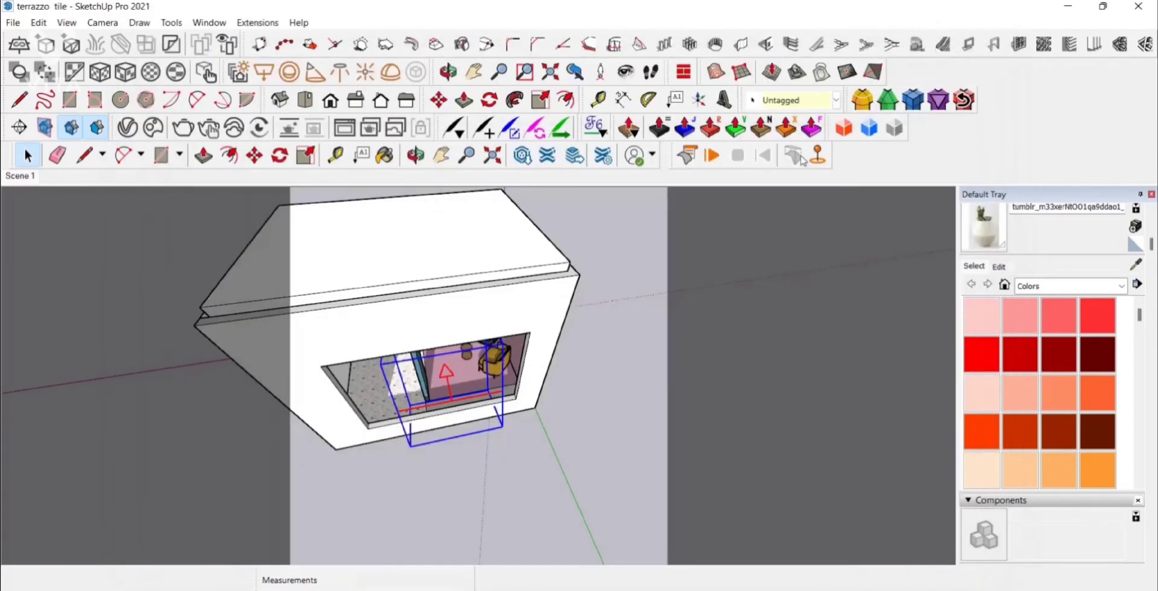
Turn off Affect Reflections for the rectangle light, put away the Asset Editor and deselect the light
click(914, 28)
click(127, 128)
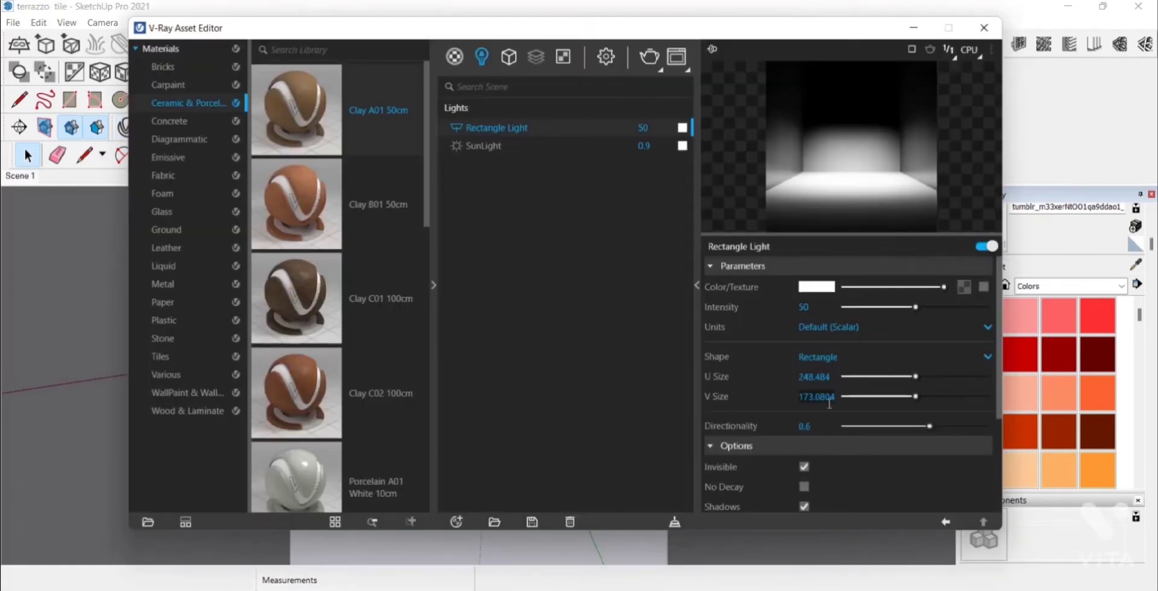
scroll(813, 447, down, 3)
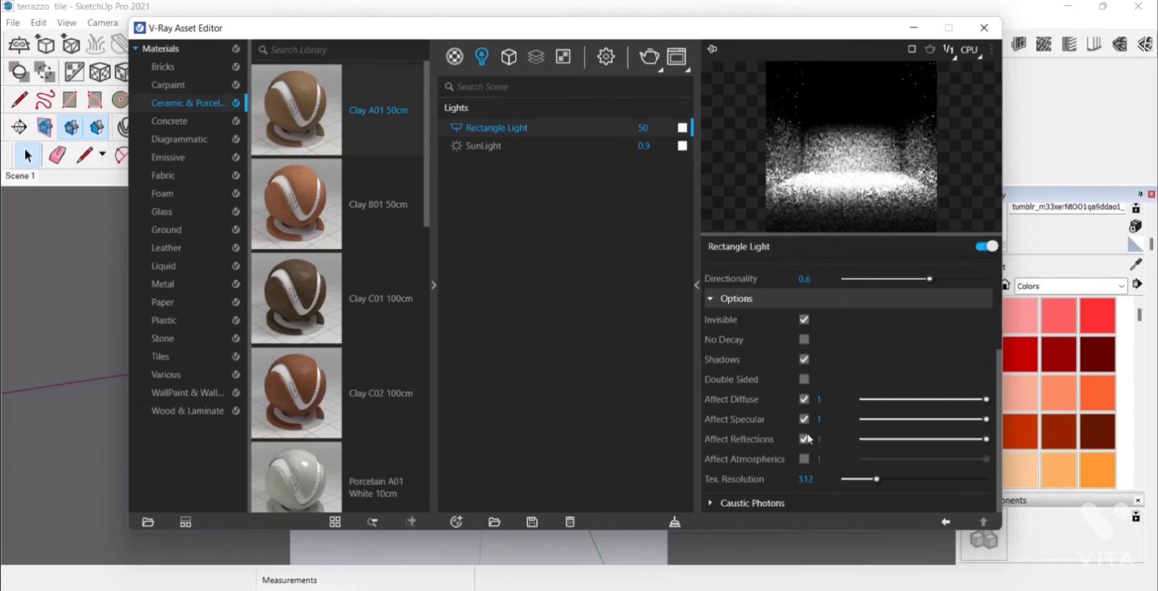
click(912, 31)
click(478, 499)
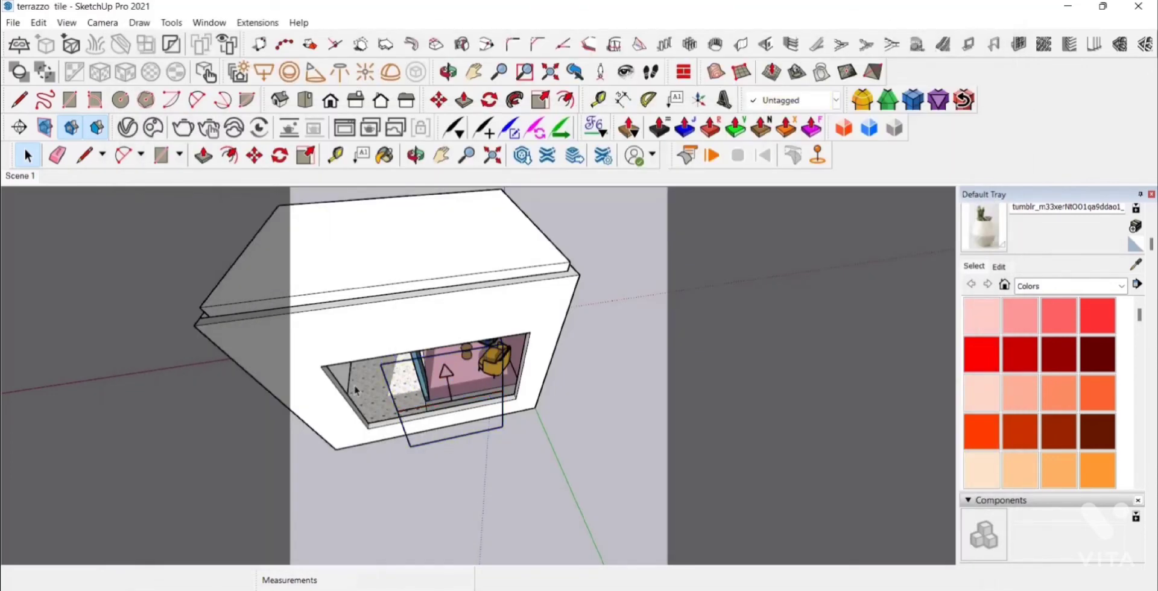
Examine the armchairs and side table through the arch from the Scene 1 view and restore that framing
middle_drag(446, 419, 505, 285)
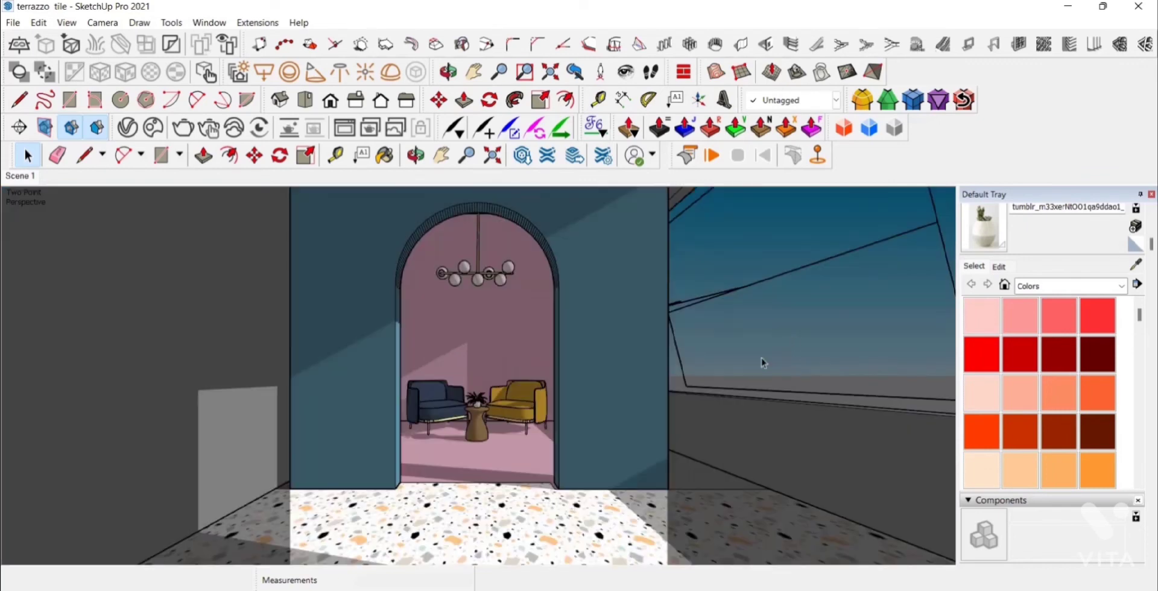
scroll(486, 285, up, 1)
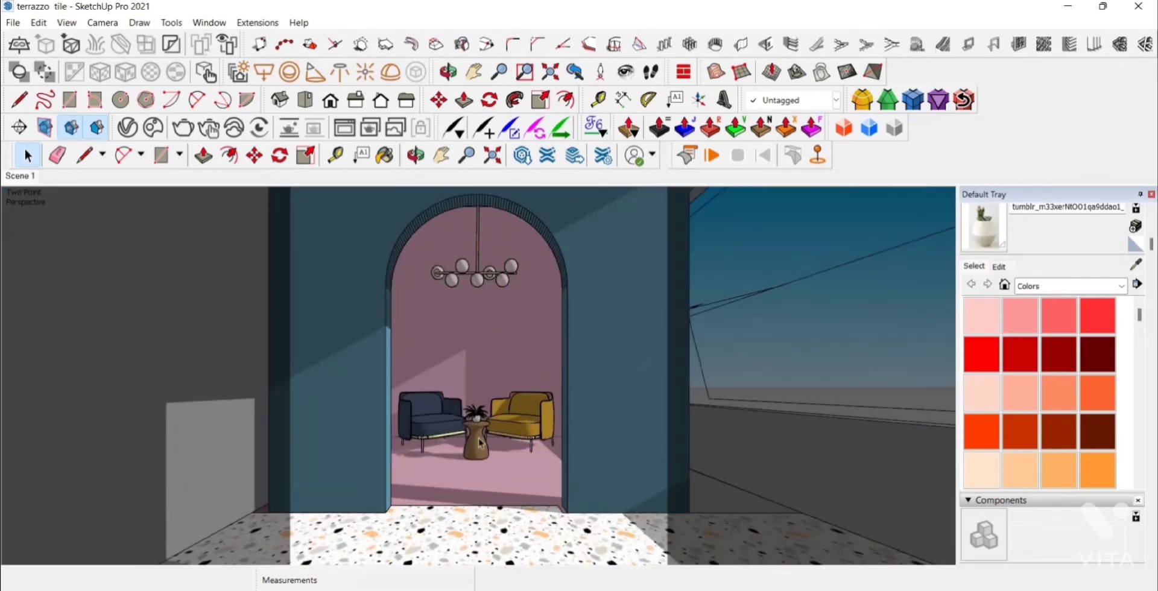
scroll(481, 443, up, 5)
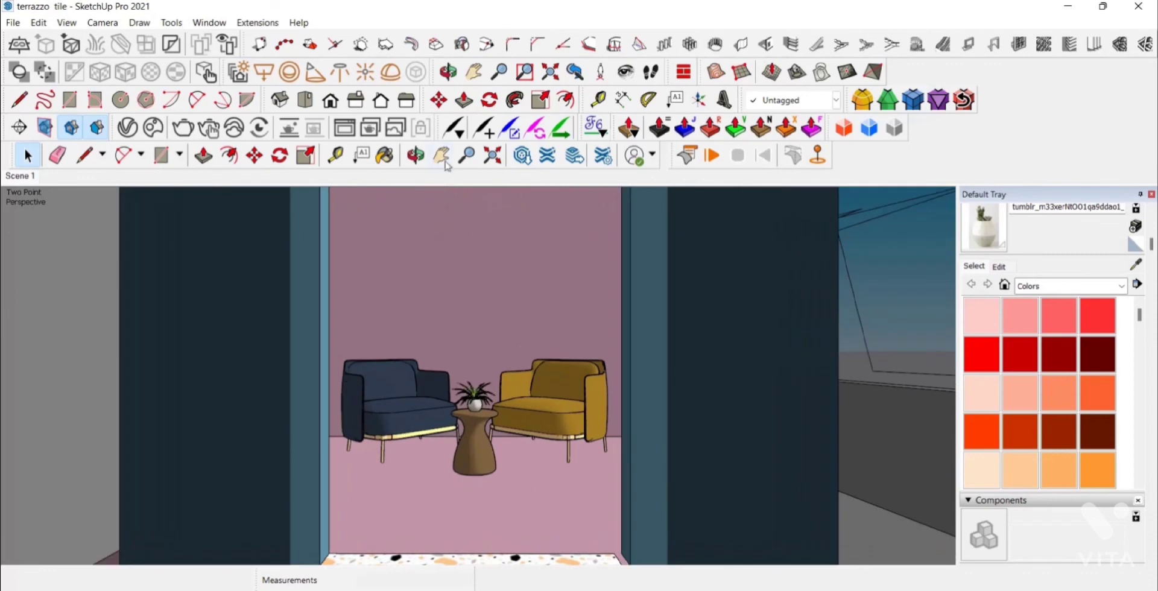
click(442, 157)
drag(481, 300, 494, 382)
middle_drag(493, 382, 231, 235)
scroll(309, 391, up, 1)
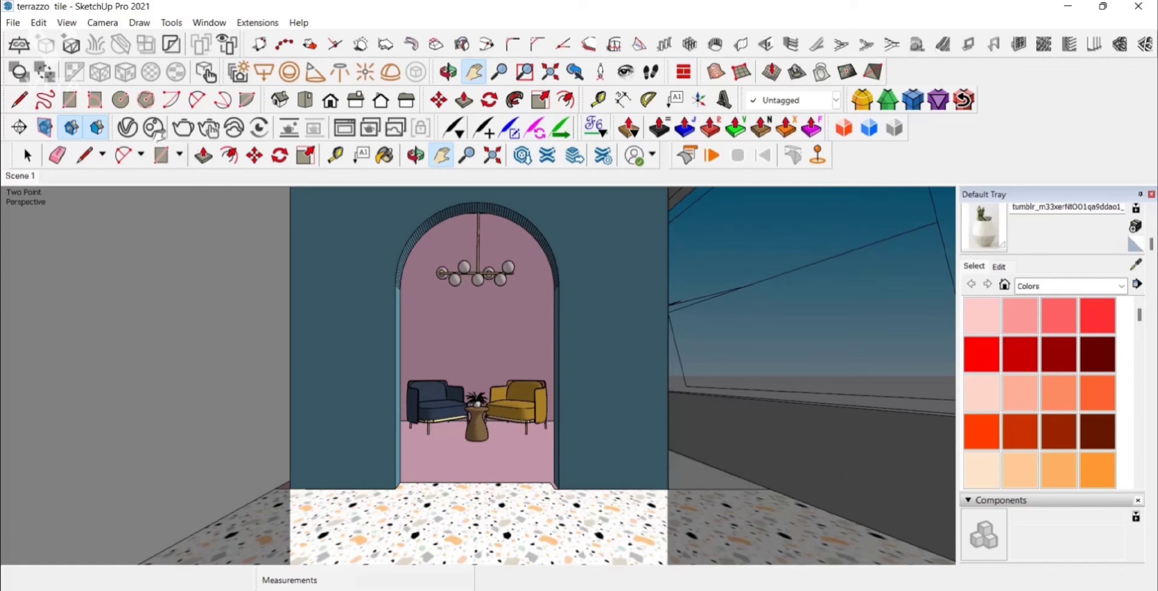
Set the camera's exposure value to 13.99 in the V-Ray render settings
click(127, 128)
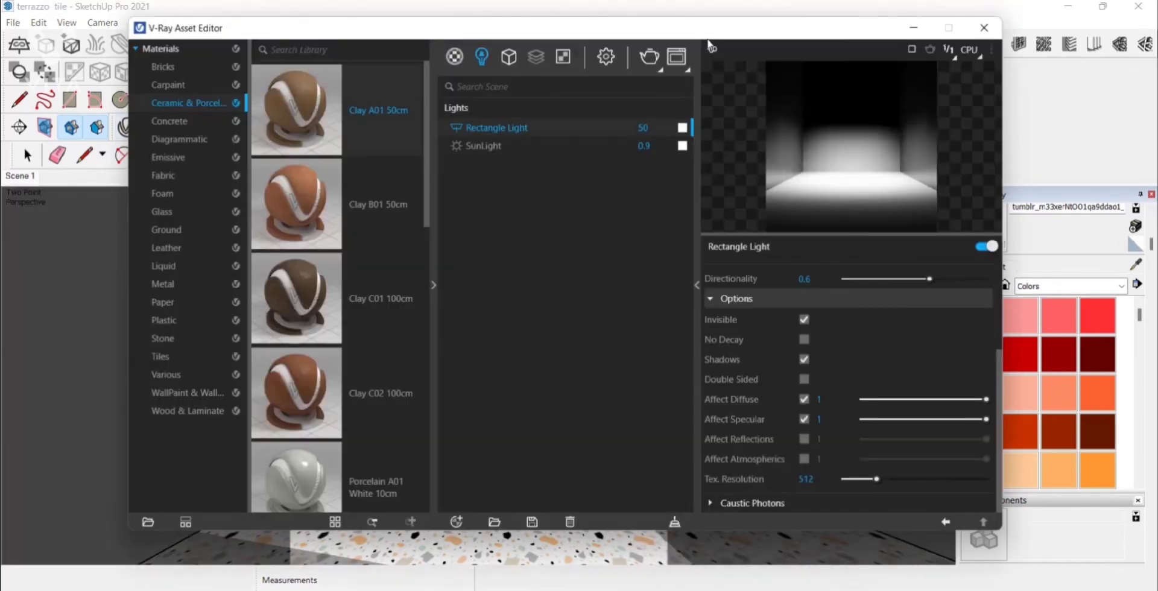
drag(713, 30, 694, 29)
click(586, 57)
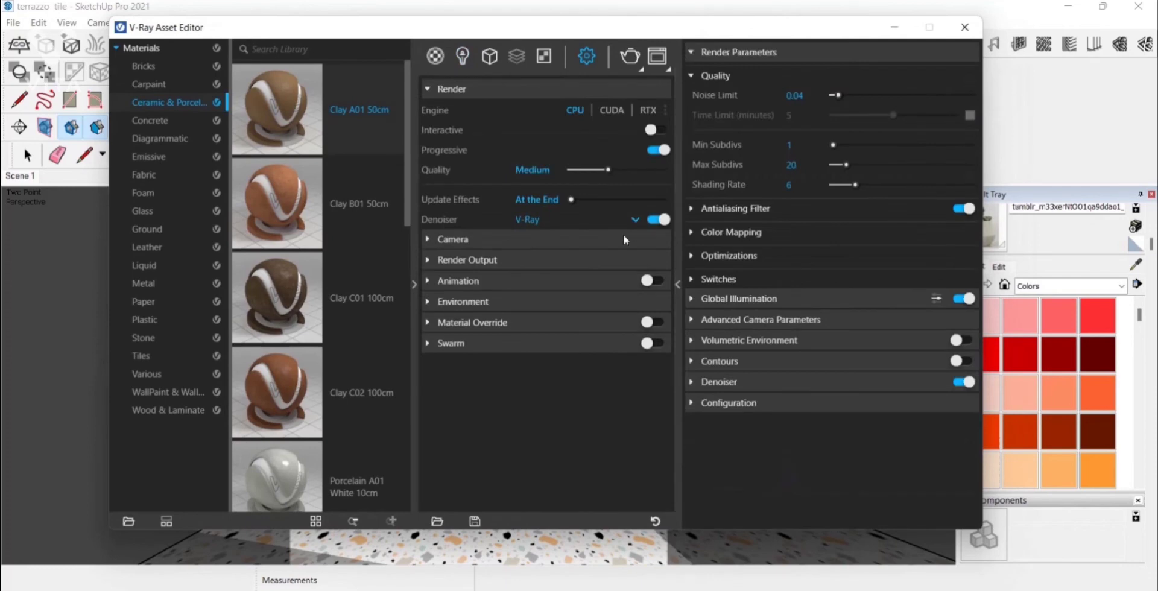
click(609, 243)
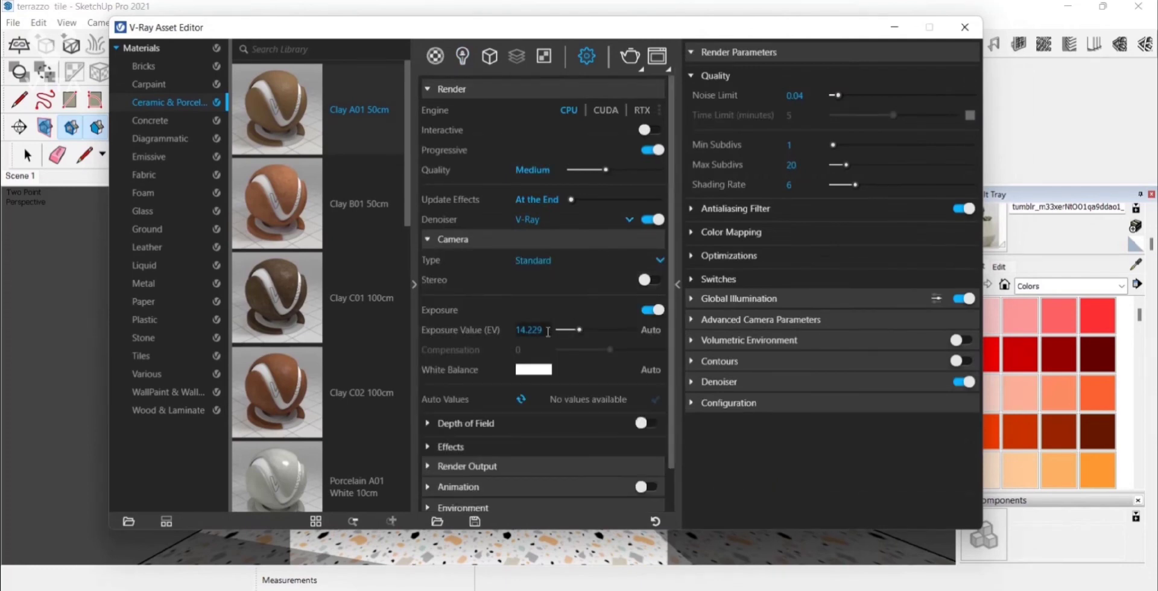
drag(543, 330, 476, 332)
text(13.99)
key(Return)
Set the render output image size to 2500 × 2500 with the square 1:1 aspect ratio
click(511, 242)
click(517, 261)
click(525, 300)
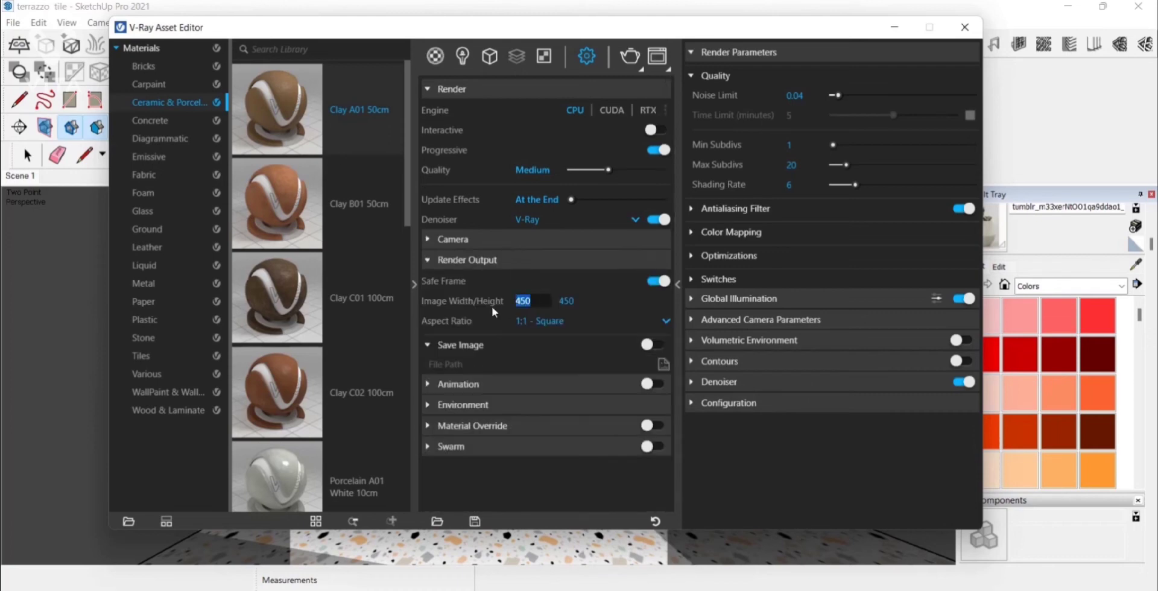
key(BackSpace)
key(BackSpace)
text(500)
key(Return)
click(515, 259)
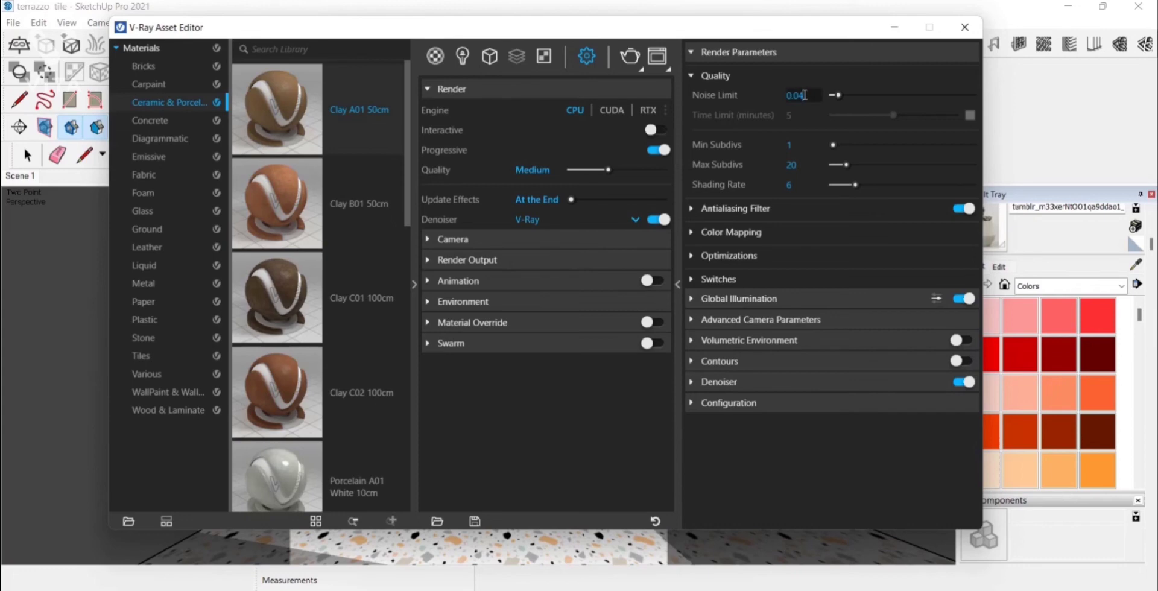
Set the render quality's noise limit to 0.015
key(Return)
text(5)
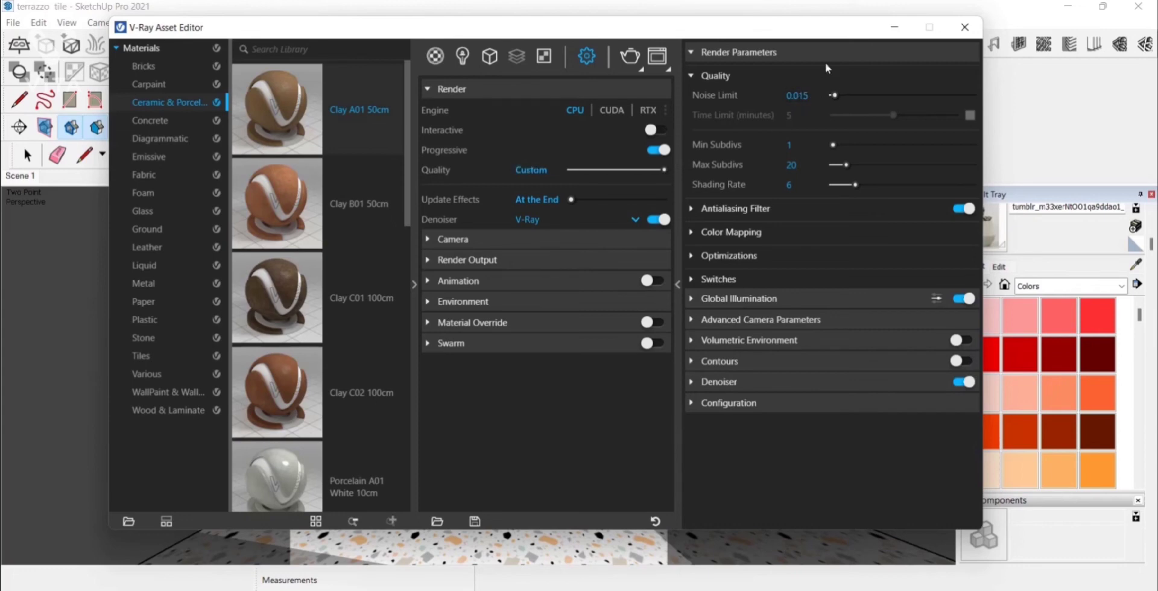
drag(820, 31, 811, 30)
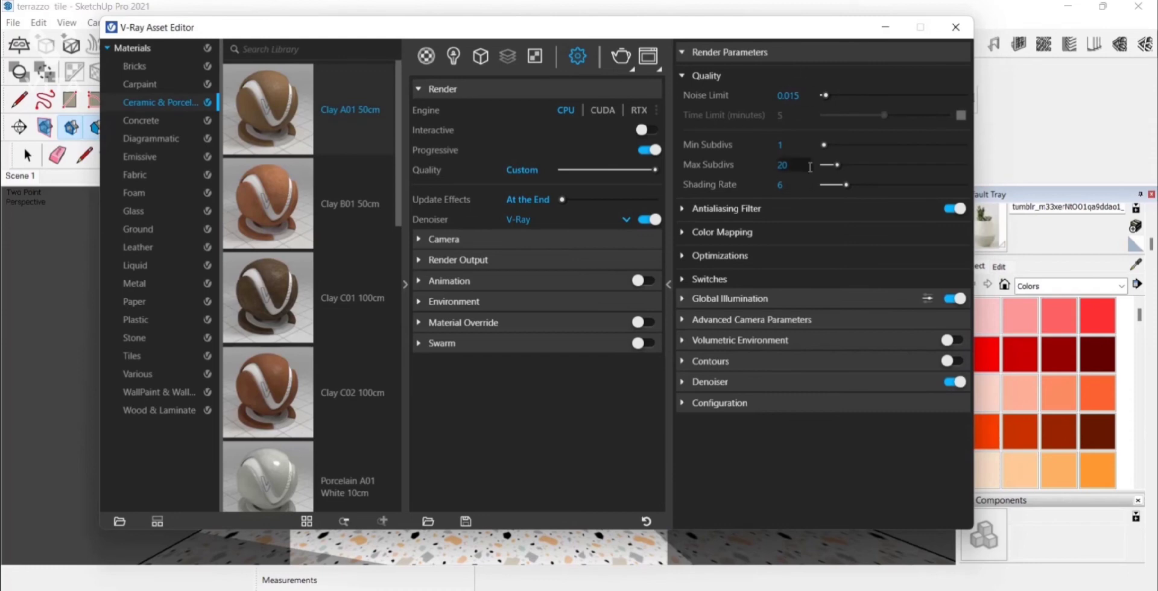
click(760, 77)
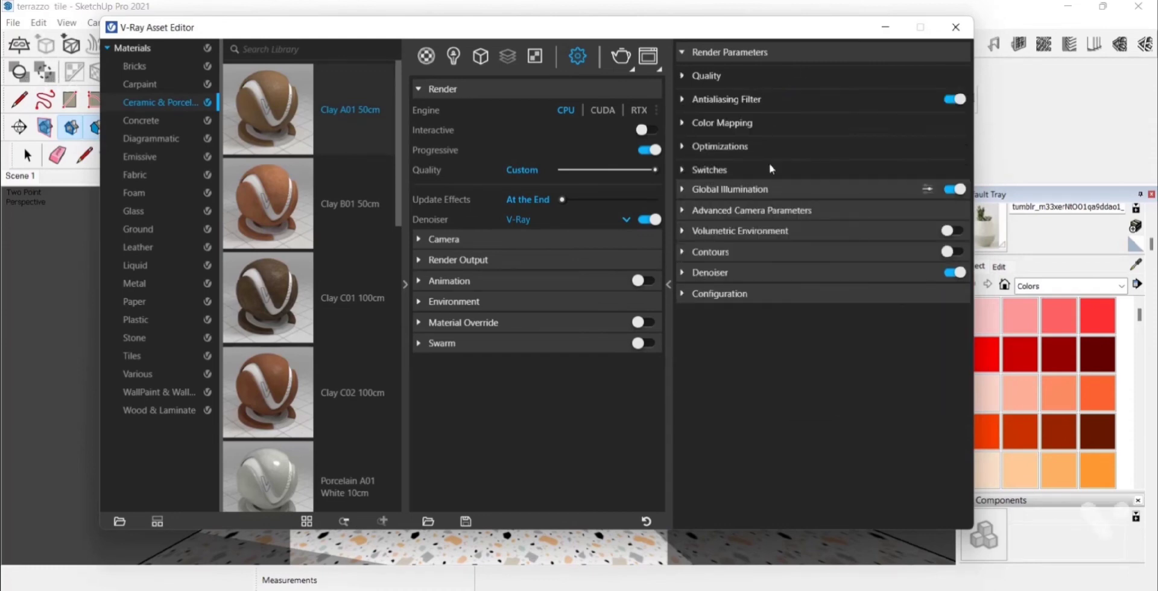
Use Irradiance map for the primary global illumination rays, with a min rate of -4 and a max rate of -2
click(765, 190)
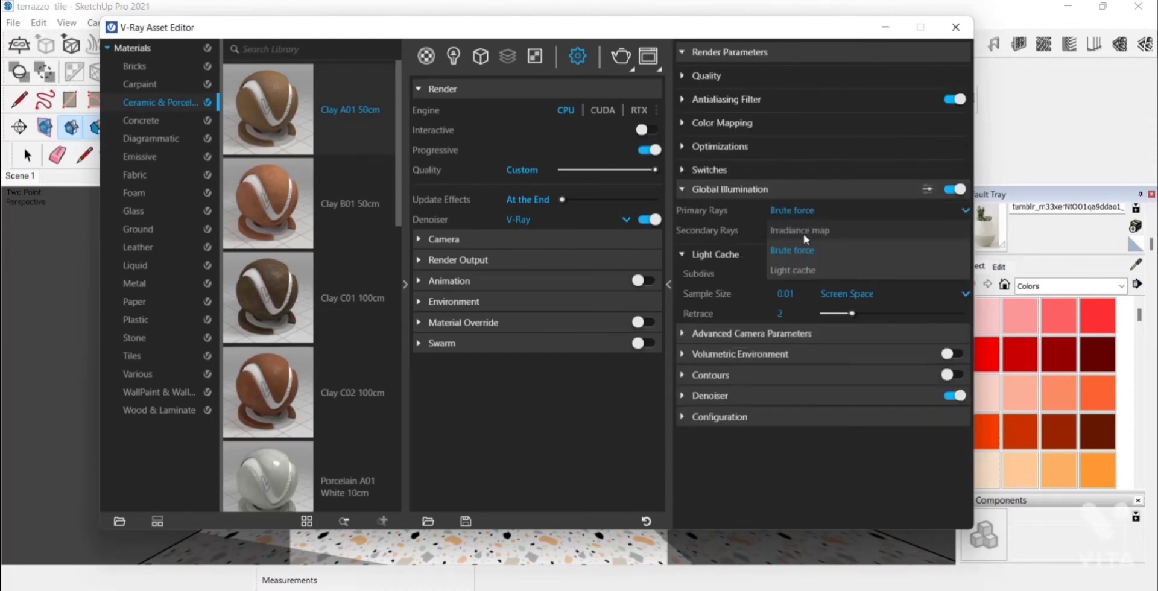
click(802, 266)
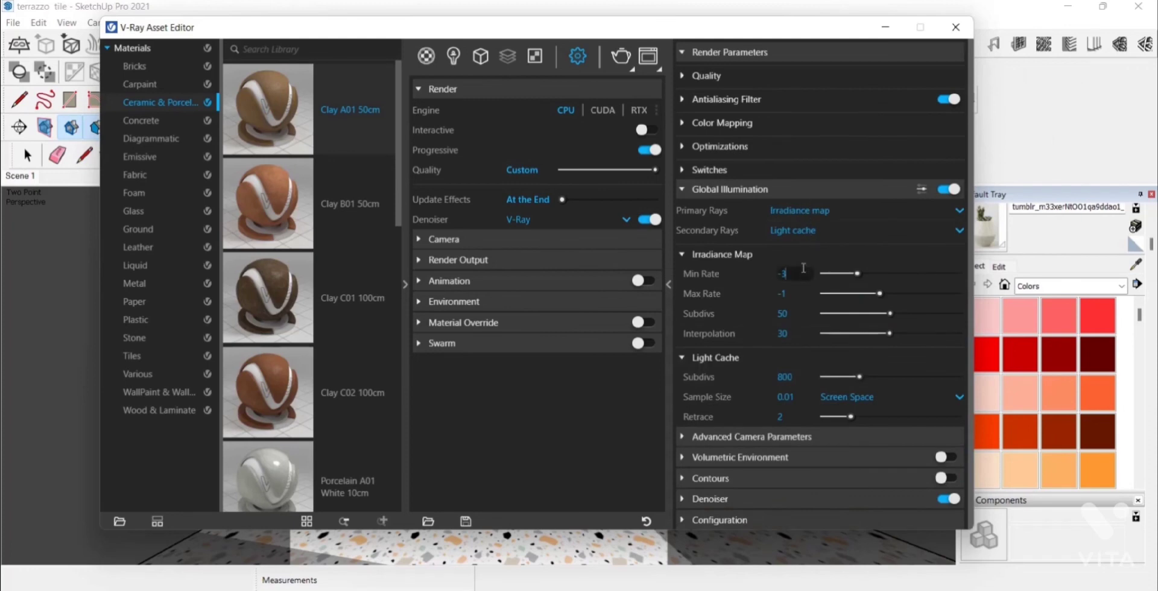
text(4)
click(798, 293)
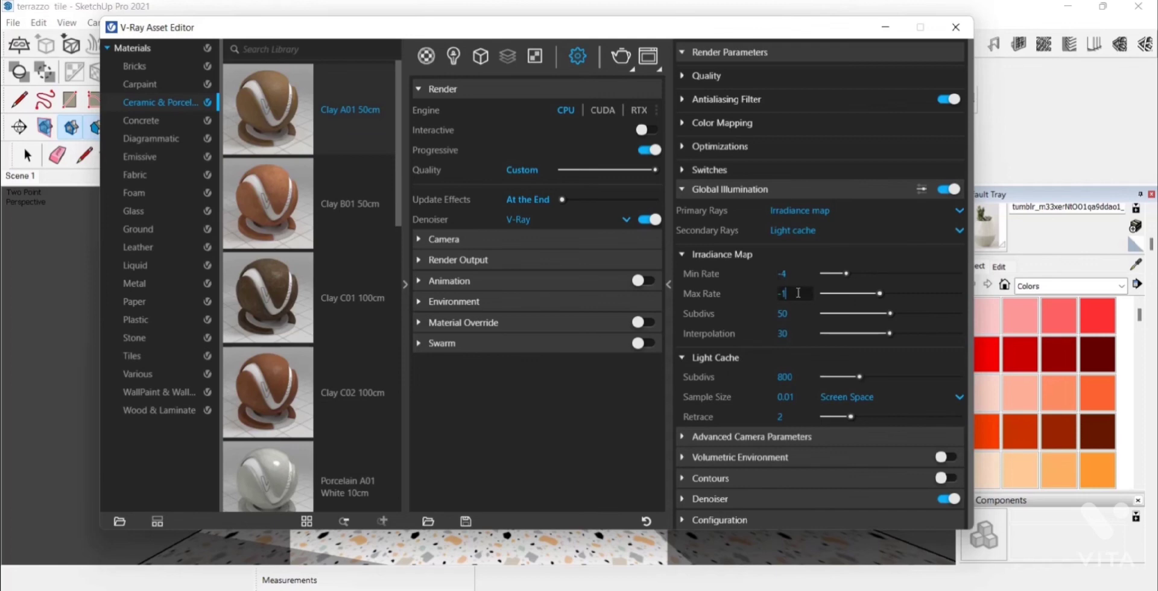
key(BackSpace)
text(2)
click(826, 234)
click(820, 191)
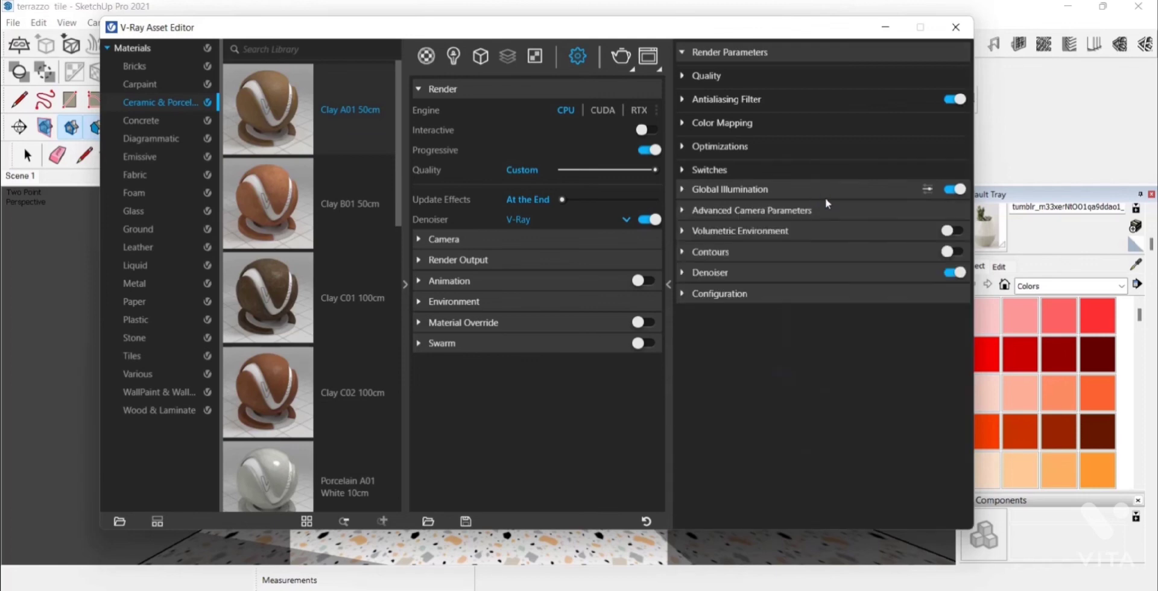
Enable the volumetric environment as Environment Fog with a distance of 10000 and start the render
click(827, 211)
click(827, 211)
click(794, 230)
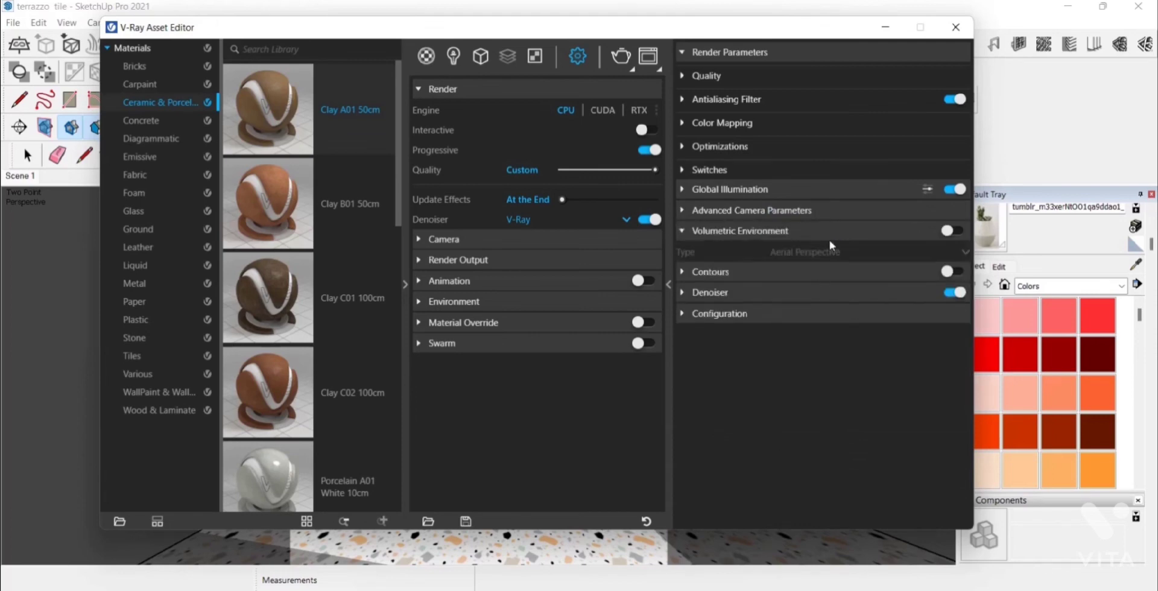
click(956, 232)
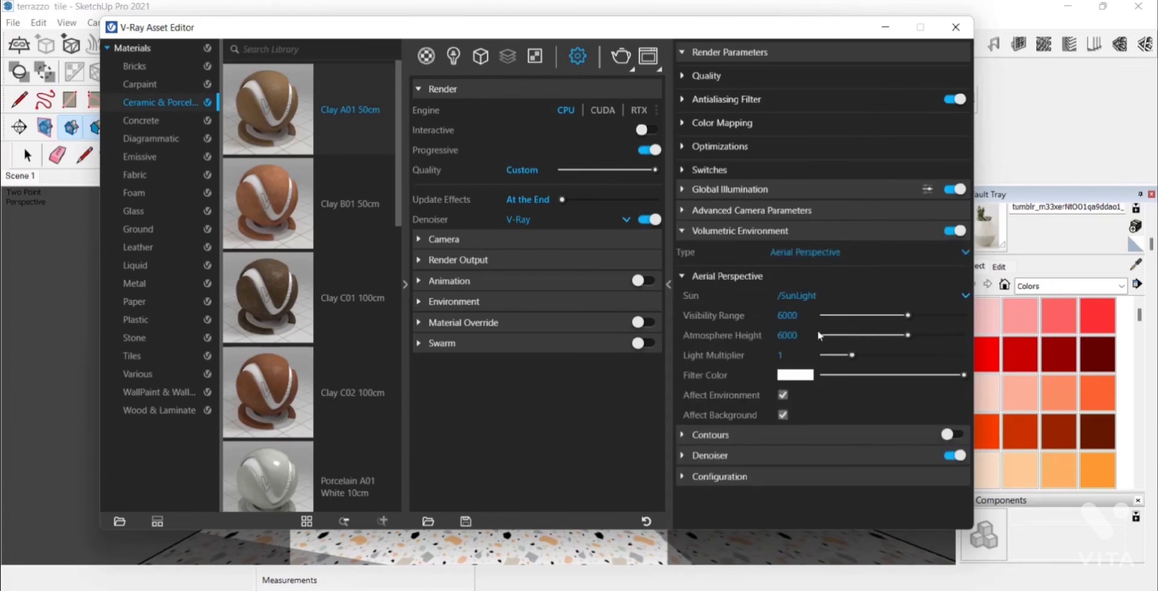
click(813, 255)
click(822, 284)
text(0000)
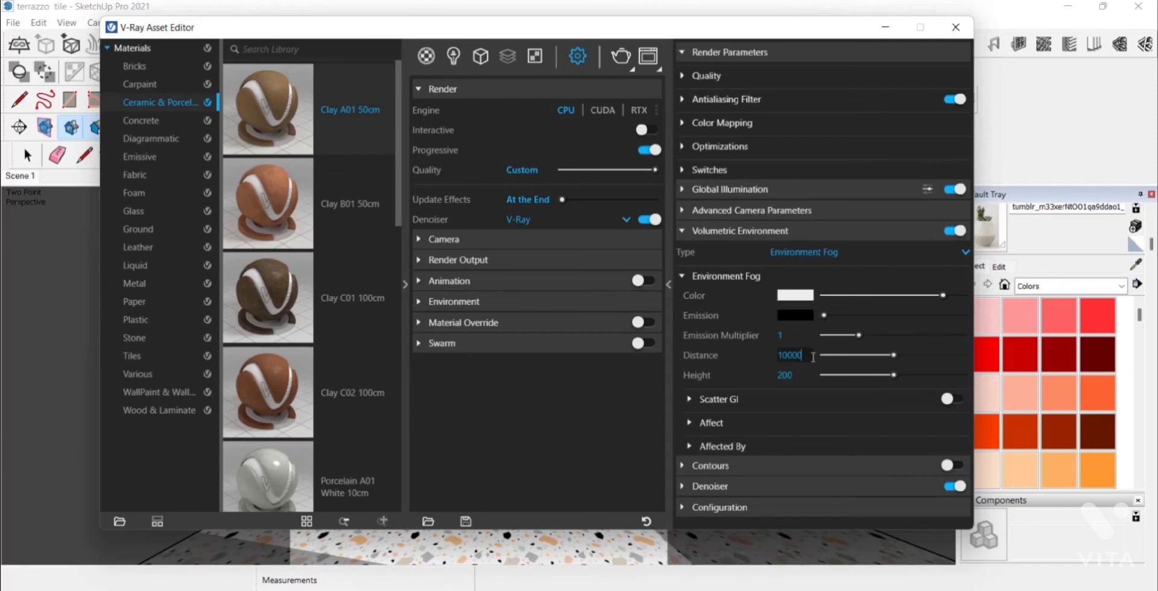
key(Return)
click(621, 56)
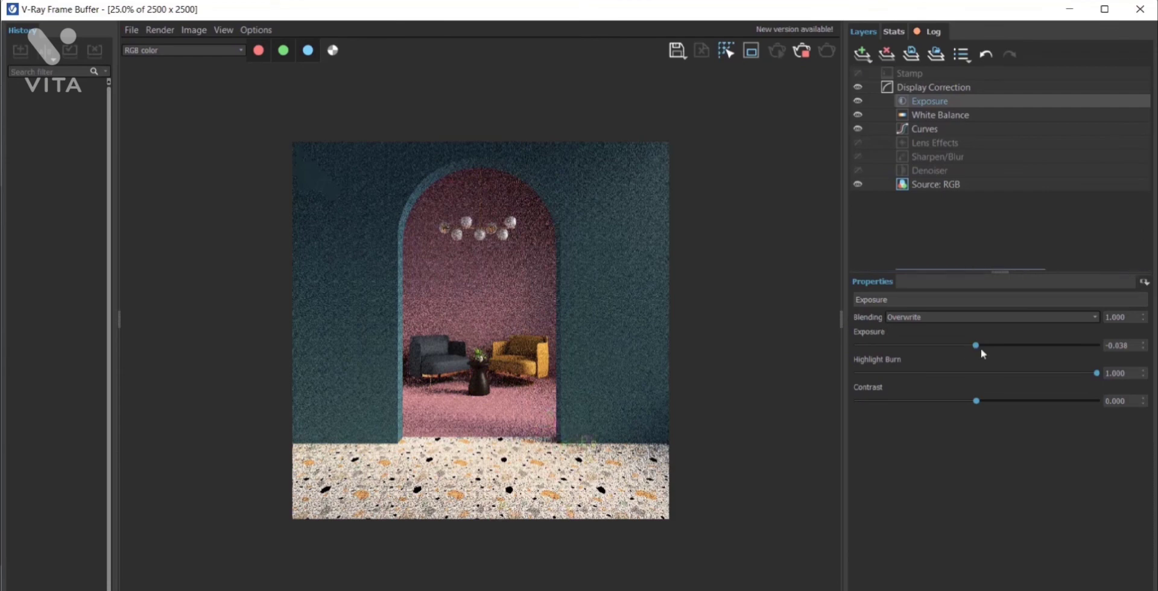
Set the render's exposure correction to 0.038 and reshape the master curve with its end-point handles
mouse_move(976, 345)
mouse_down()
mouse_move(891, 368)
mouse_move(1095, 370)
mouse_move(939, 369)
mouse_move(968, 329)
mouse_up()
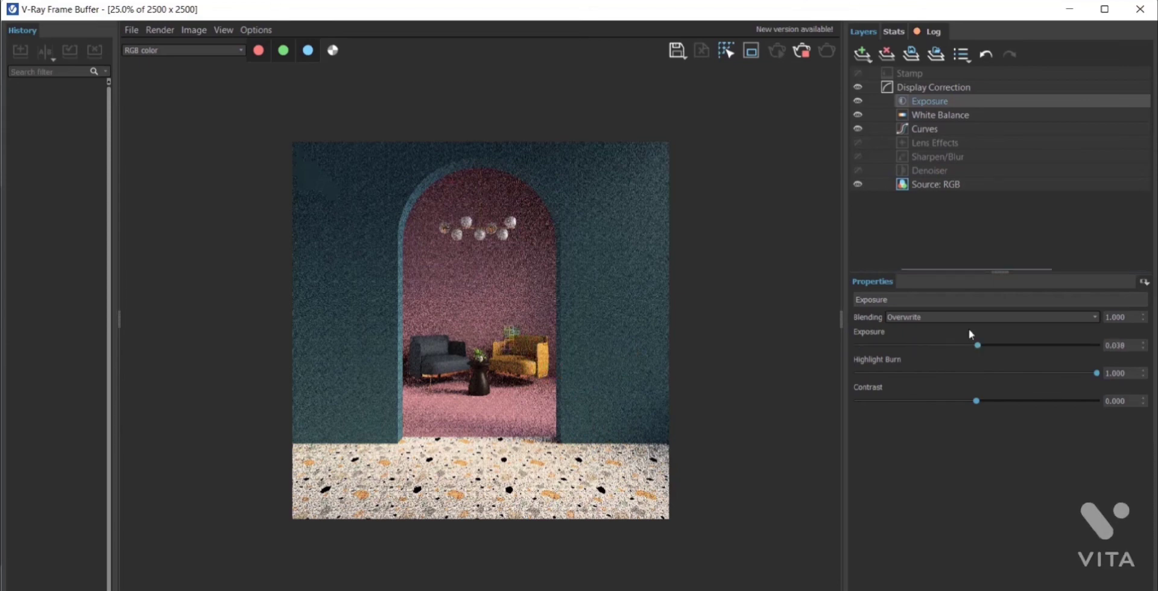
click(930, 86)
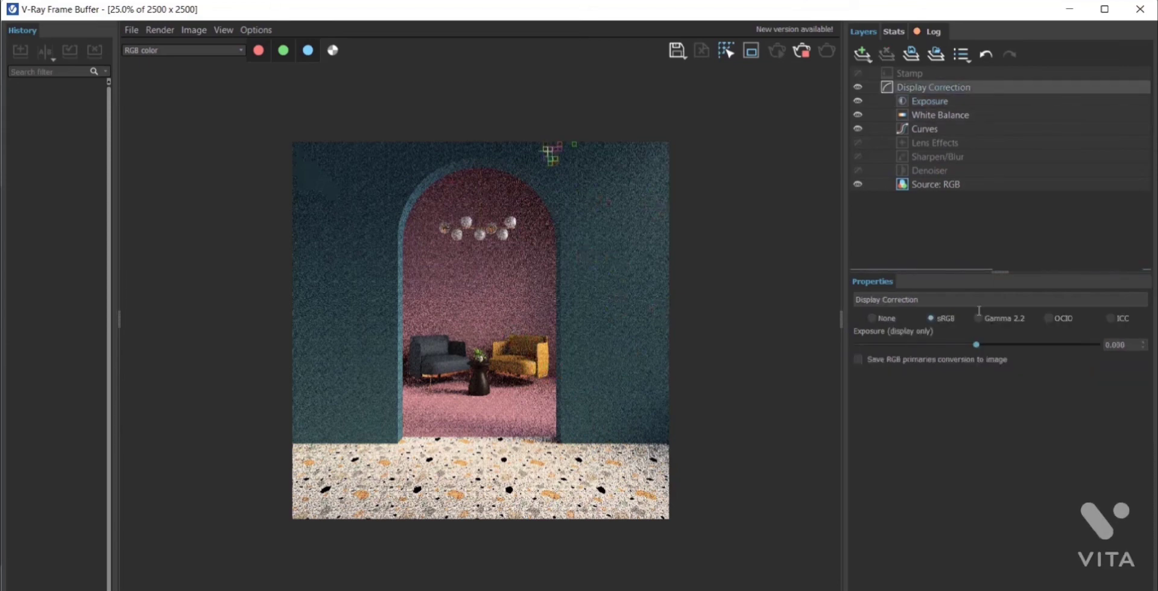
click(924, 129)
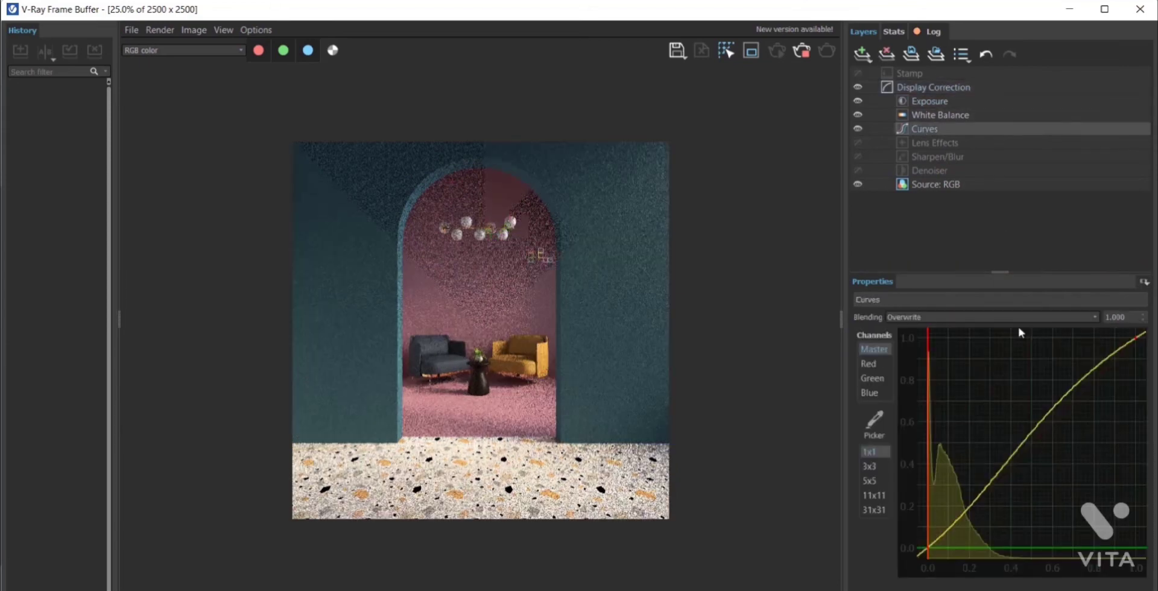
click(1133, 342)
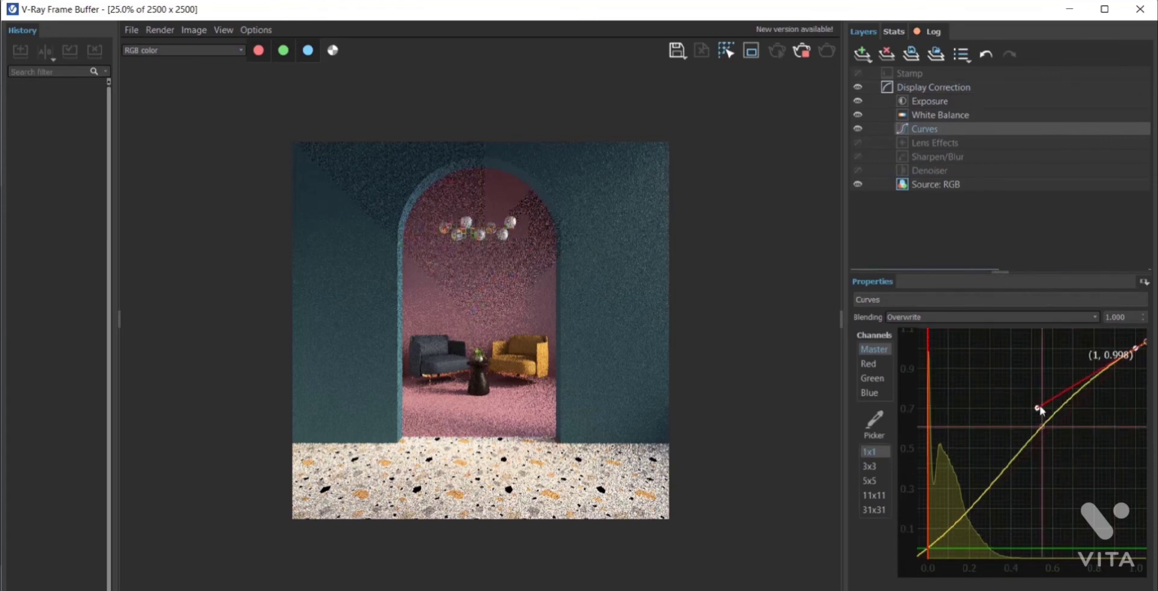
drag(1032, 397, 1114, 502)
drag(1054, 436, 1023, 413)
drag(925, 548, 1017, 488)
Highlight the clamped colours in the render and set the exposure correction to -0.063
click(223, 29)
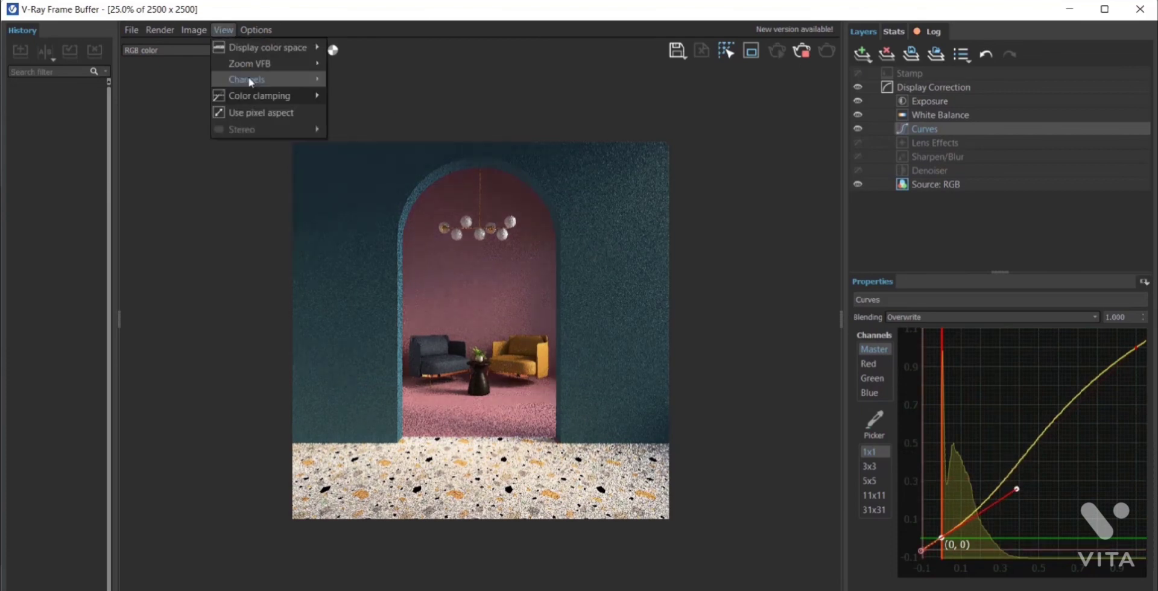
mouse_move(263, 98)
click(384, 112)
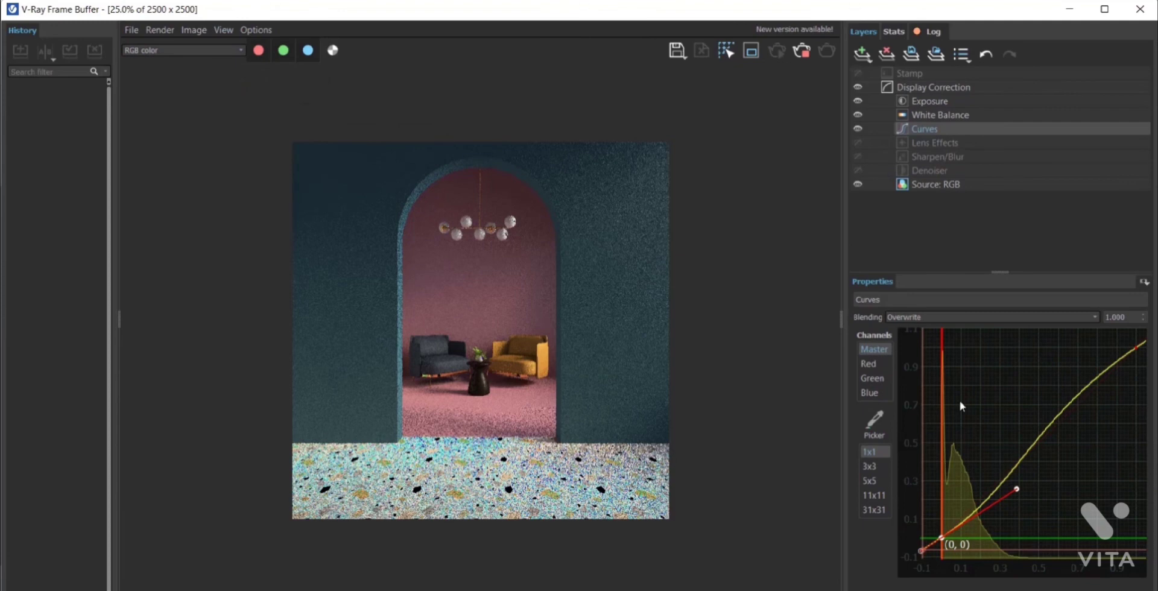
click(926, 101)
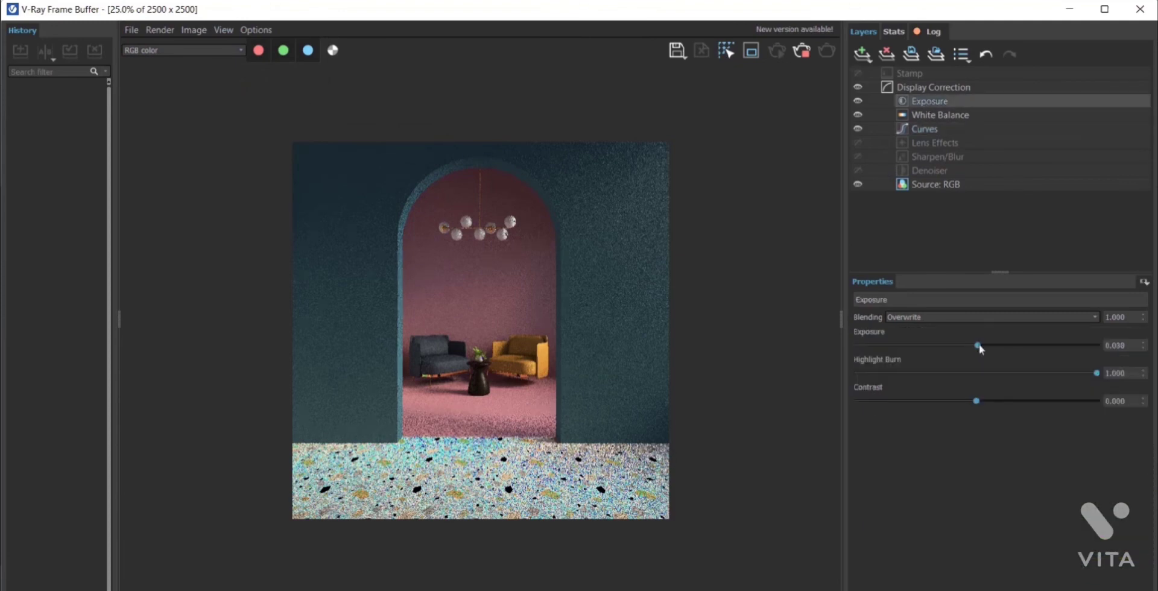
drag(979, 344, 975, 345)
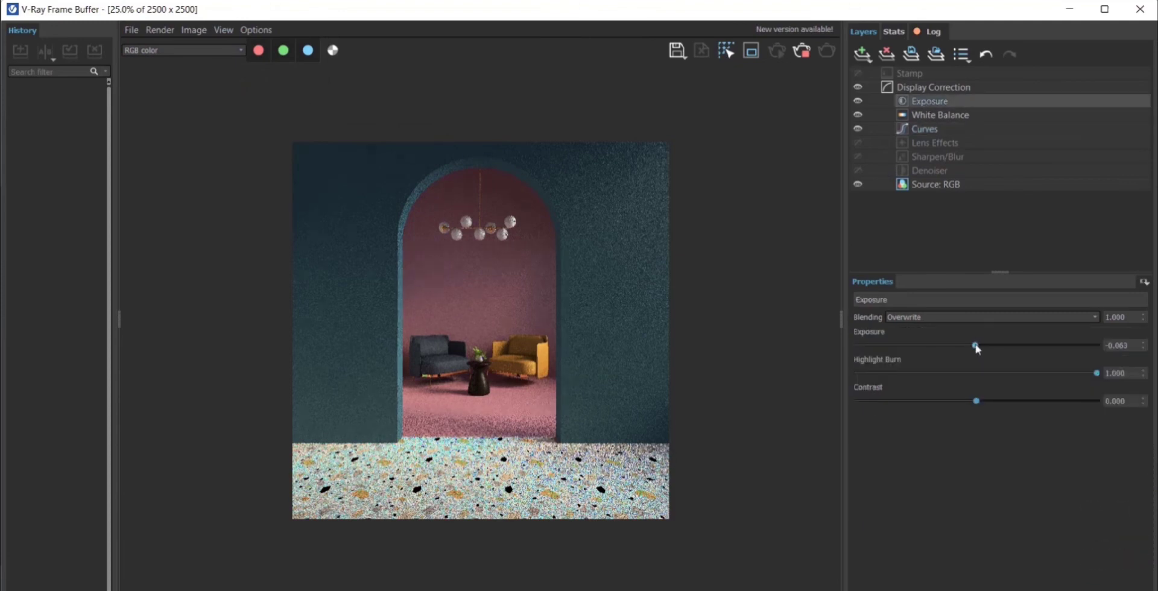
Hide the clamped-colour highlighting and inspect the seating area of the render up close
click(224, 32)
mouse_move(253, 98)
click(392, 114)
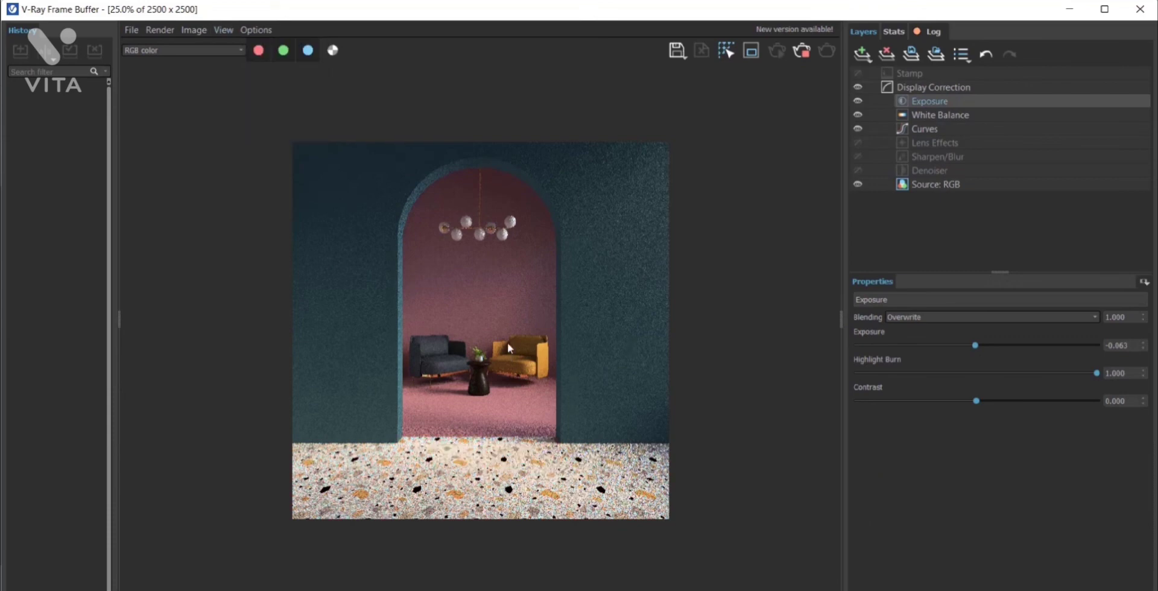
scroll(508, 343, up, 1)
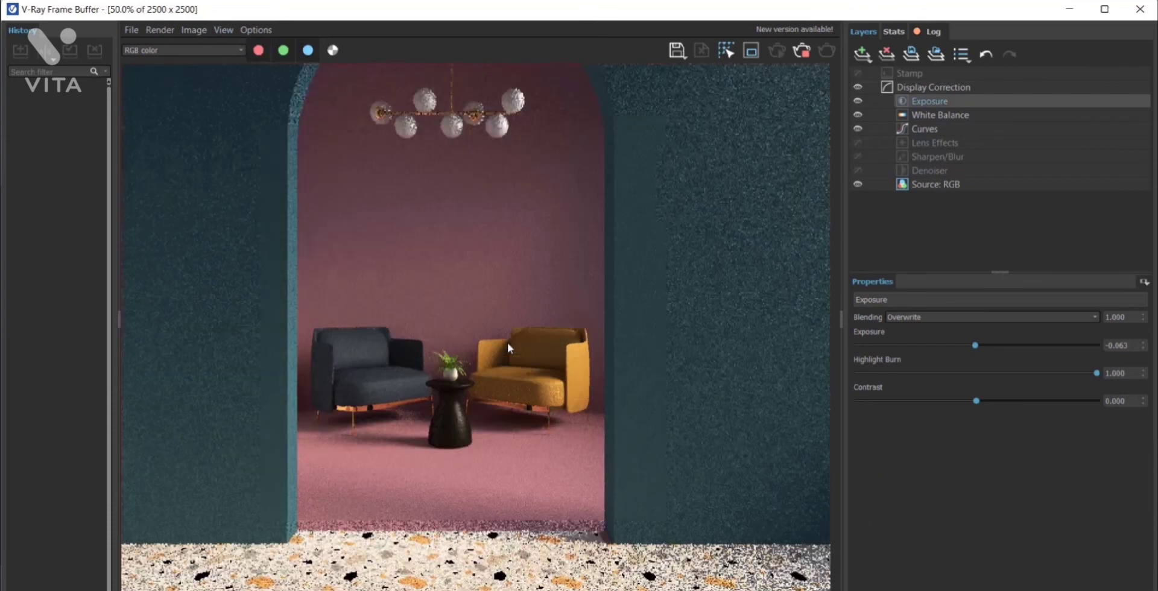
scroll(508, 342, down, 1)
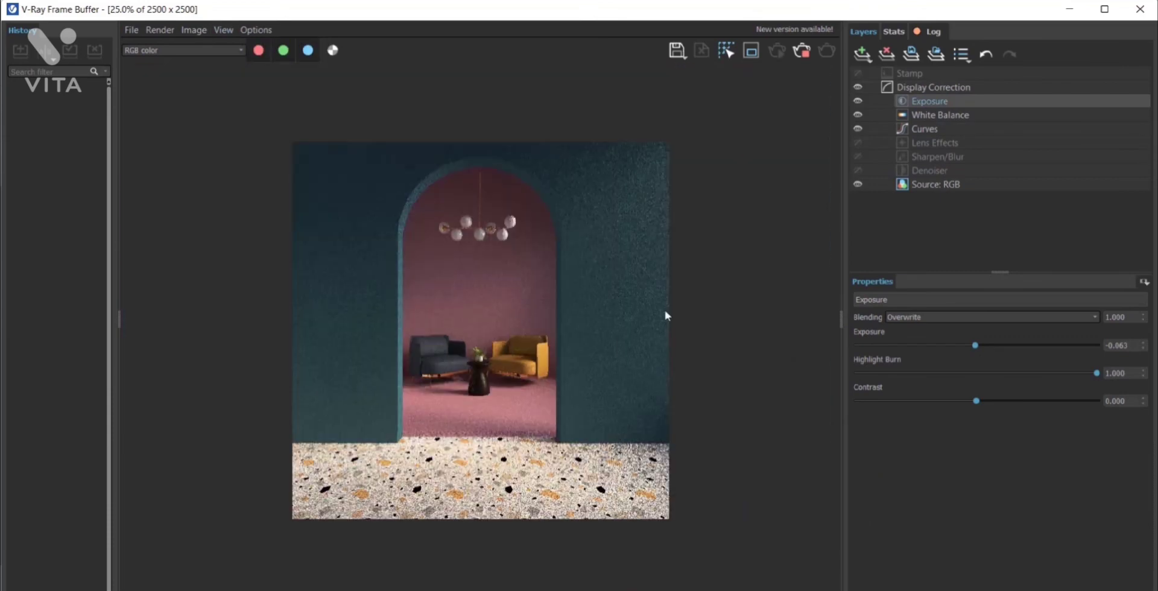